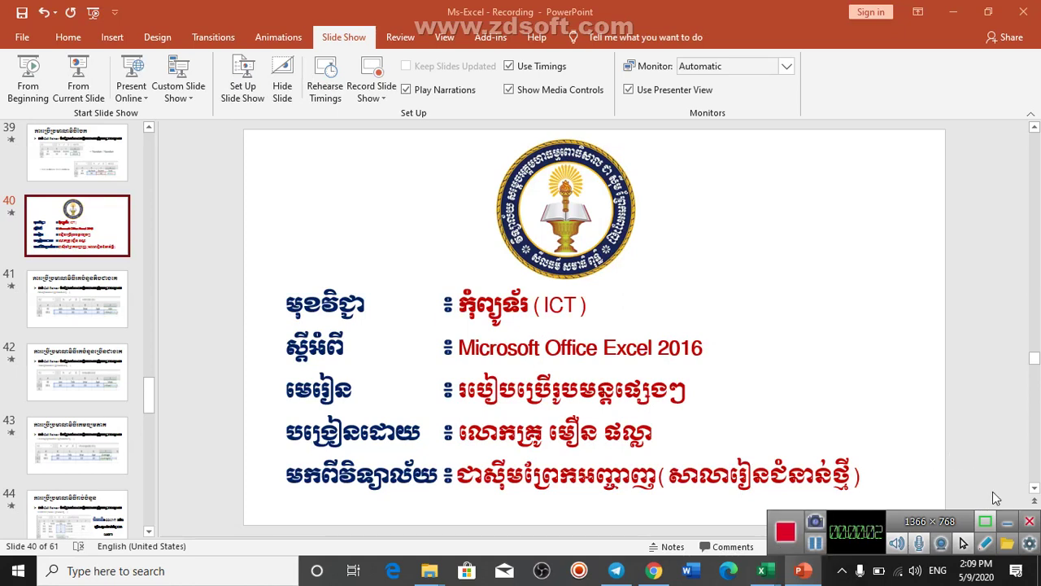
Page from slide 41 (Min) through Max, Average, COUNT, COUNTA, COUNTBLANK, COUNTIF and SUM to slide 49 (SUMIF)
{"action": "left_click", "coordinate": [1008, 523]}
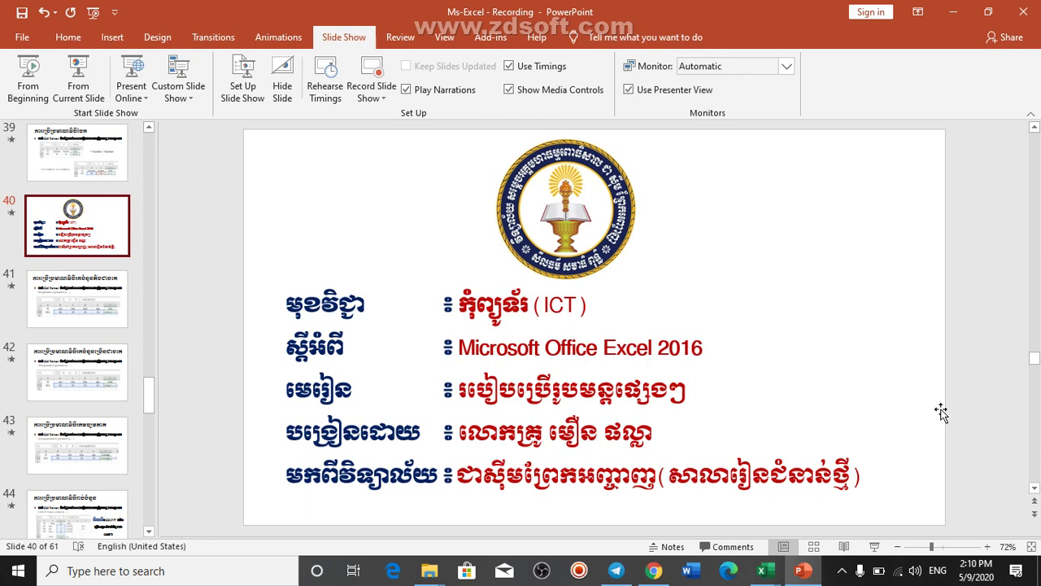
{"action": "left_click", "coordinate": [81, 308]}
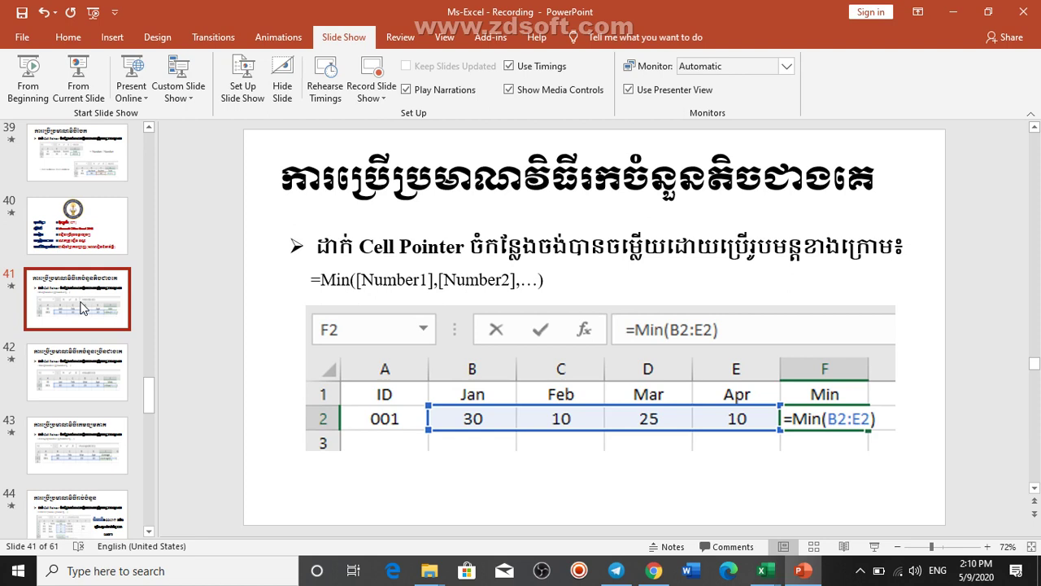
{"action": "key", "text": "Down"}
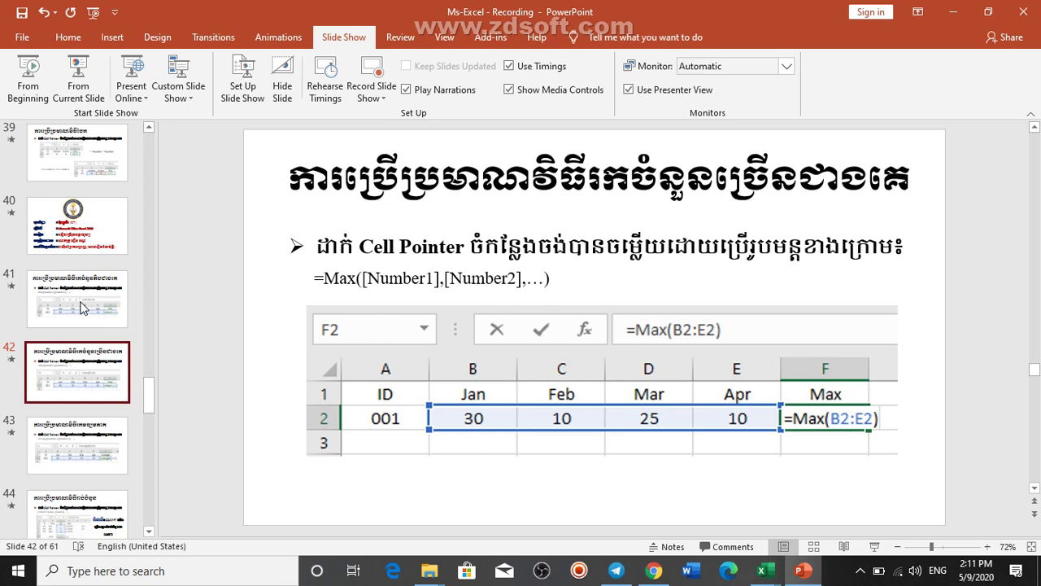
{"action": "key", "text": "Down"}
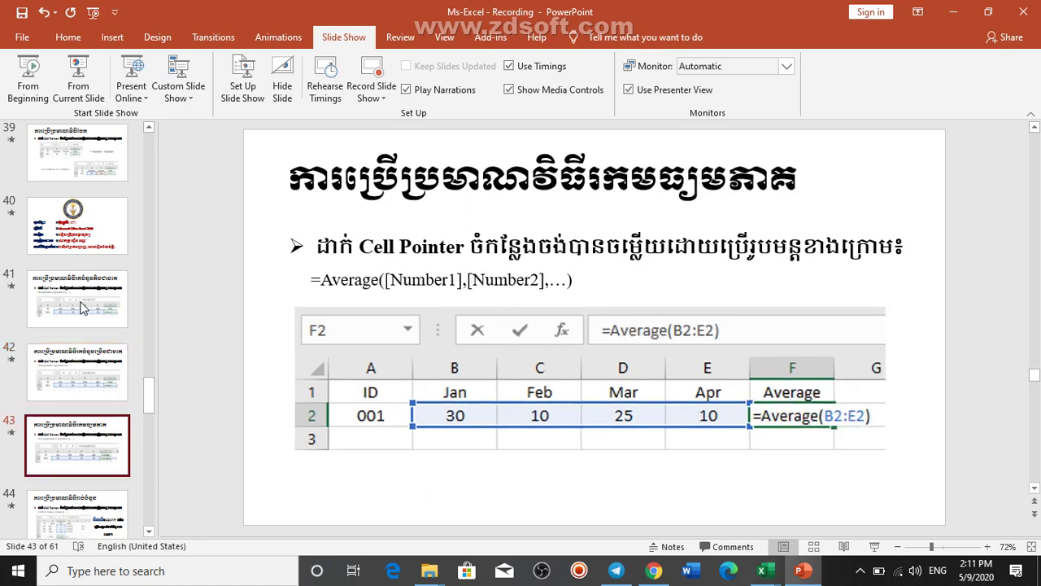
{"action": "key", "text": "Down"}
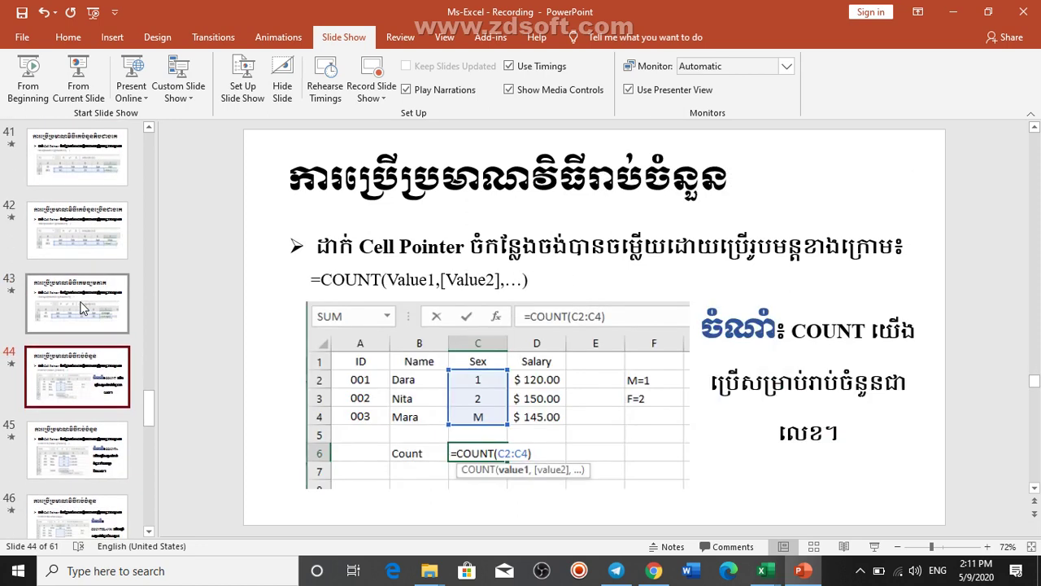
{"action": "key", "text": "Down"}
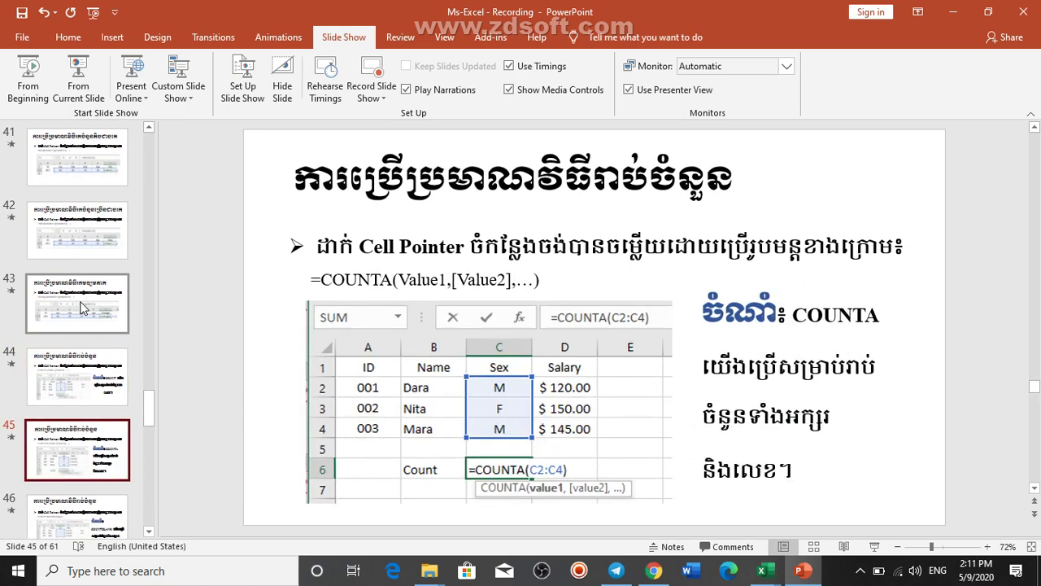
{"action": "key", "text": "Down"}
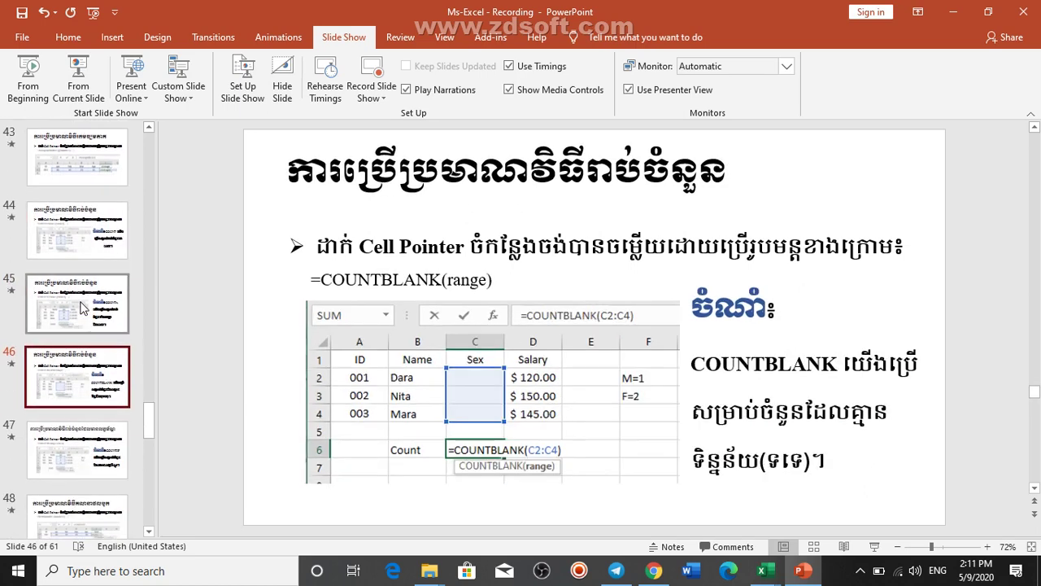
{"action": "key", "text": "Down"}
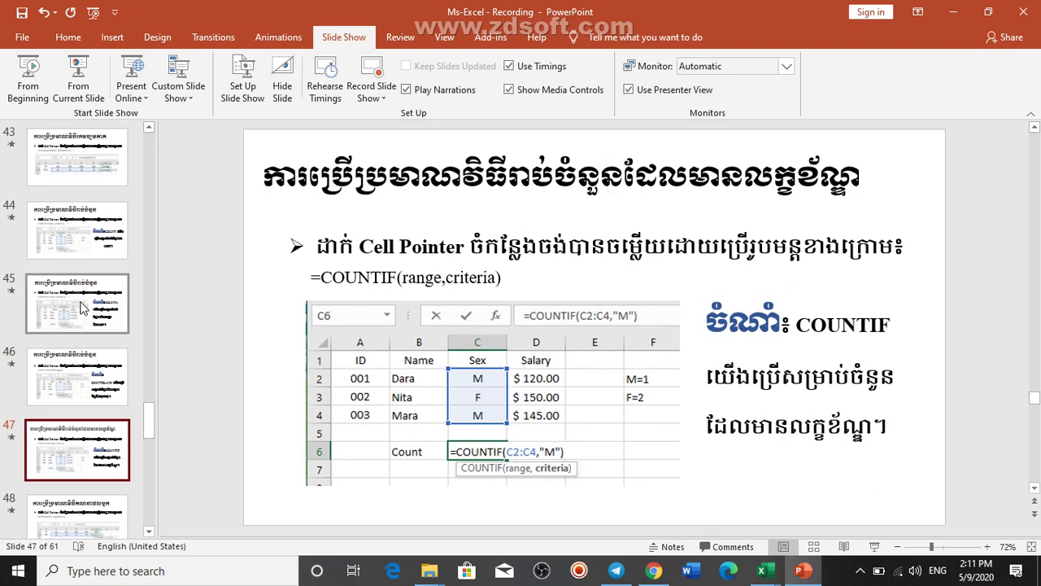
{"action": "key", "text": "Down"}
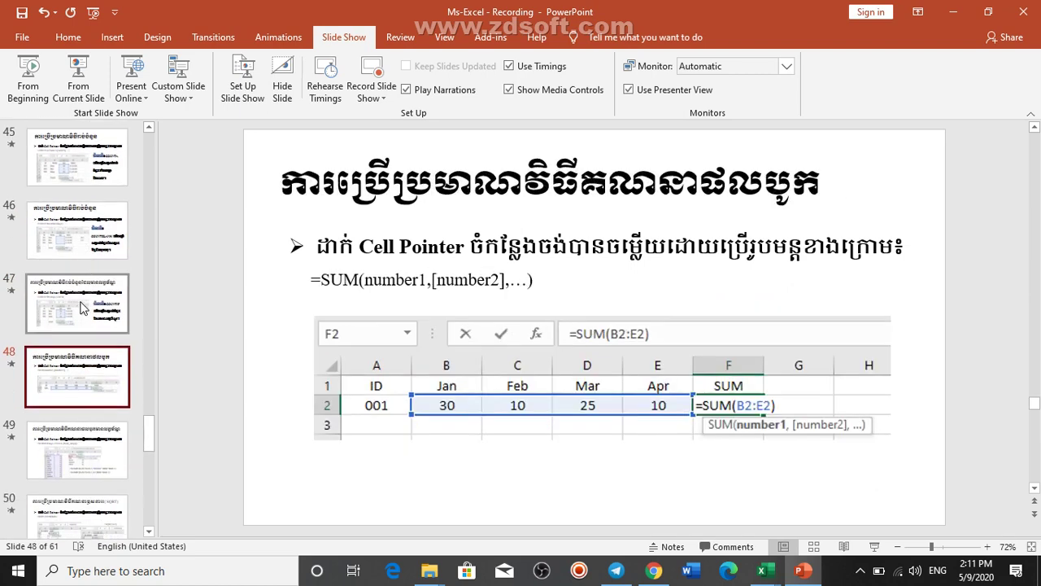
{"action": "key", "text": "Down"}
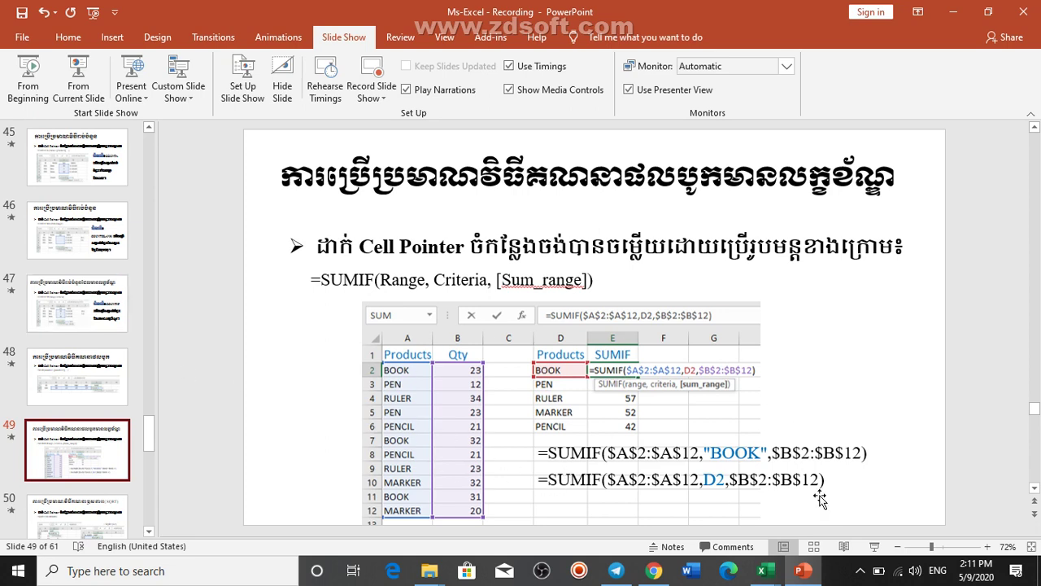
{"action": "mouse_move", "coordinate": [763, 572]}
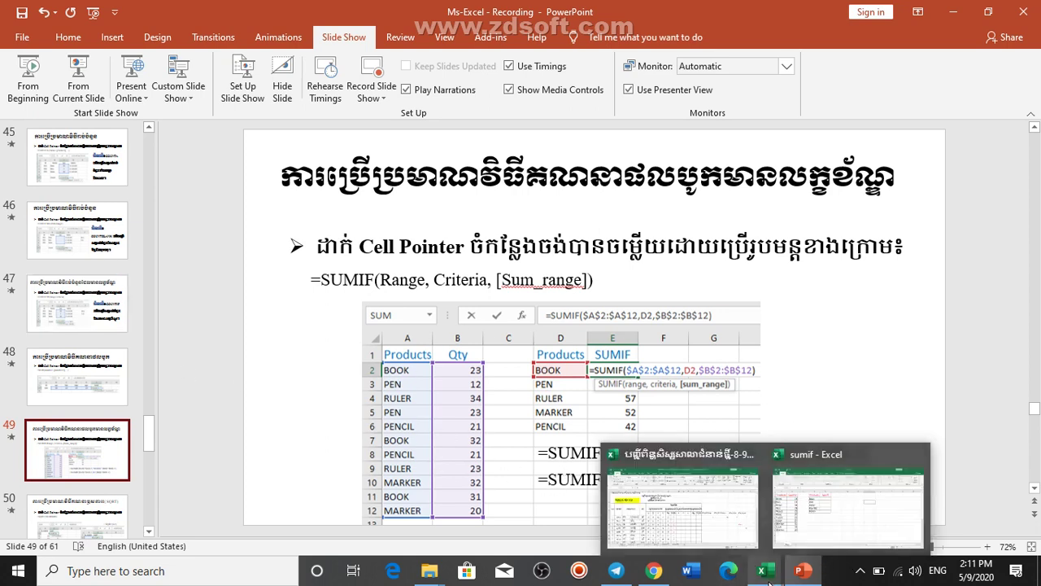
Switch to the sumif workbook in Excel and select cell E2 for the Book total
{"action": "left_click", "coordinate": [814, 512]}
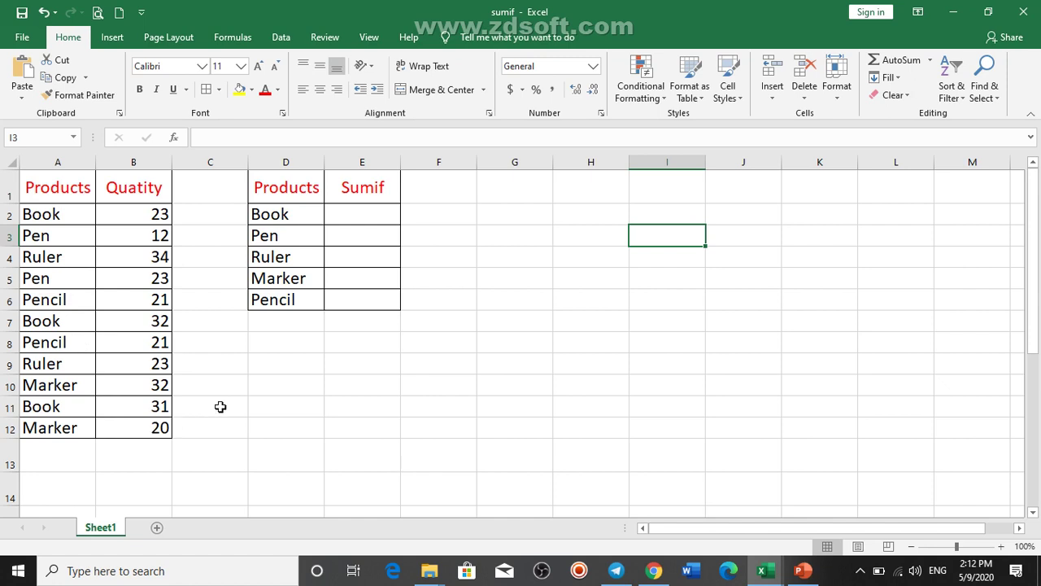
{"action": "left_click", "coordinate": [344, 214]}
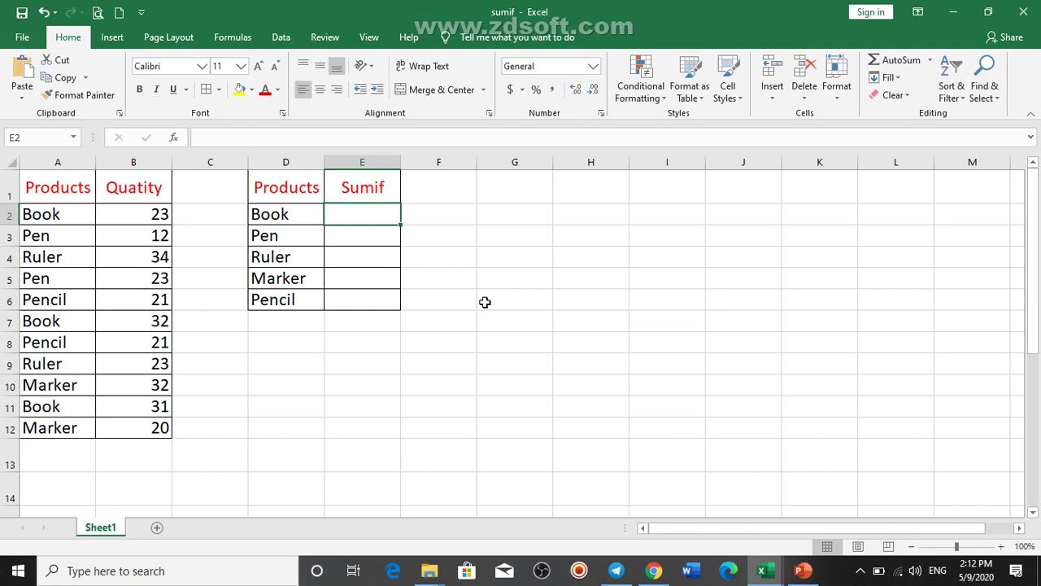
Enter =SUMIF($A$2:$A$12,D2,$B$2:$B$12) in E2, returning 86 for Book
{"action": "type", "text": "=su"}
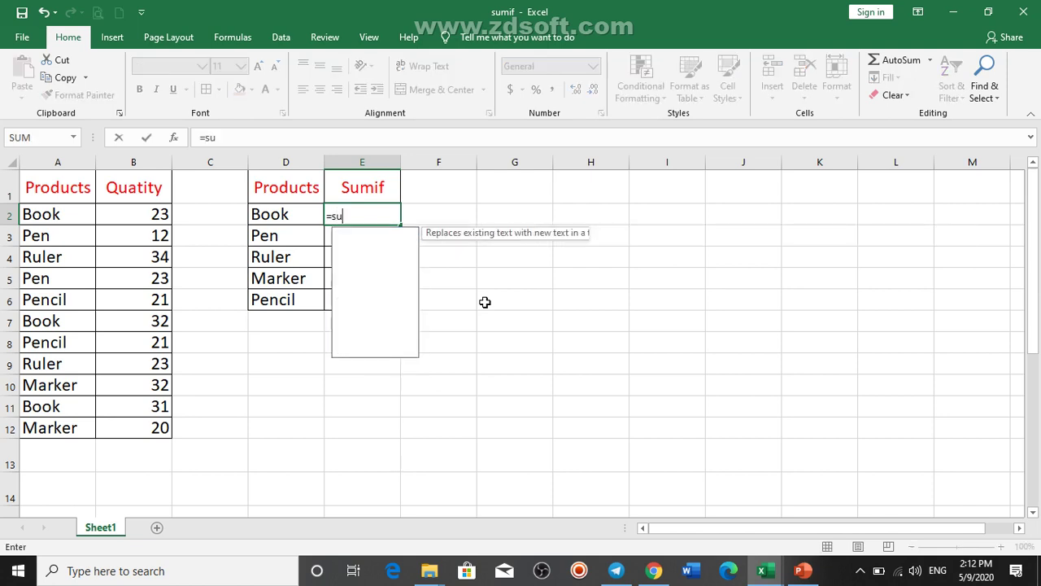
{"action": "type", "text": "mi"}
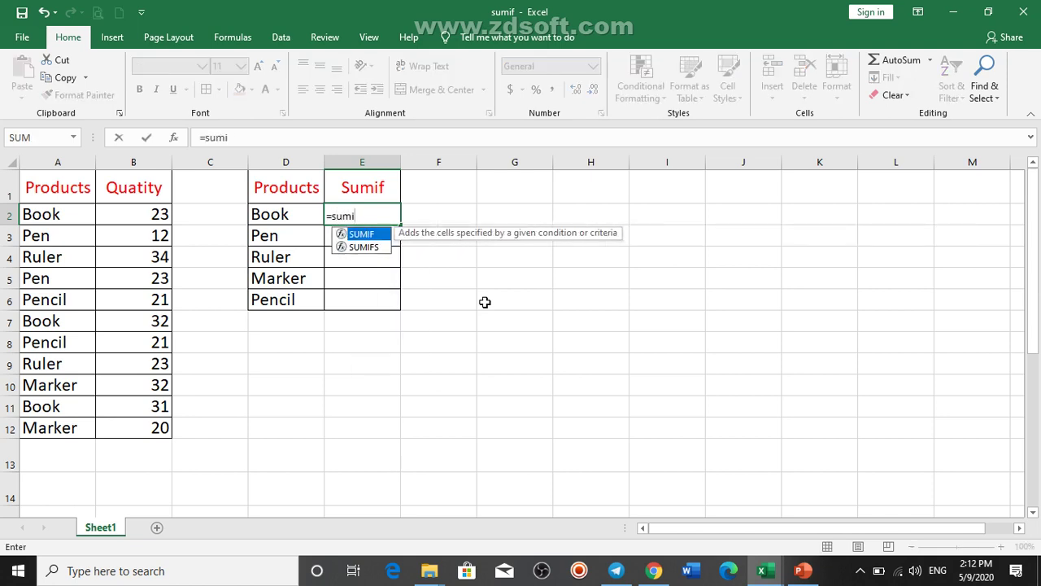
{"action": "type", "text": "f("}
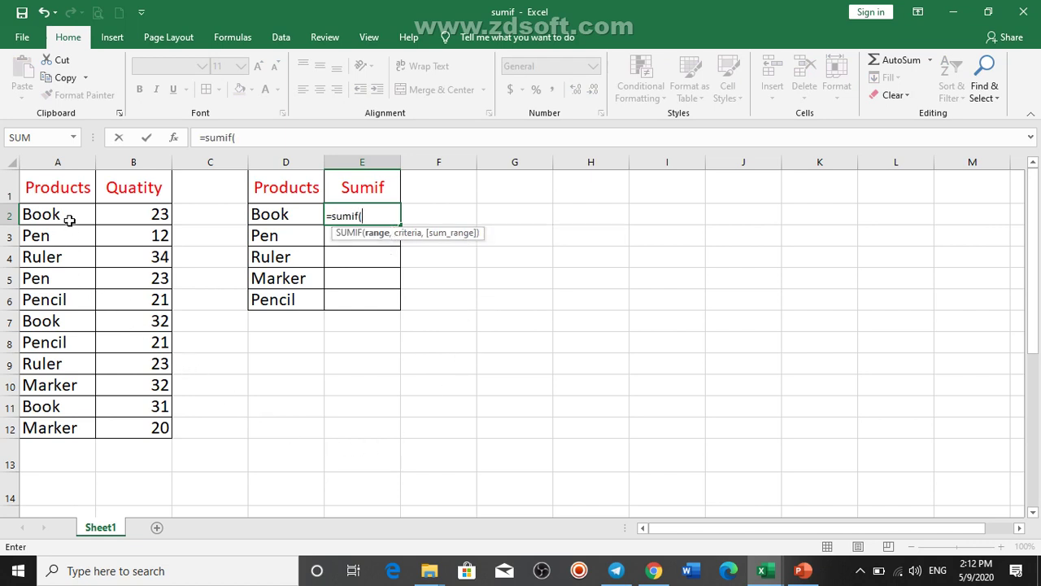
{"action": "left_click_drag", "start_coordinate": [70, 216], "coordinate": [52, 425]}
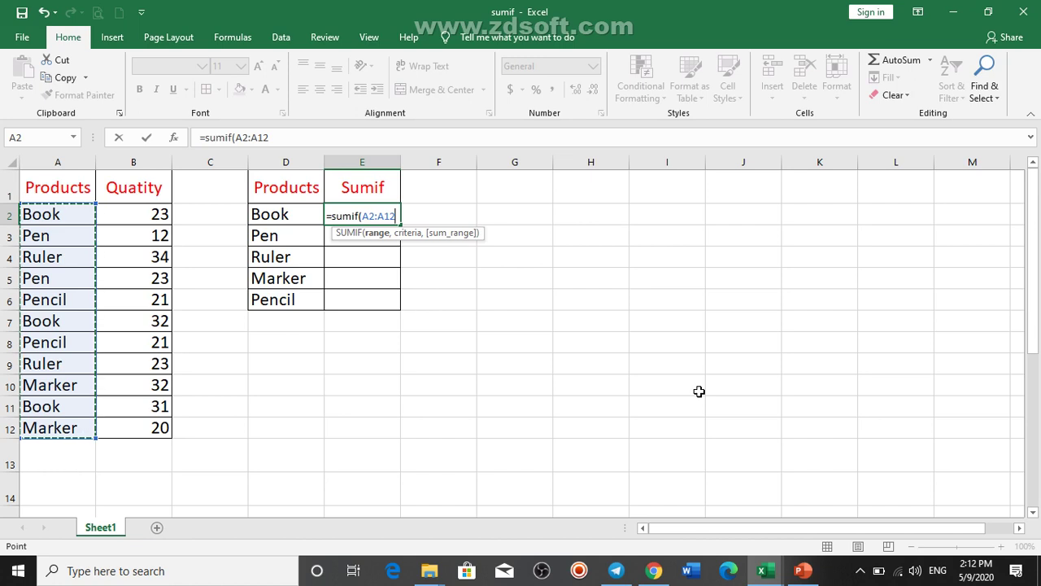
{"action": "key", "text": "F4"}
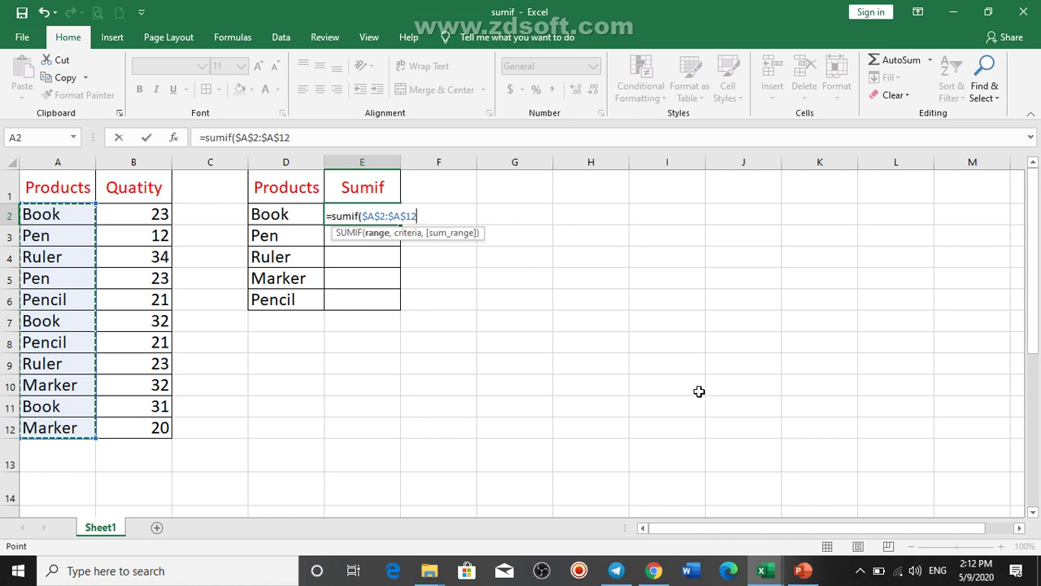
{"action": "type", "text": ","}
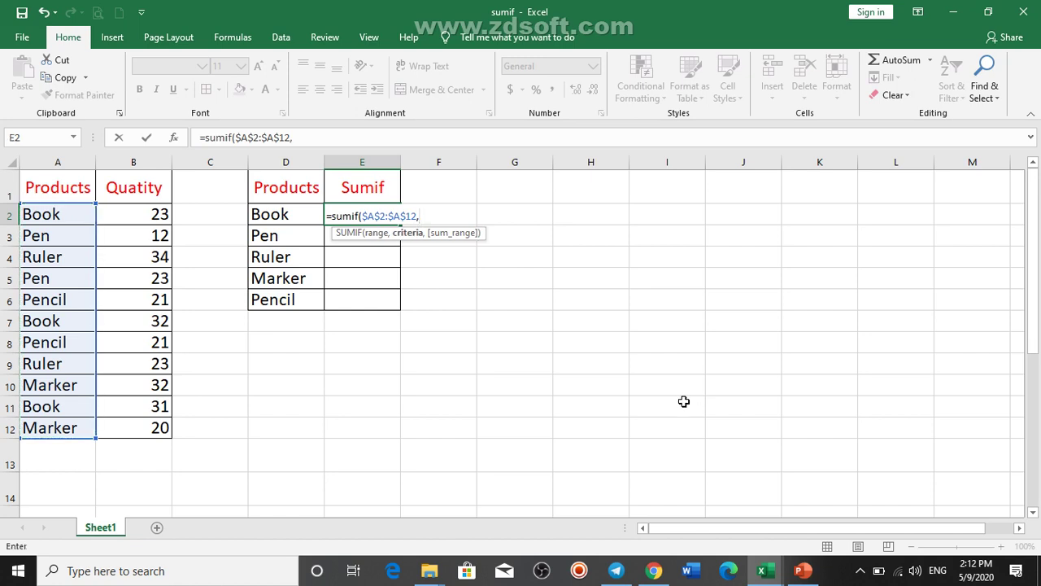
{"action": "left_click", "coordinate": [291, 215]}
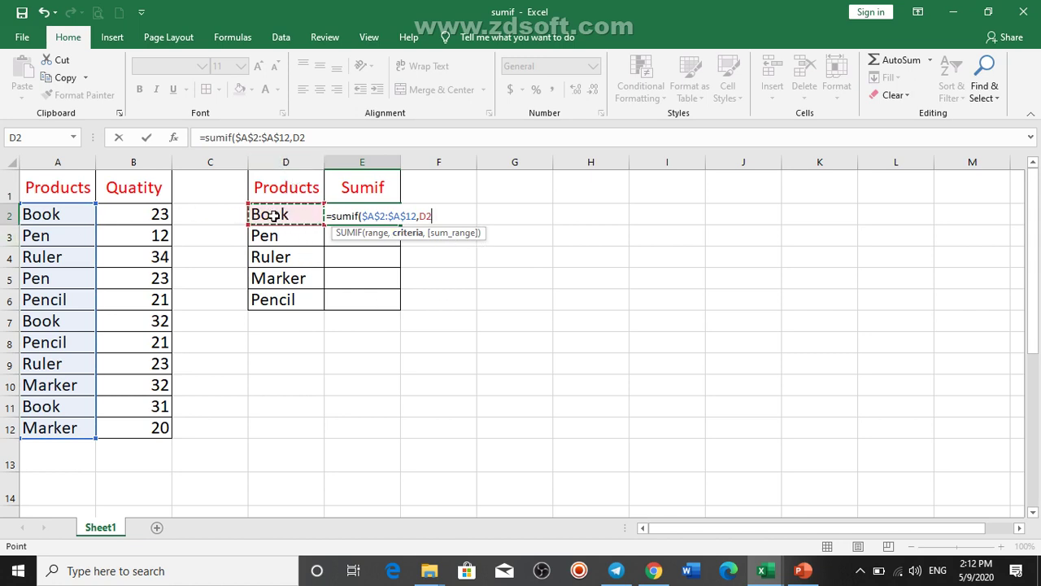
{"action": "type", "text": ","}
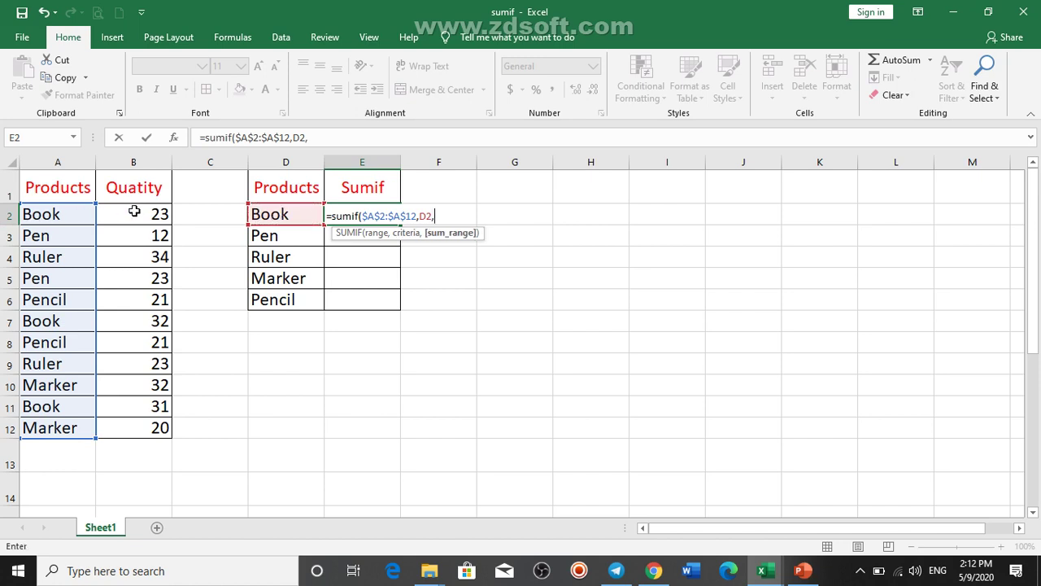
{"action": "left_click_drag", "start_coordinate": [140, 215], "coordinate": [135, 423]}
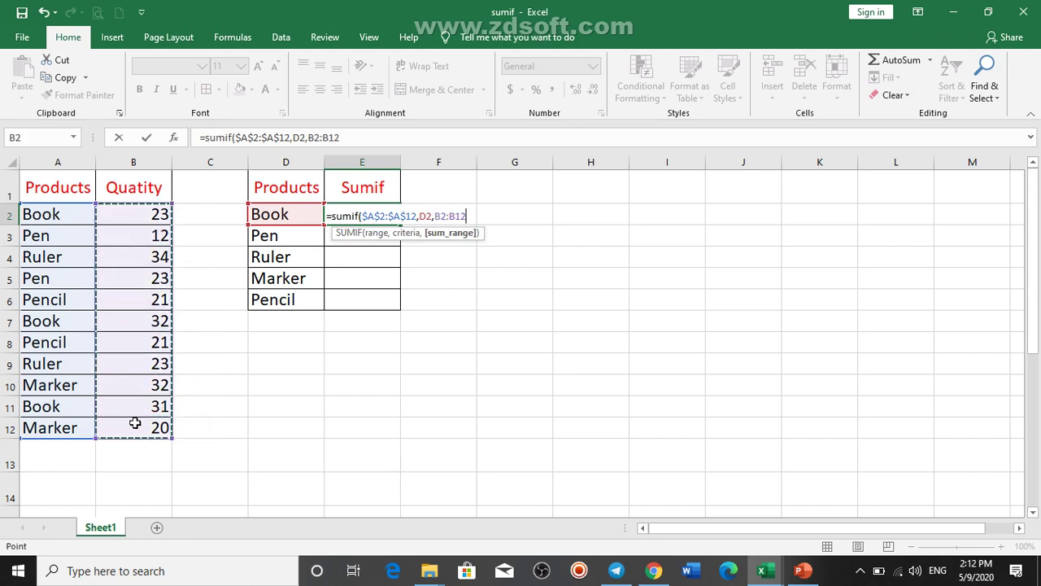
{"action": "key", "text": "F4"}
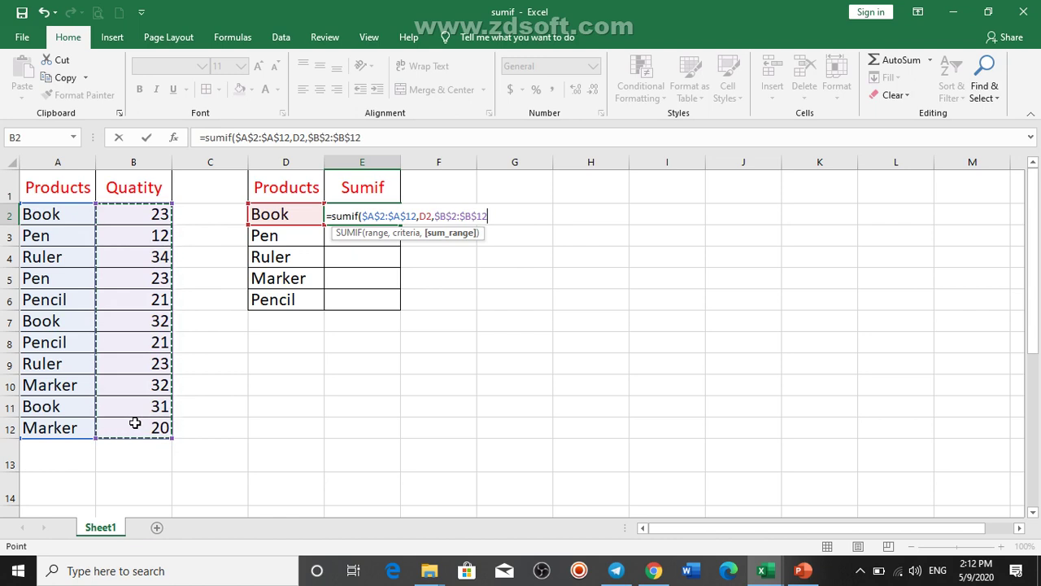
{"action": "key", "text": "Return"}
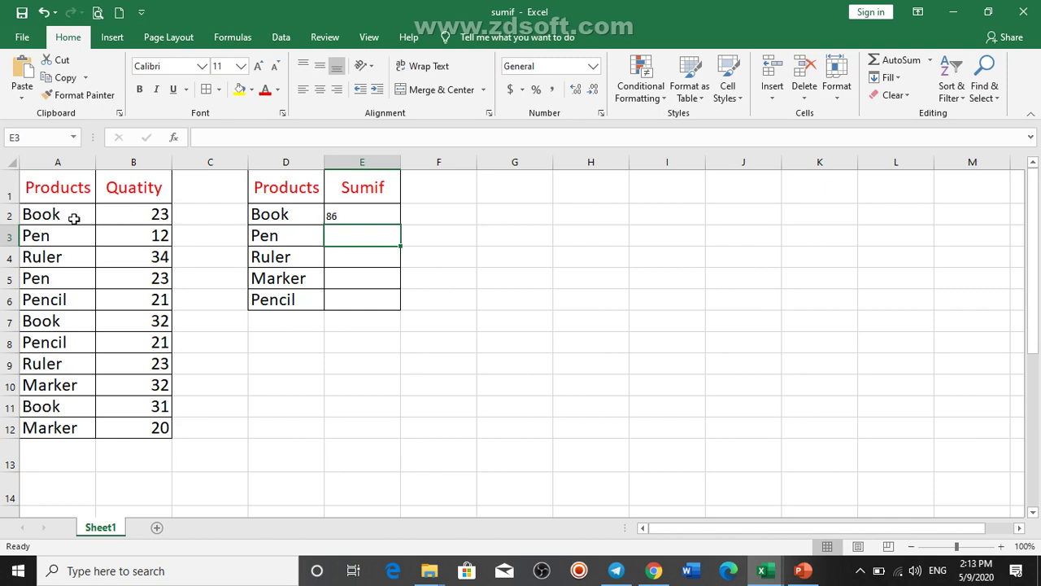
Highlight the three Book rows A2:B2, A7:B7 and A11:B11 in yellow
{"action": "left_click_drag", "start_coordinate": [73, 215], "coordinate": [160, 215]}
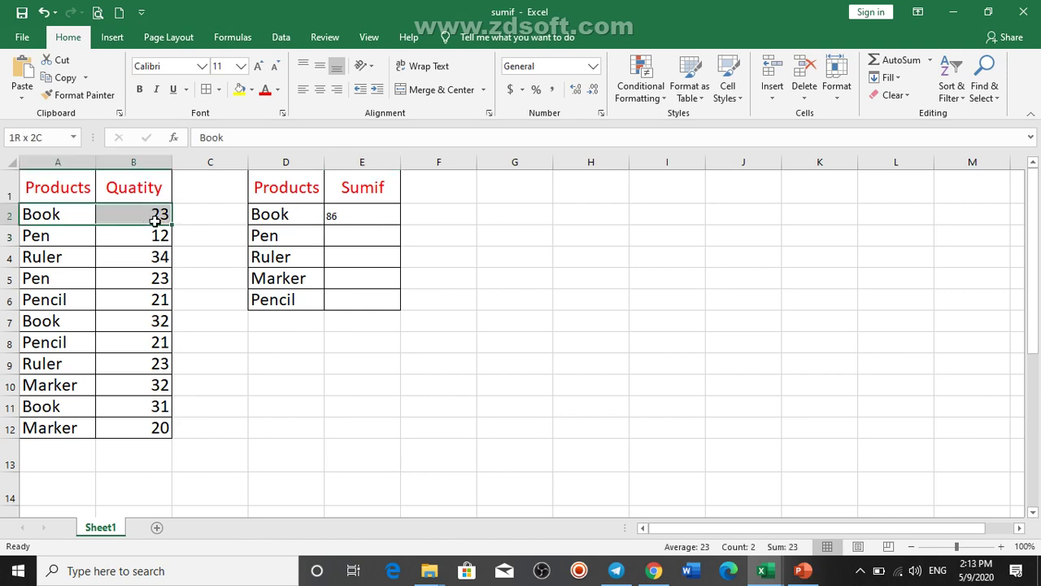
{"action": "left_click", "coordinate": [240, 91]}
{"action": "left_click", "coordinate": [141, 336]}
{"action": "left_click_drag", "start_coordinate": [58, 322], "coordinate": [152, 327]}
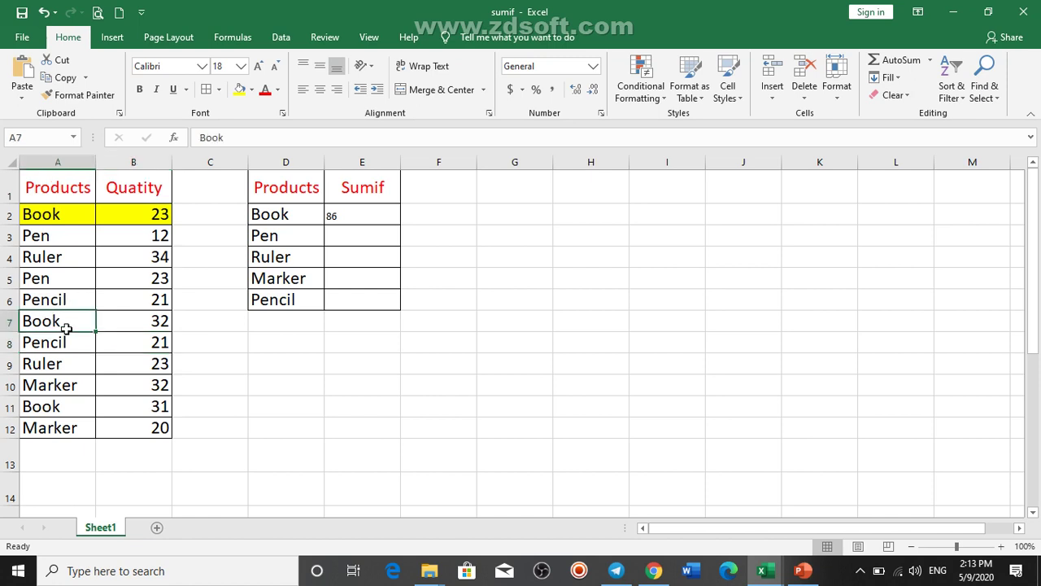
{"action": "left_click", "coordinate": [239, 89]}
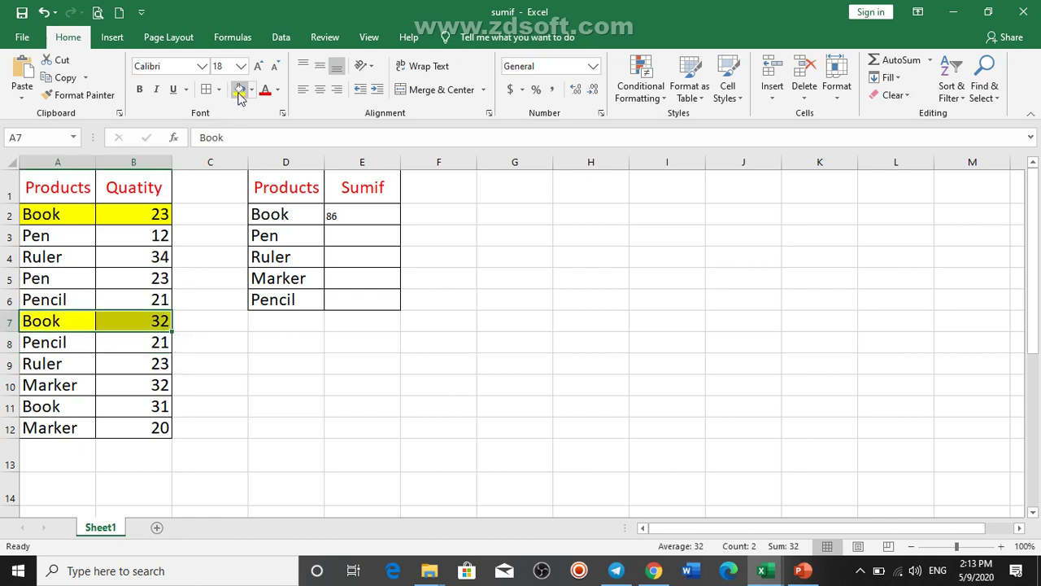
{"action": "left_click_drag", "start_coordinate": [53, 410], "coordinate": [134, 409]}
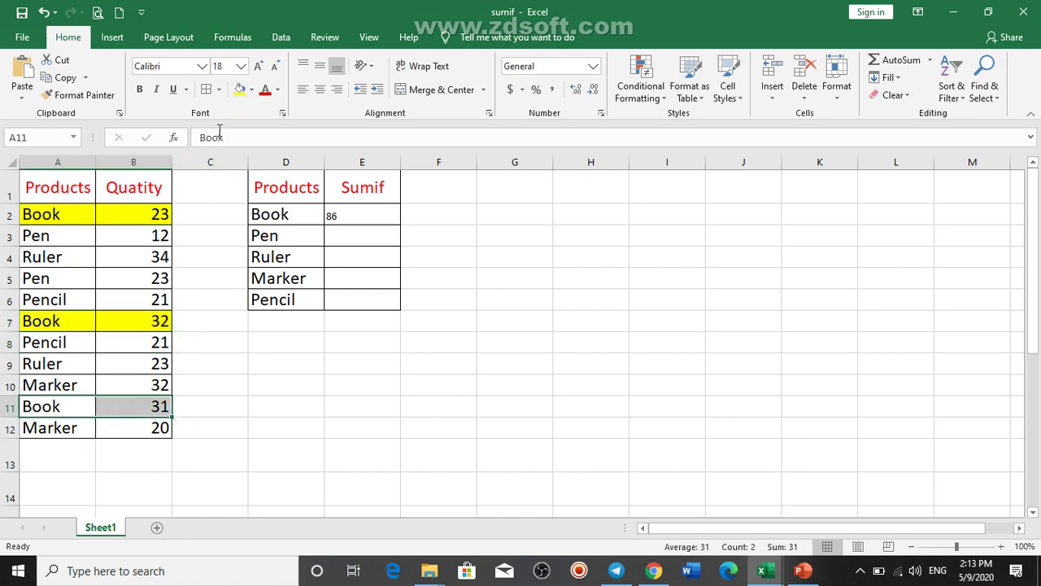
{"action": "left_click", "coordinate": [239, 89]}
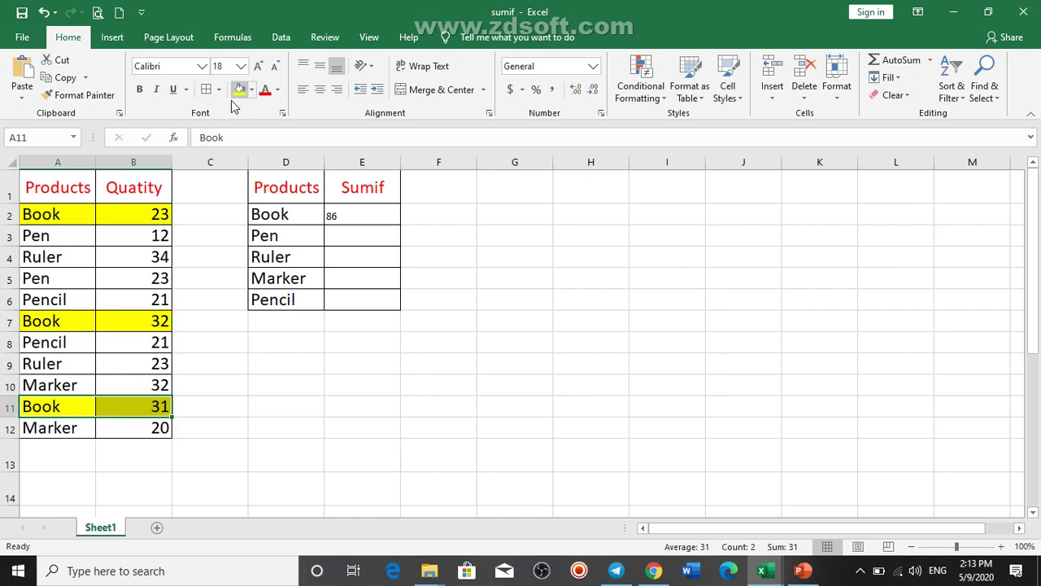
{"action": "left_click", "coordinate": [374, 384]}
Enter =23+32+31 in E10 as a manual check, also giving 86
{"action": "type", "text": "="}
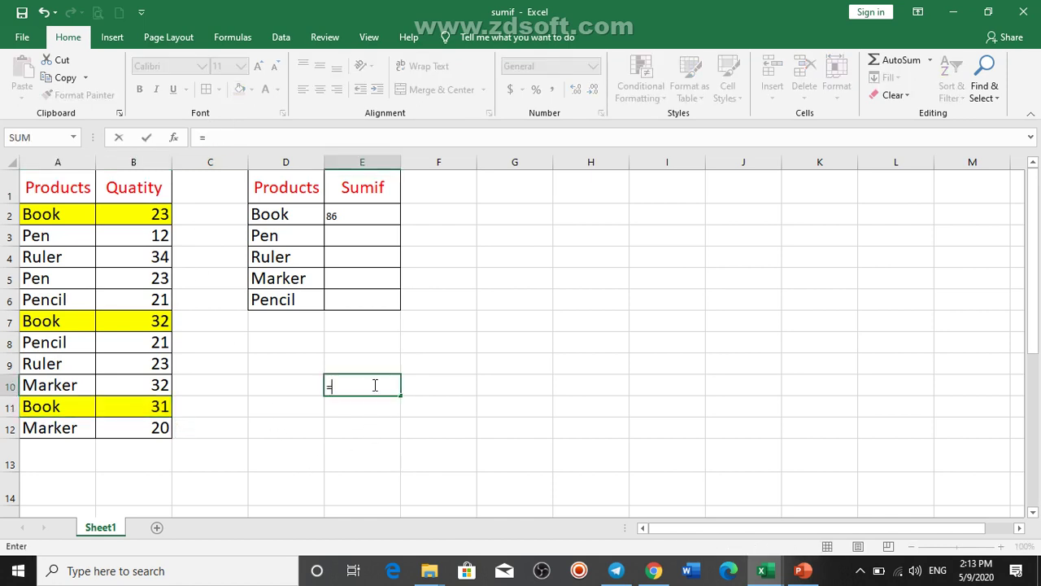
{"action": "type", "text": "23+"}
{"action": "type", "text": "32+"}
{"action": "type", "text": "3"}
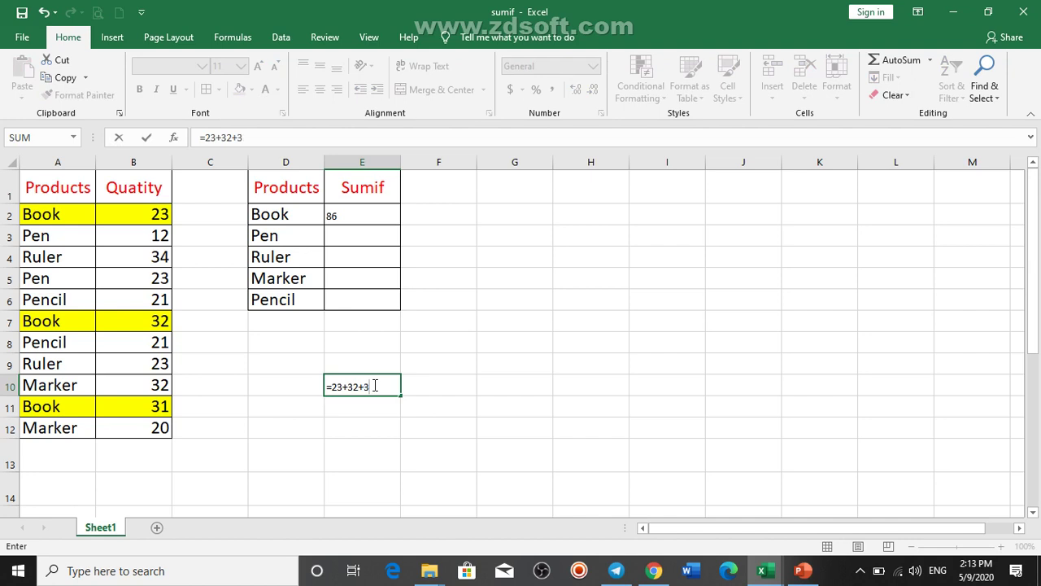
{"action": "type", "text": "1"}
{"action": "key", "text": "Return"}
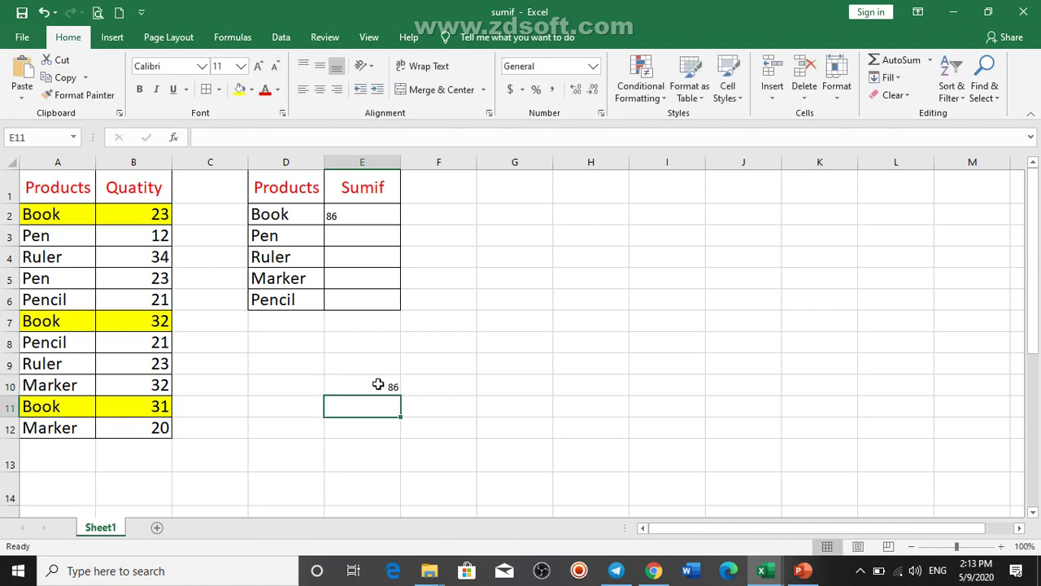
{"action": "left_click", "coordinate": [379, 384]}
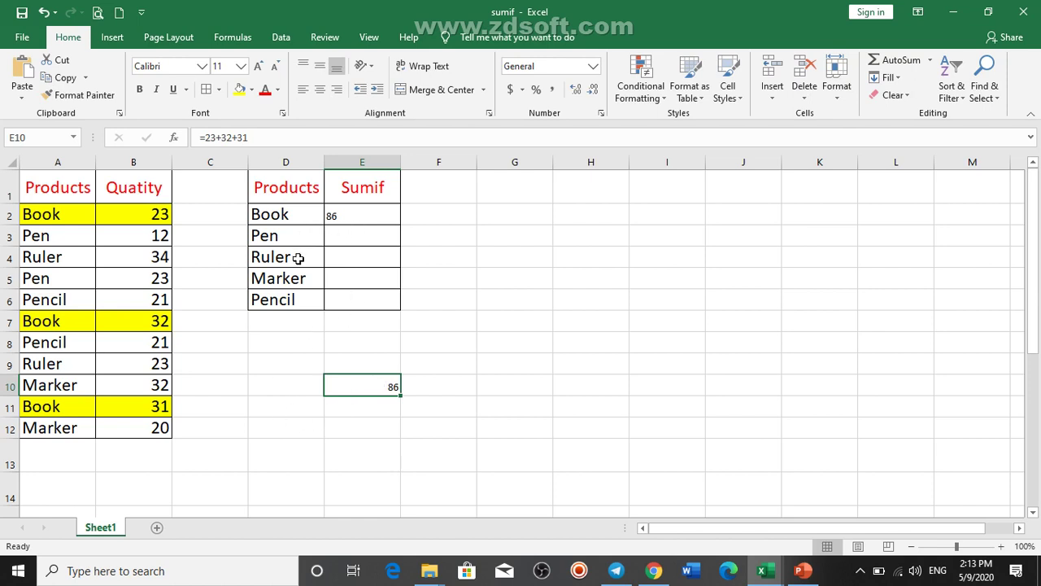
Copy the SUMIF formula from E2 down to E6 for Pen, Ruler, Marker and Pencil
{"action": "left_click", "coordinate": [344, 237]}
{"action": "left_click", "coordinate": [344, 215]}
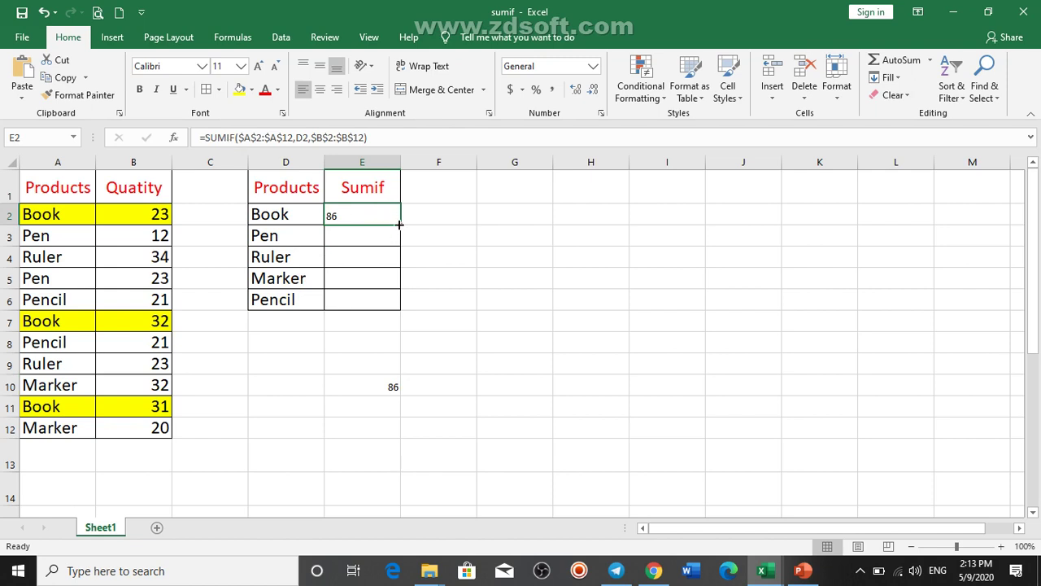
{"action": "left_click_drag", "start_coordinate": [401, 223], "coordinate": [403, 306]}
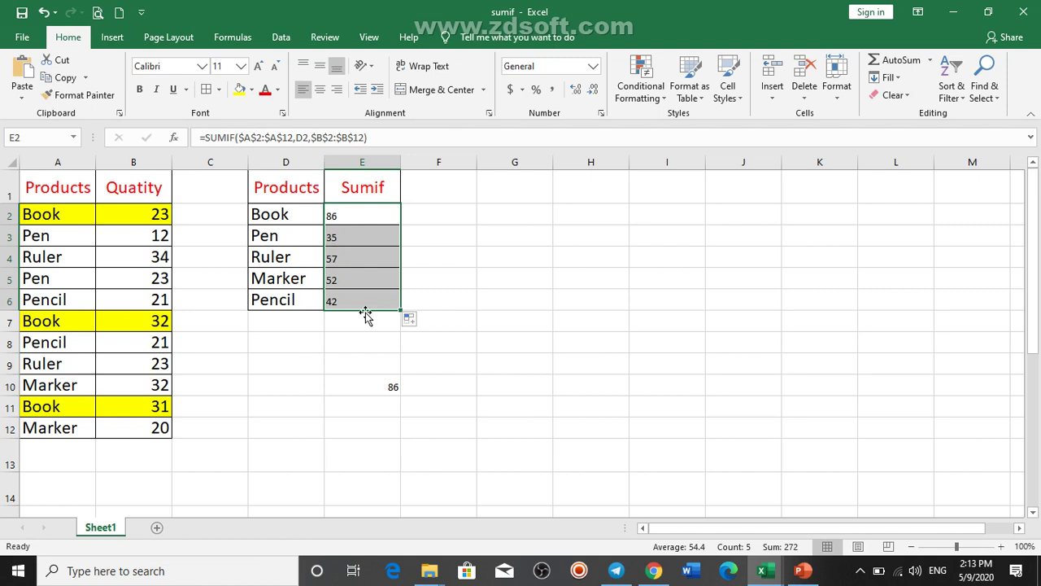
Enlarge the product totals to font size 22 and centre them in their cells
{"action": "left_click", "coordinate": [258, 66]}
{"action": "left_click", "coordinate": [258, 66]}
{"action": "left_click", "coordinate": [258, 66]}
{"action": "left_click", "coordinate": [258, 66]}
{"action": "left_click", "coordinate": [258, 66]}
{"action": "left_click", "coordinate": [258, 66]}
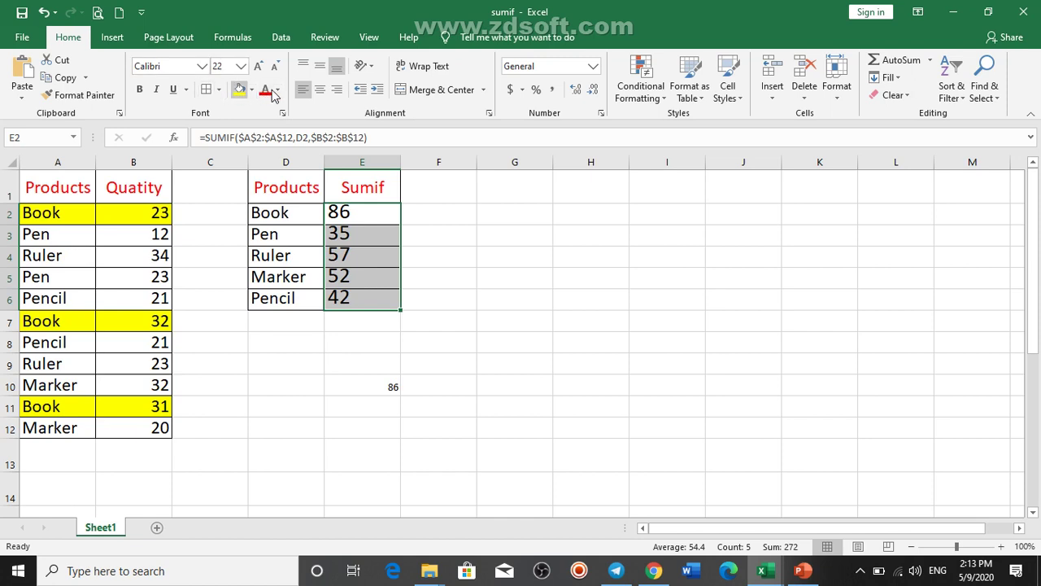
{"action": "left_click", "coordinate": [318, 94]}
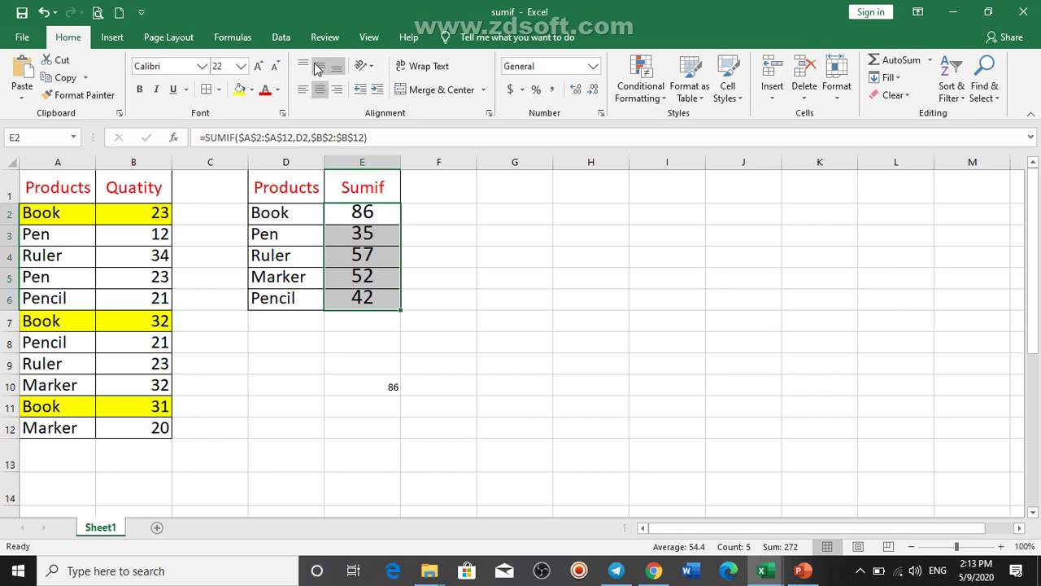
{"action": "left_click", "coordinate": [335, 431]}
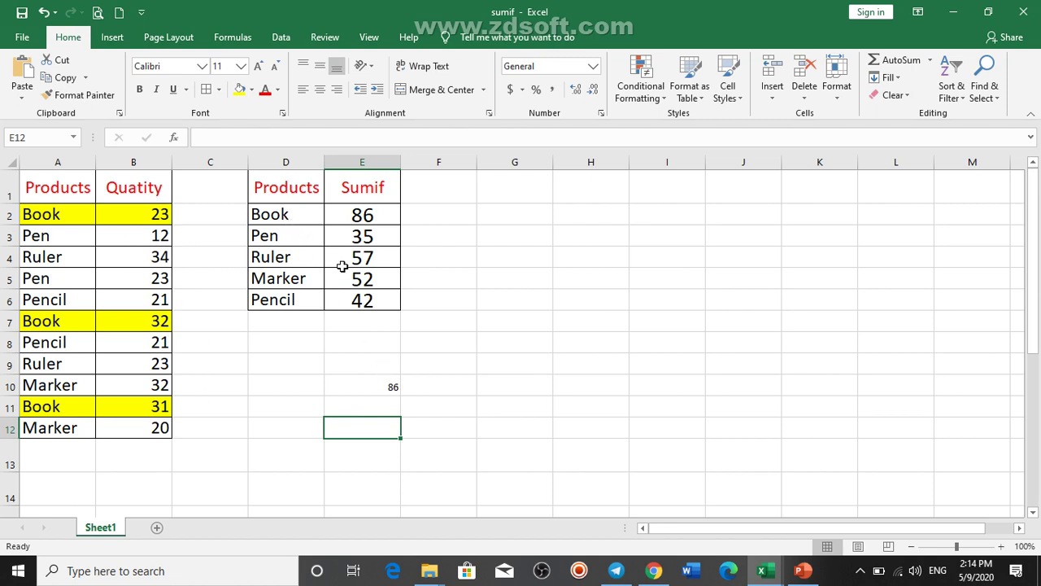
Point out the Pen quantities in B3 and B5 and review the SUMIF formula in E2
{"action": "left_click", "coordinate": [158, 236]}
{"action": "left_click", "coordinate": [163, 281]}
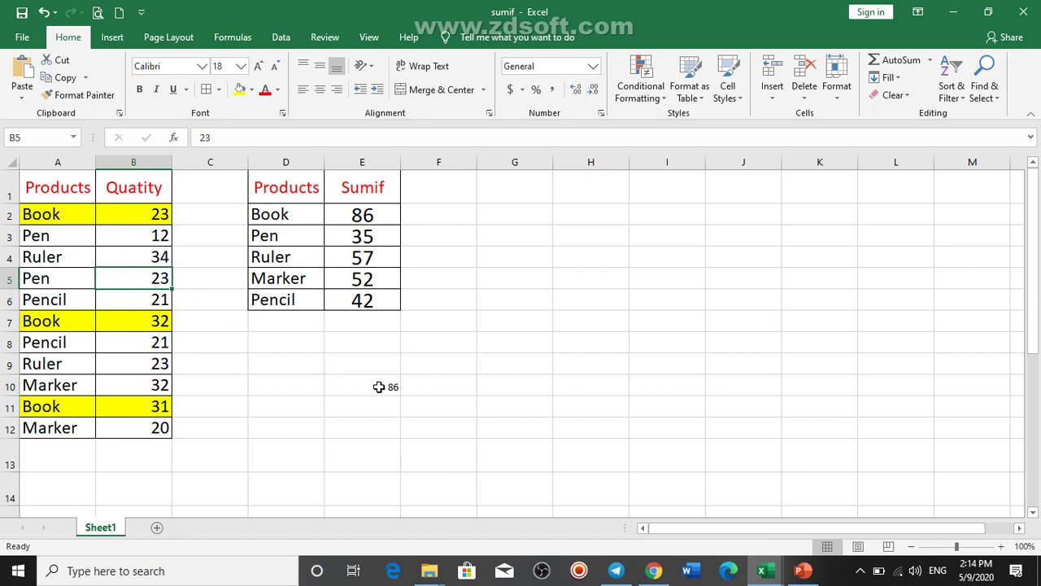
{"action": "left_click", "coordinate": [354, 222]}
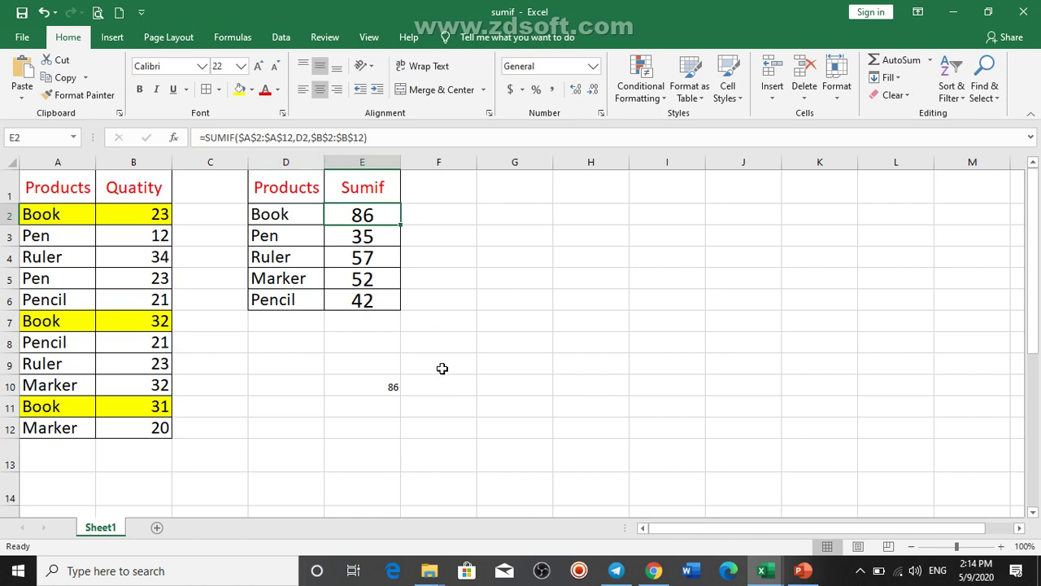
{"action": "left_click", "coordinate": [351, 366]}
{"action": "left_click", "coordinate": [275, 342]}
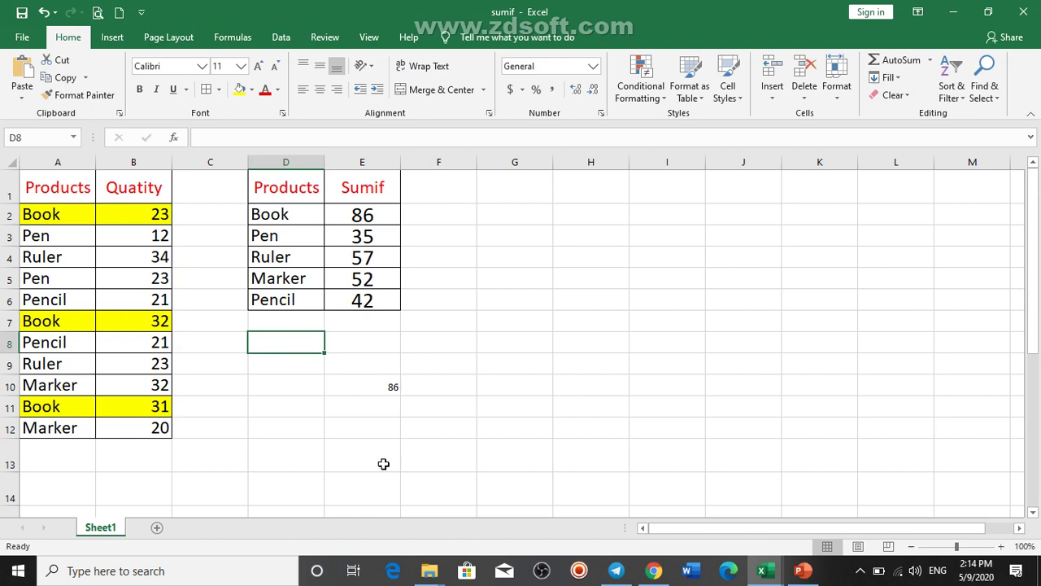
{"action": "mouse_move", "coordinate": [803, 571]}
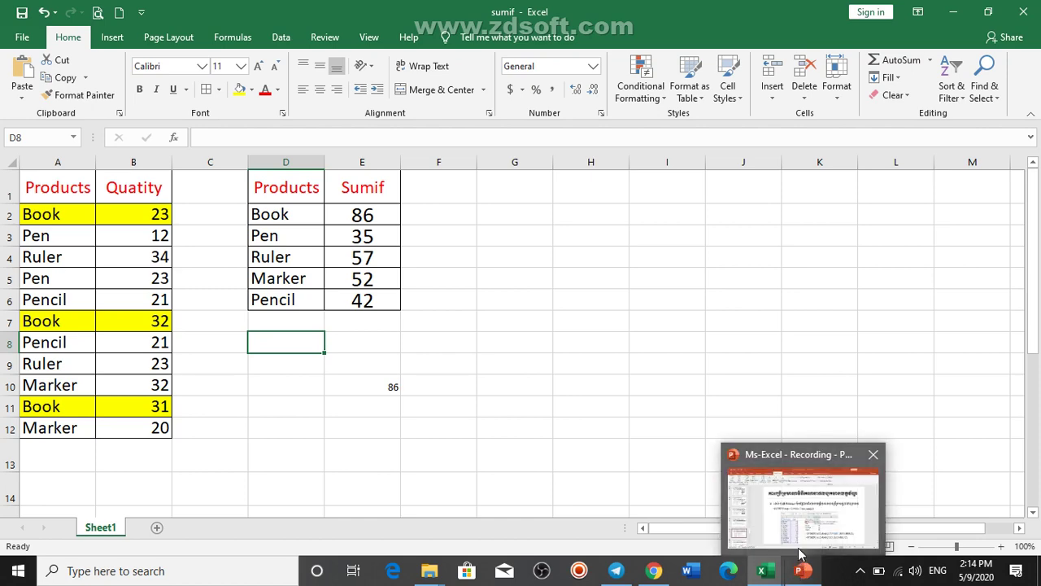
Switch to PowerPoint and advance to slide 50 on the SQRT function
{"action": "left_click", "coordinate": [803, 547]}
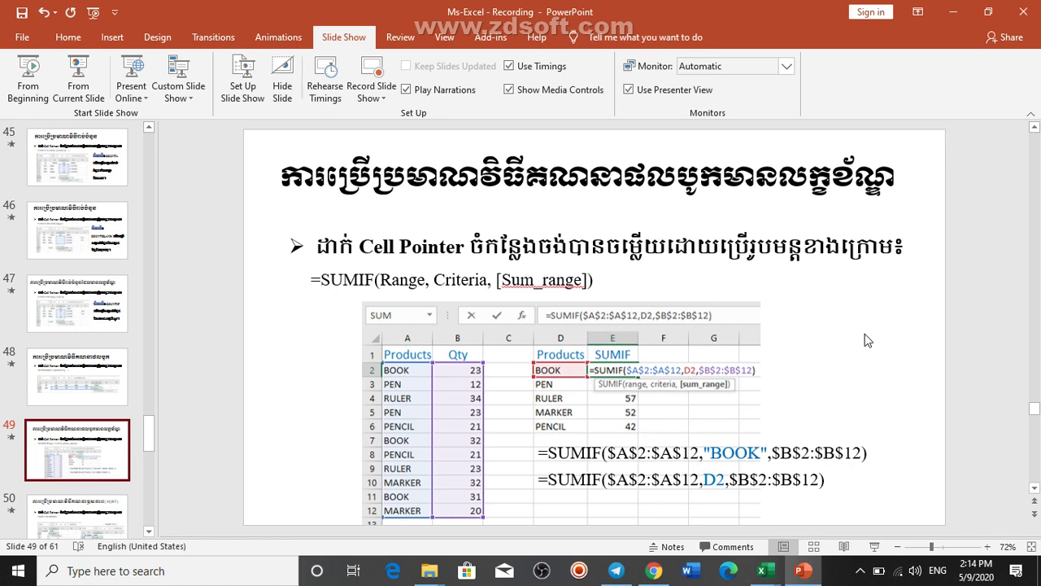
{"action": "scroll", "coordinate": [868, 340], "scroll_direction": "down", "scroll_amount": 1}
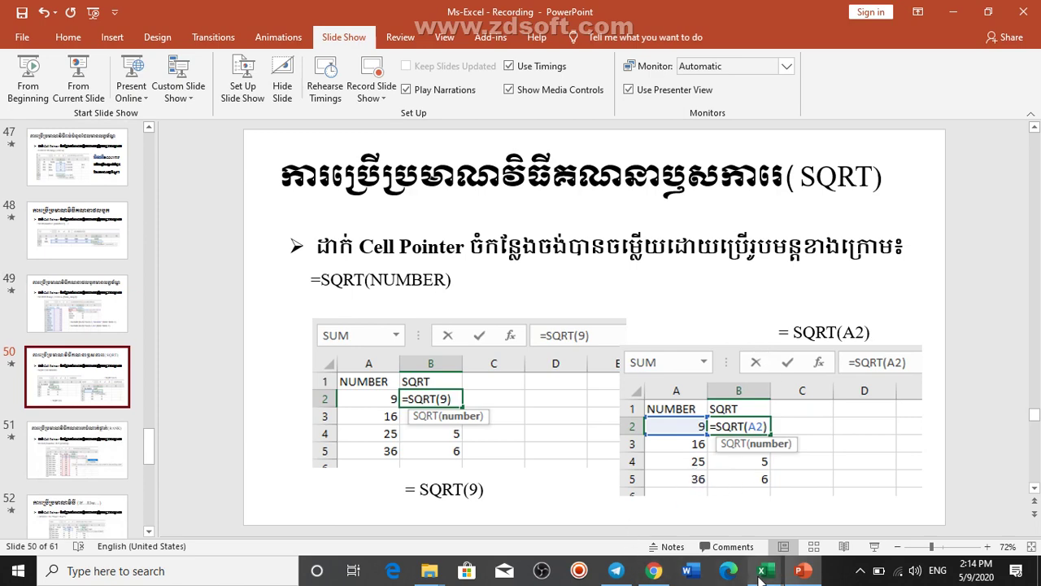
Back in Excel, enter square-root formulas for 9 and 25 in H8 and H9, giving 3 and 5
{"action": "mouse_move", "coordinate": [763, 571]}
{"action": "left_click", "coordinate": [752, 455]}
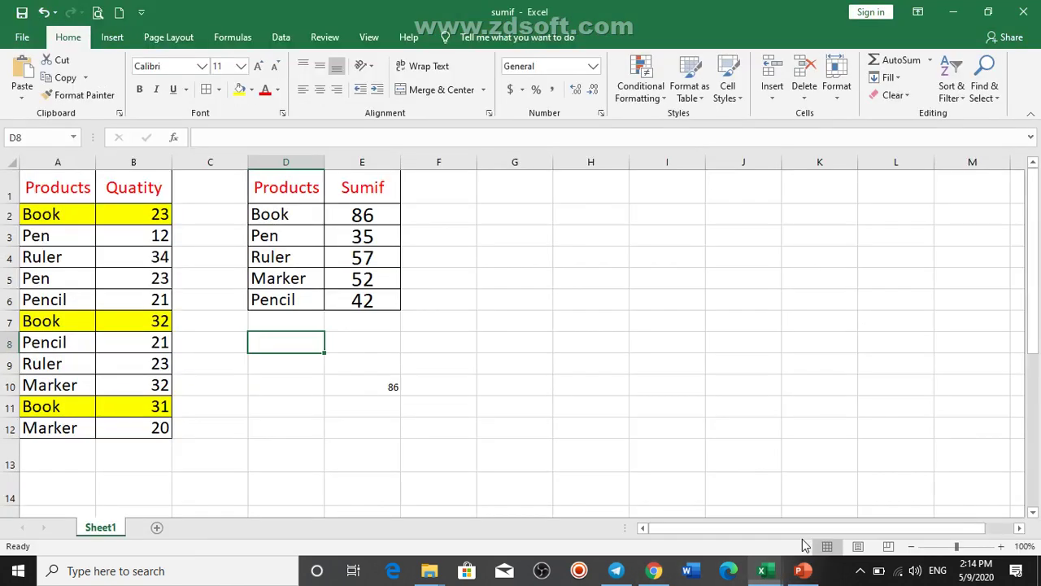
{"action": "left_click", "coordinate": [614, 342]}
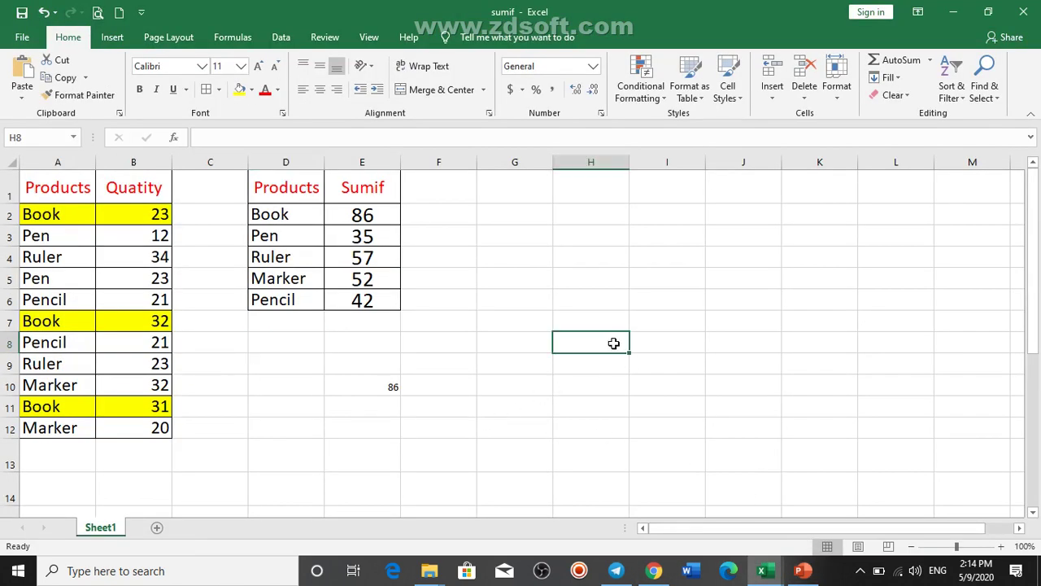
{"action": "type", "text": "="}
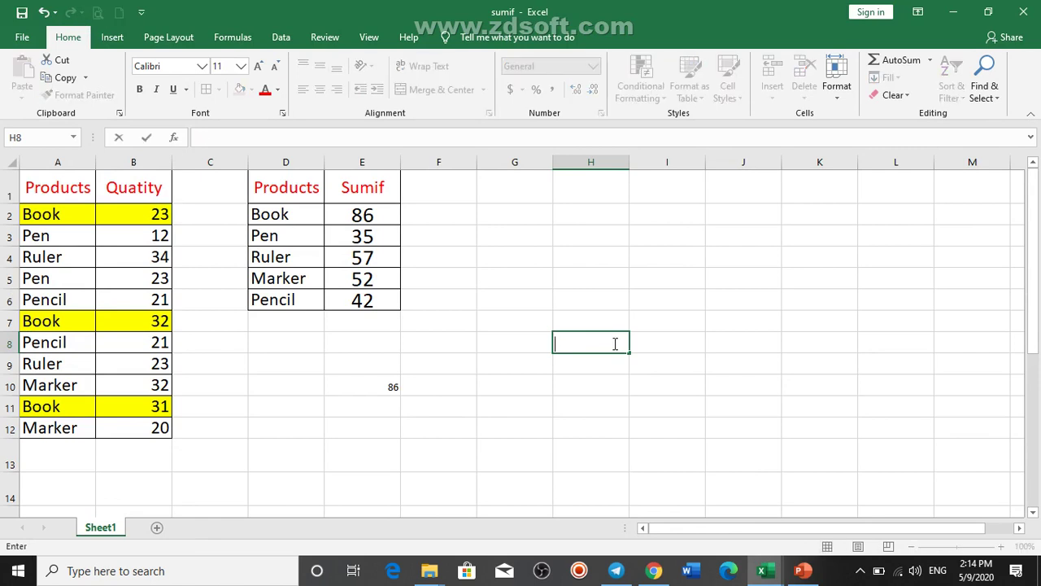
{"action": "type", "text": "s"}
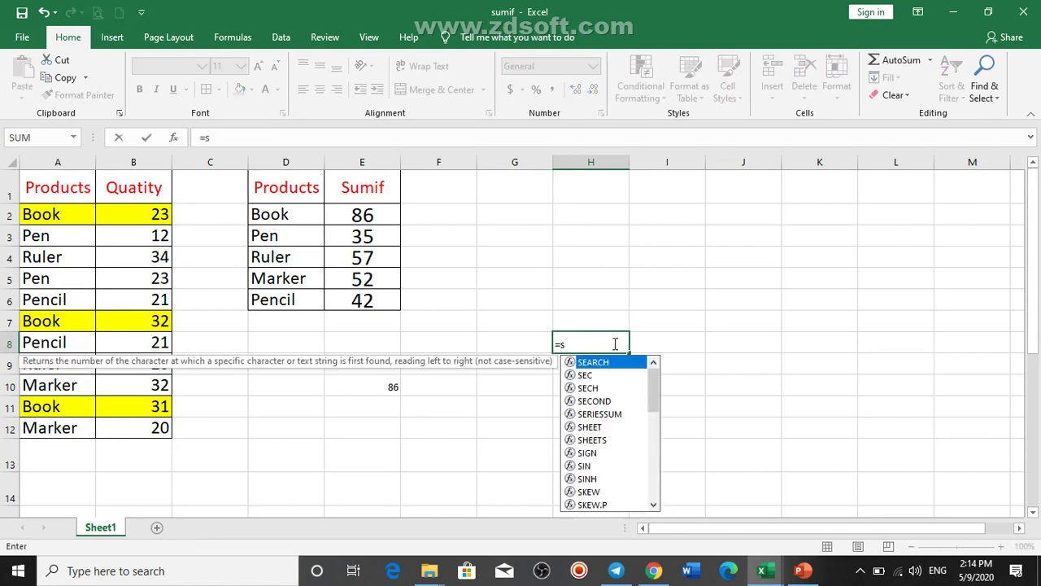
{"action": "type", "text": "qrt"}
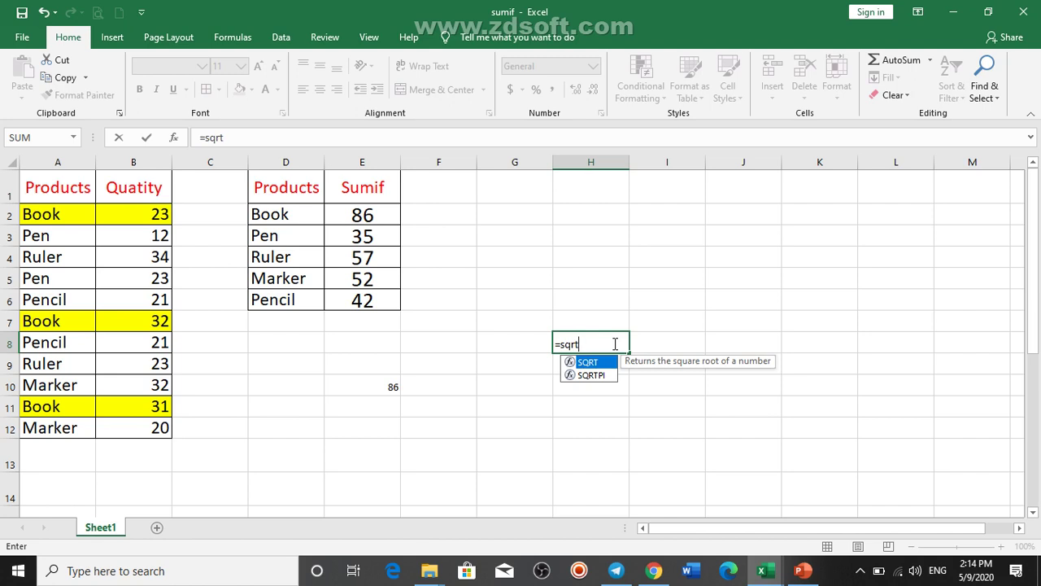
{"action": "type", "text": "(9"}
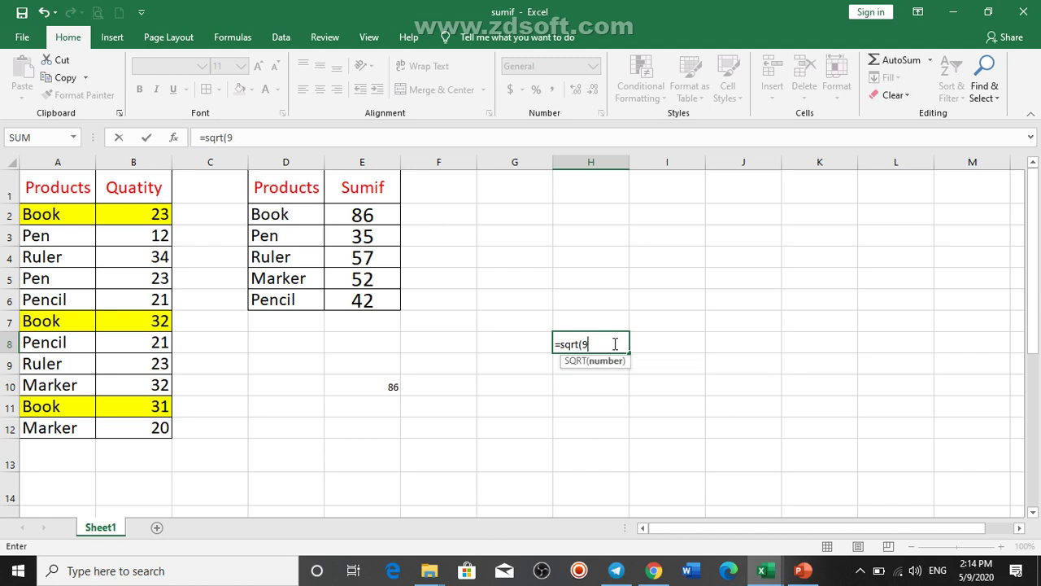
{"action": "type", "text": ")"}
{"action": "key", "text": "Return"}
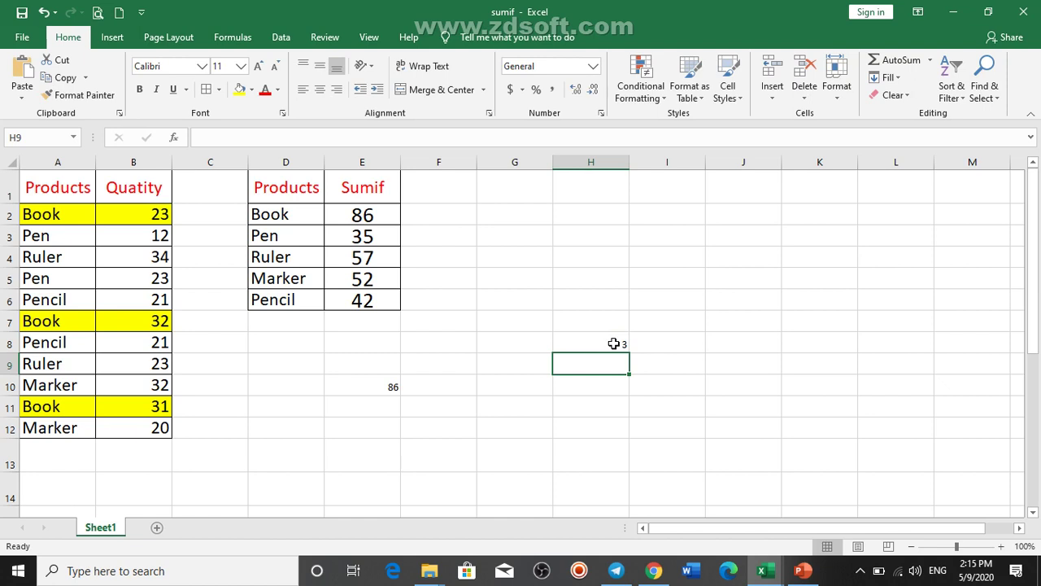
{"action": "type", "text": "="}
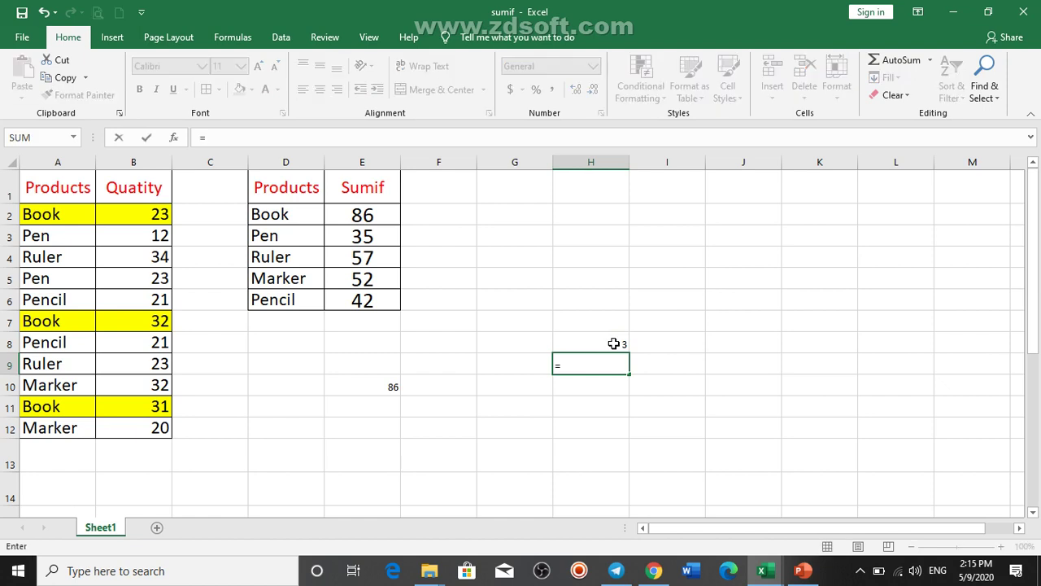
{"action": "type", "text": "sq"}
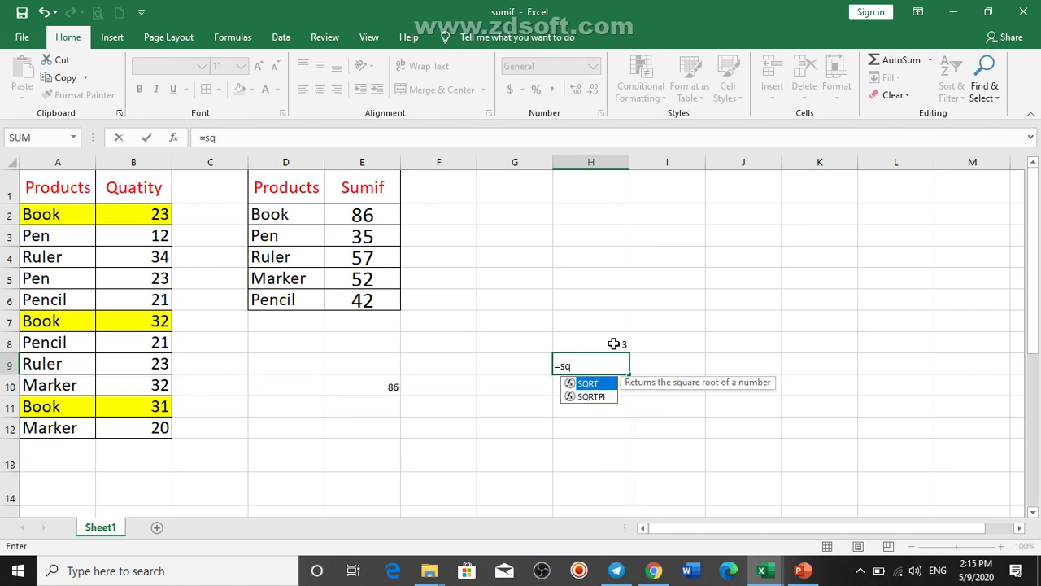
{"action": "type", "text": "rt("}
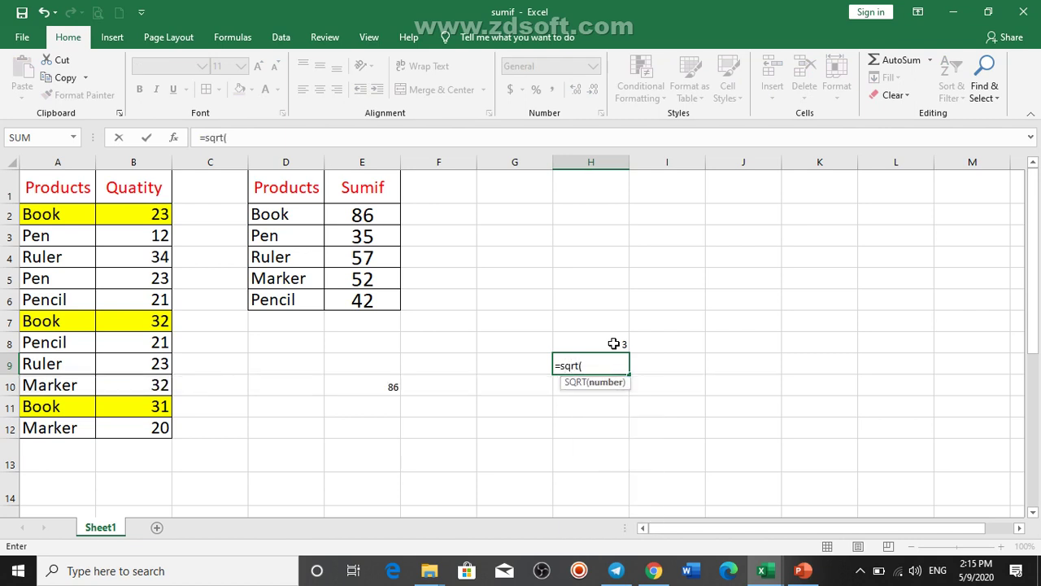
{"action": "type", "text": "25"}
{"action": "key", "text": "Return"}
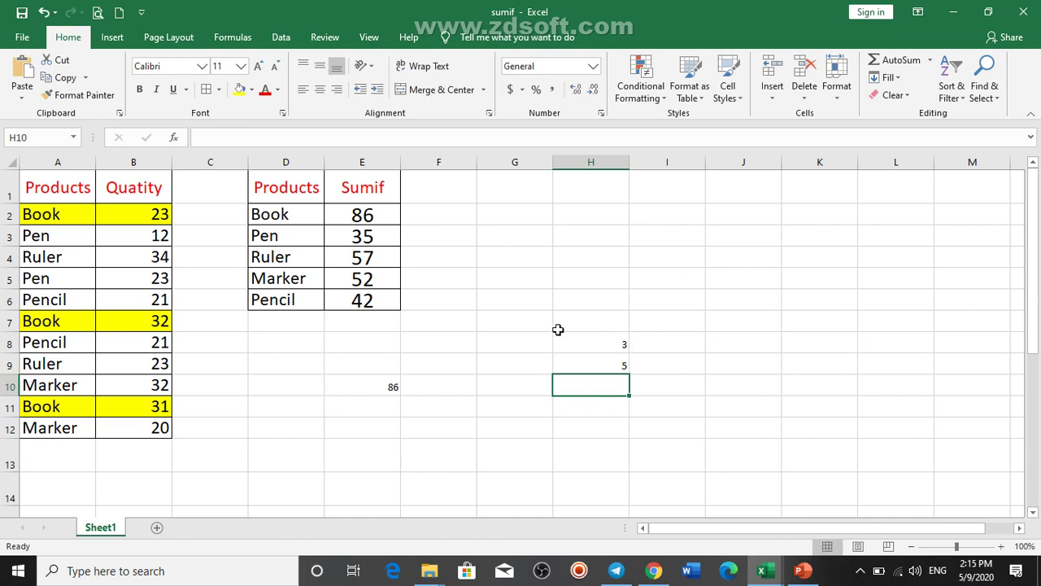
Put 25 in I6 and enter =SQRT(I6) in I7, returning 5
{"action": "left_click", "coordinate": [660, 295]}
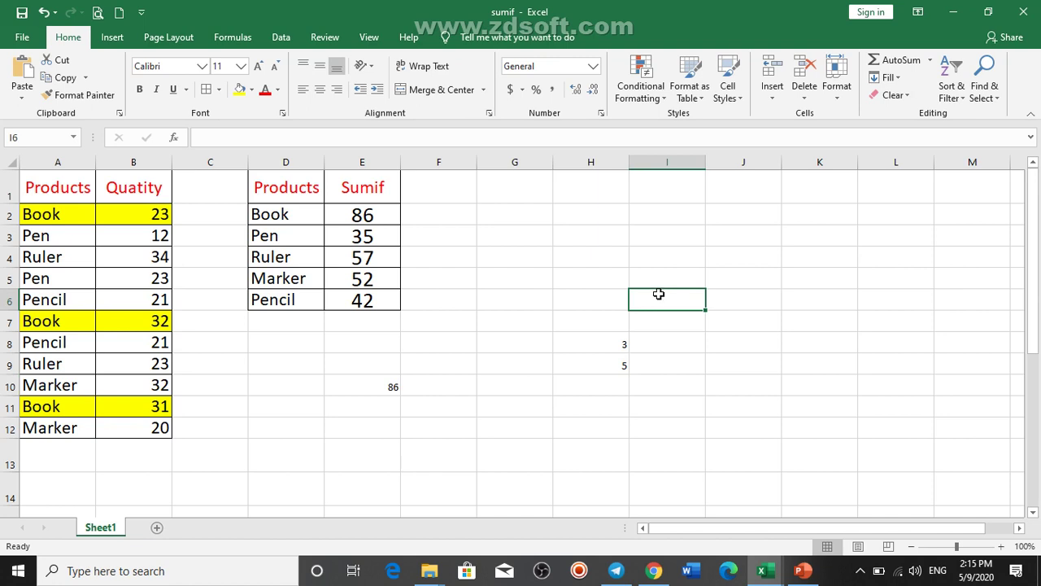
{"action": "type", "text": "2"}
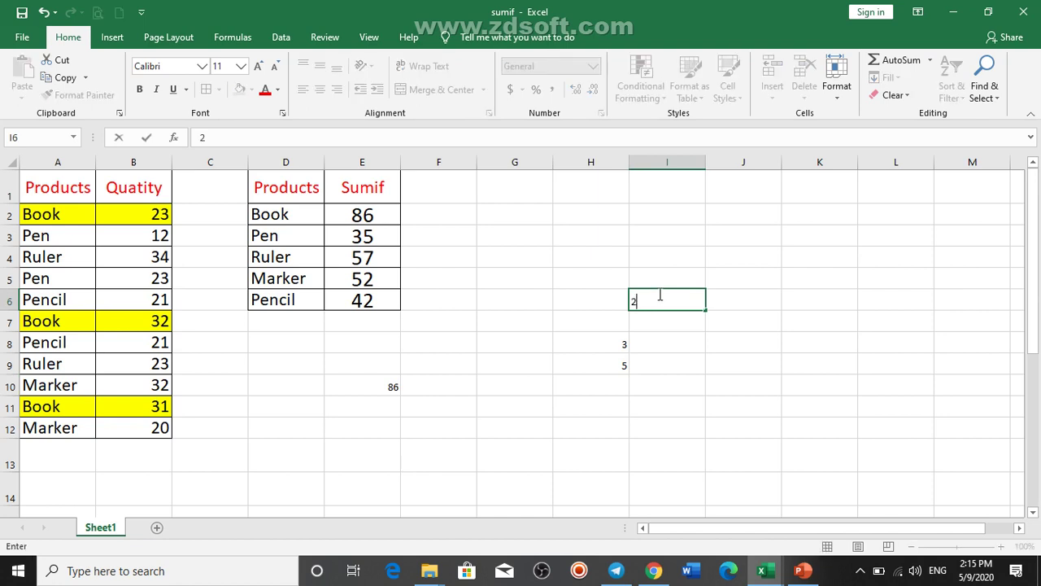
{"action": "type", "text": "5"}
{"action": "key", "text": "Return"}
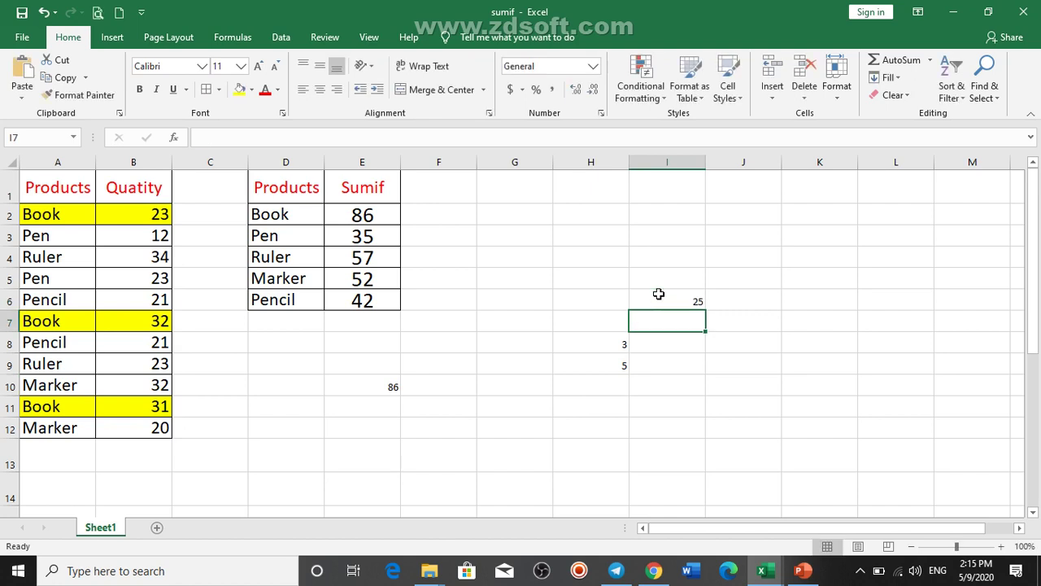
{"action": "type", "text": "-="}
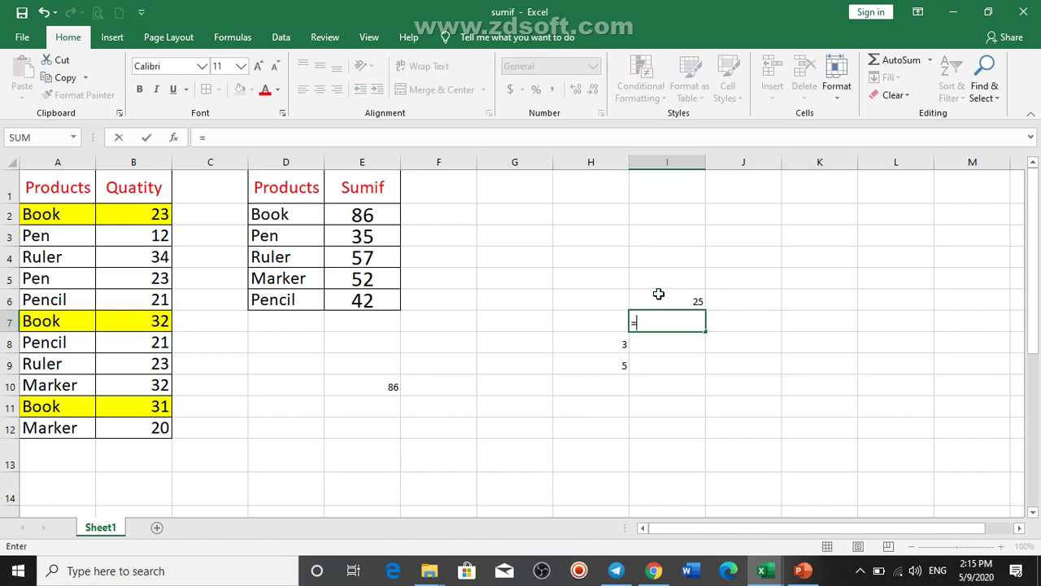
{"action": "type", "text": "s"}
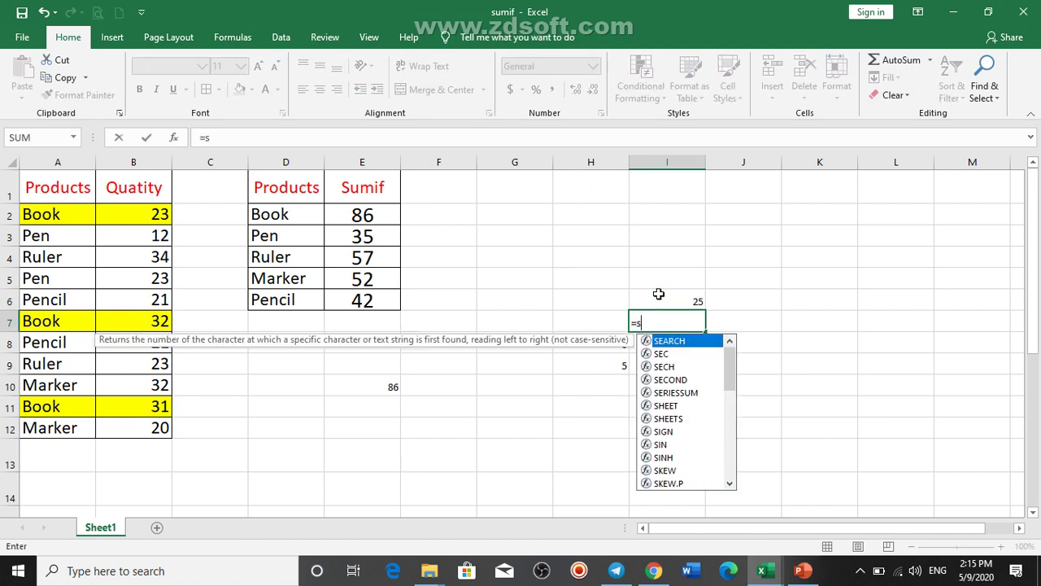
{"action": "type", "text": "qrt"}
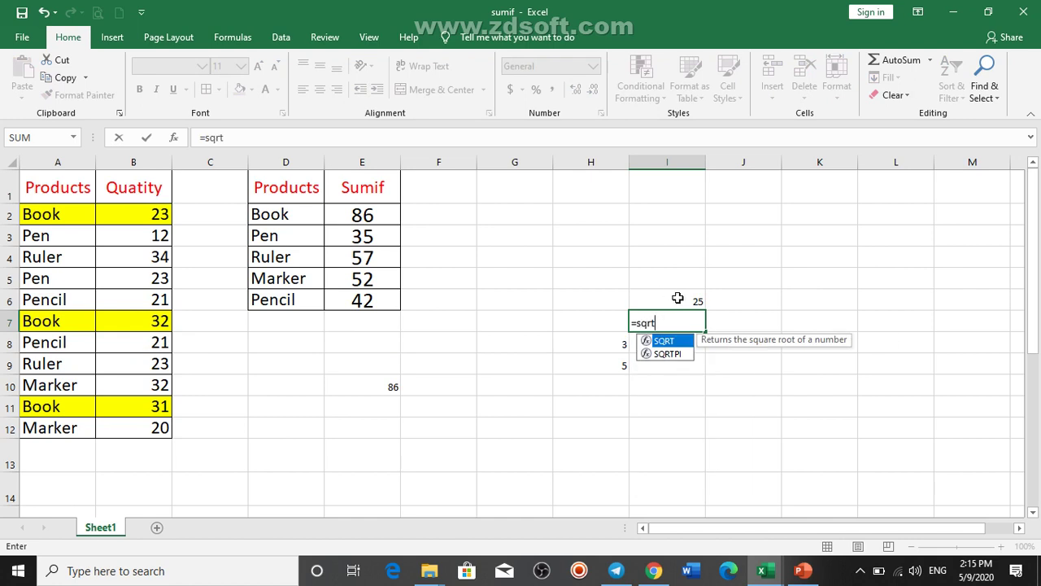
{"action": "type", "text": "("}
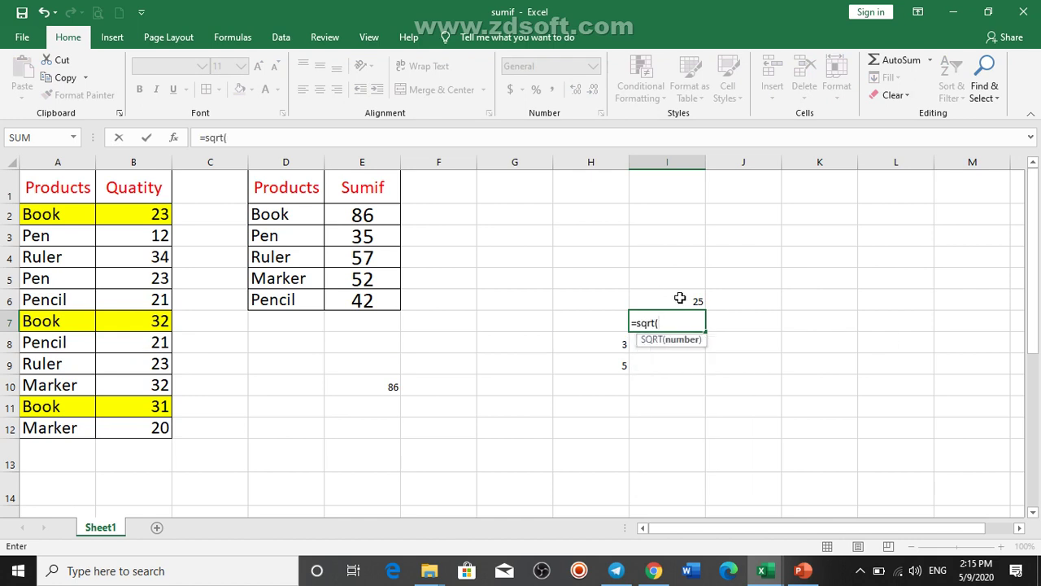
{"action": "left_click", "coordinate": [681, 301]}
{"action": "key", "text": "Return"}
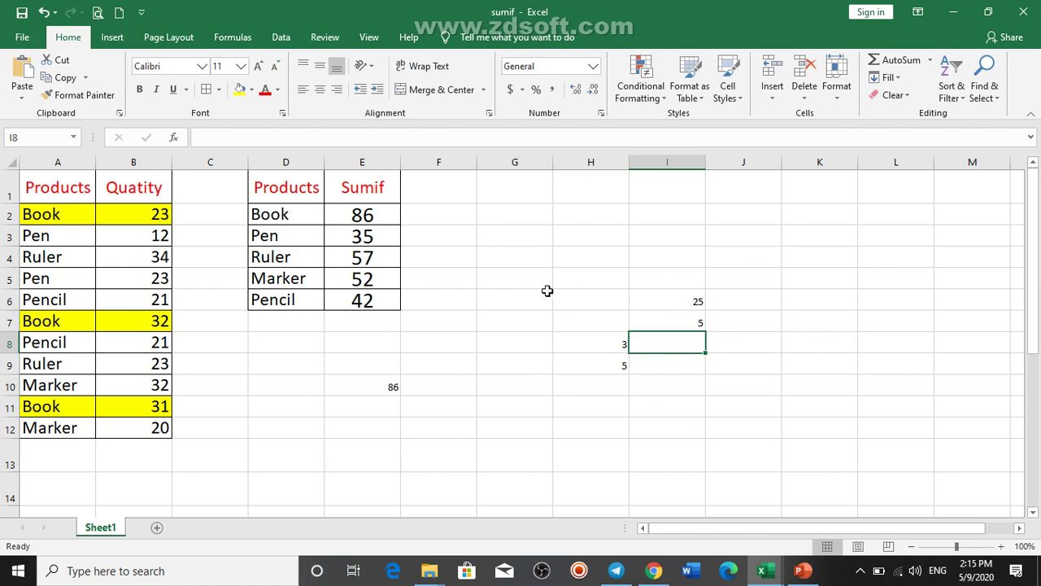
{"action": "left_click", "coordinate": [578, 386]}
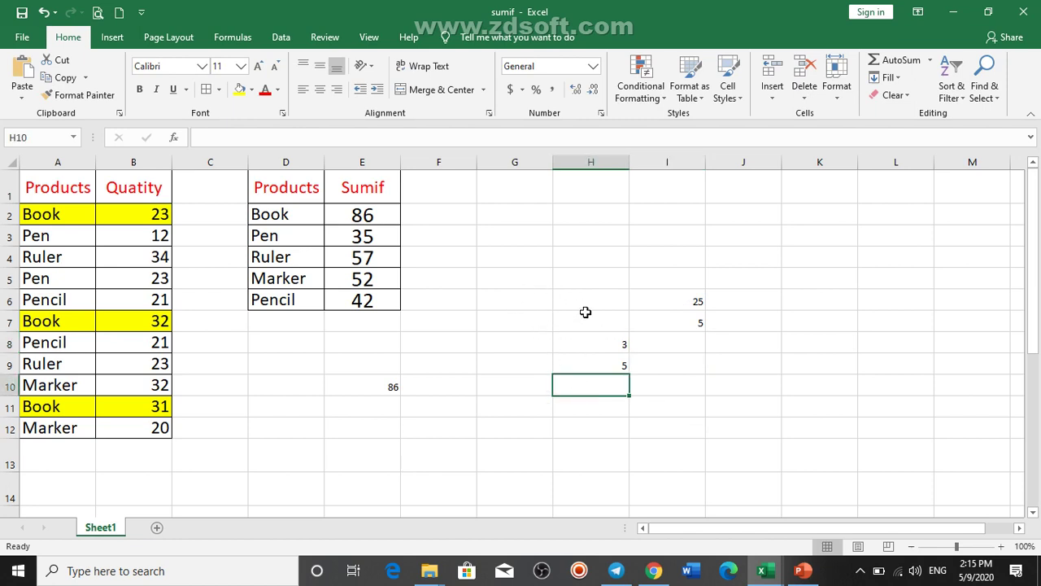
Enlarge the numbers in G6:J11 to font size 26
{"action": "left_click_drag", "start_coordinate": [497, 297], "coordinate": [719, 410]}
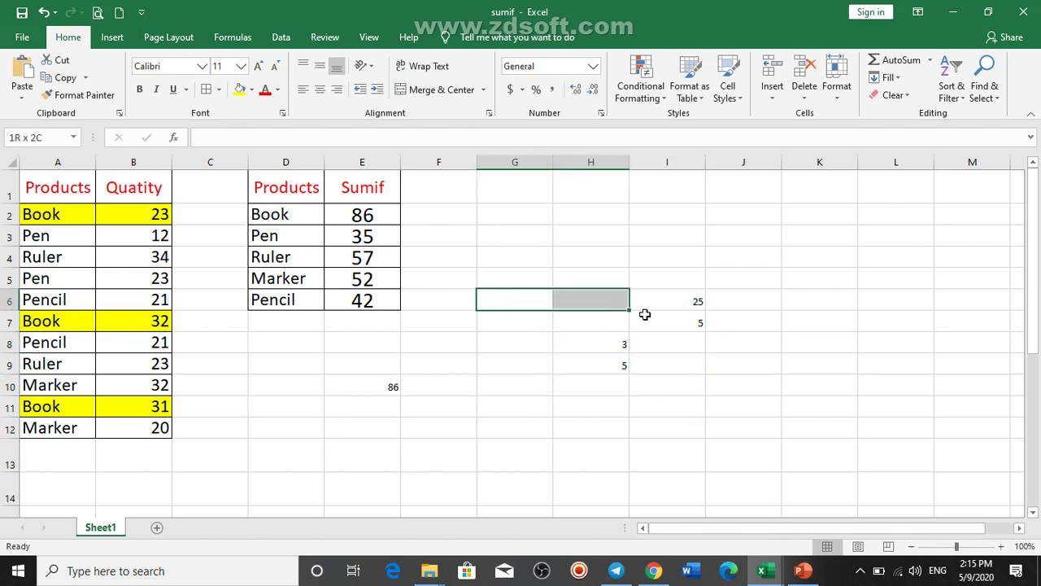
{"action": "left_click", "coordinate": [257, 68]}
{"action": "left_click", "coordinate": [257, 68]}
{"action": "left_click", "coordinate": [257, 67]}
{"action": "left_click", "coordinate": [257, 68]}
{"action": "left_click", "coordinate": [257, 67]}
{"action": "left_click", "coordinate": [257, 67]}
{"action": "left_click", "coordinate": [257, 68]}
{"action": "left_click", "coordinate": [257, 68]}
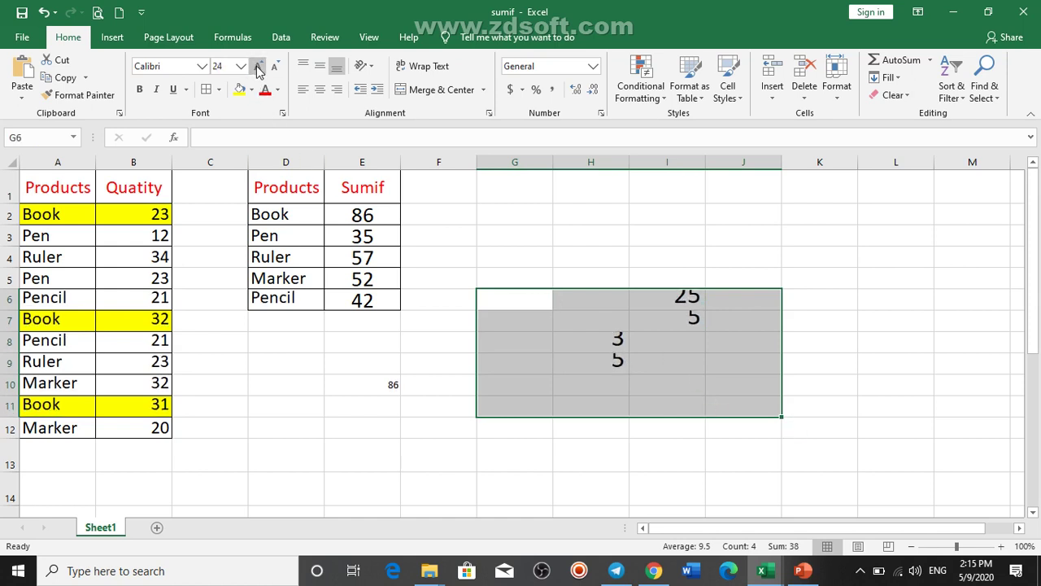
{"action": "left_click", "coordinate": [585, 358]}
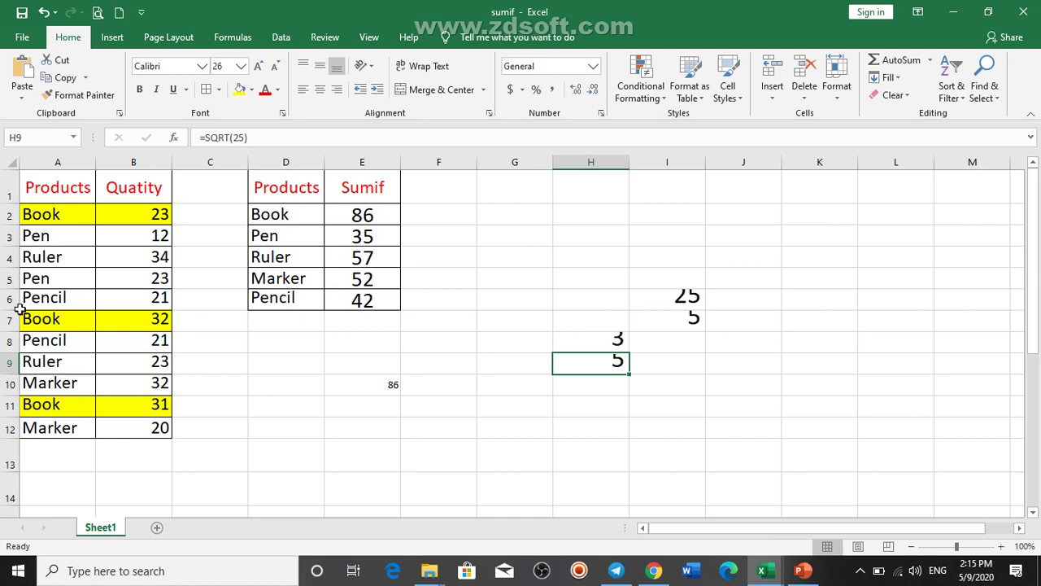
Make rows 6–9 taller to fit the bigger numbers, then bring PowerPoint back up
{"action": "left_click_drag", "start_coordinate": [10, 308], "coordinate": [6, 440]}
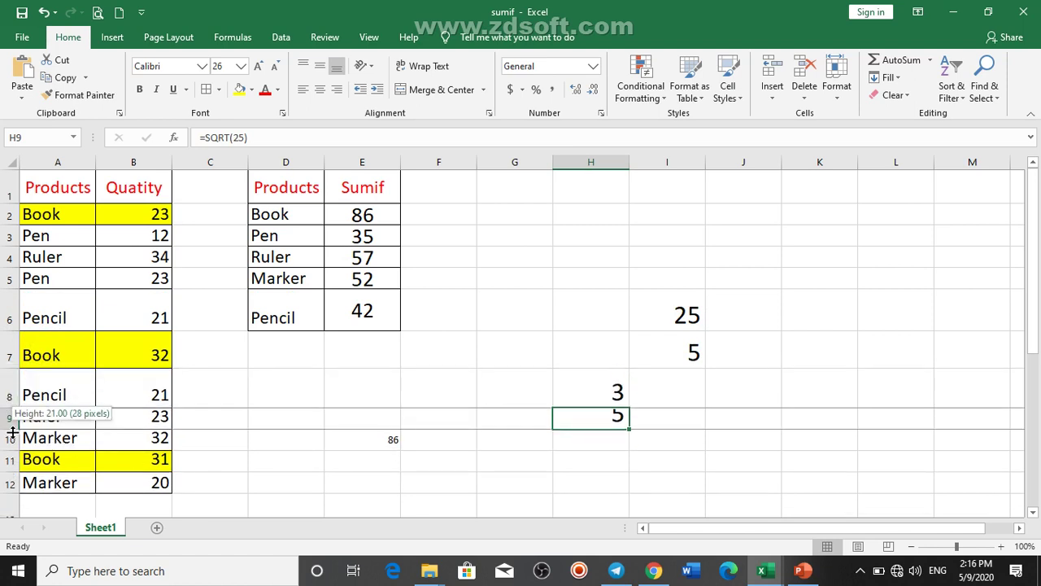
{"action": "left_click", "coordinate": [691, 416]}
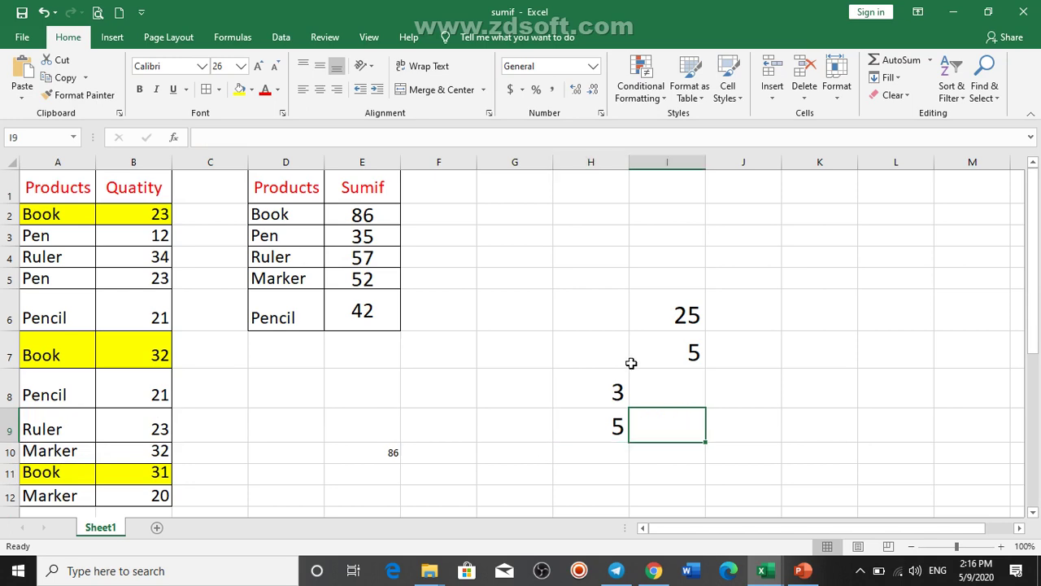
{"action": "left_click", "coordinate": [688, 402]}
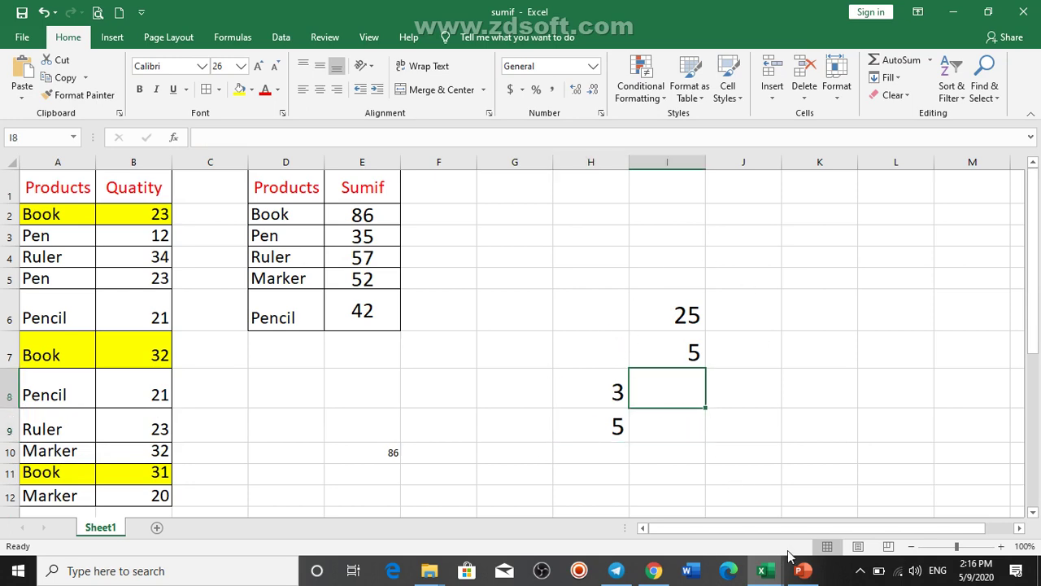
{"action": "left_click", "coordinate": [799, 575]}
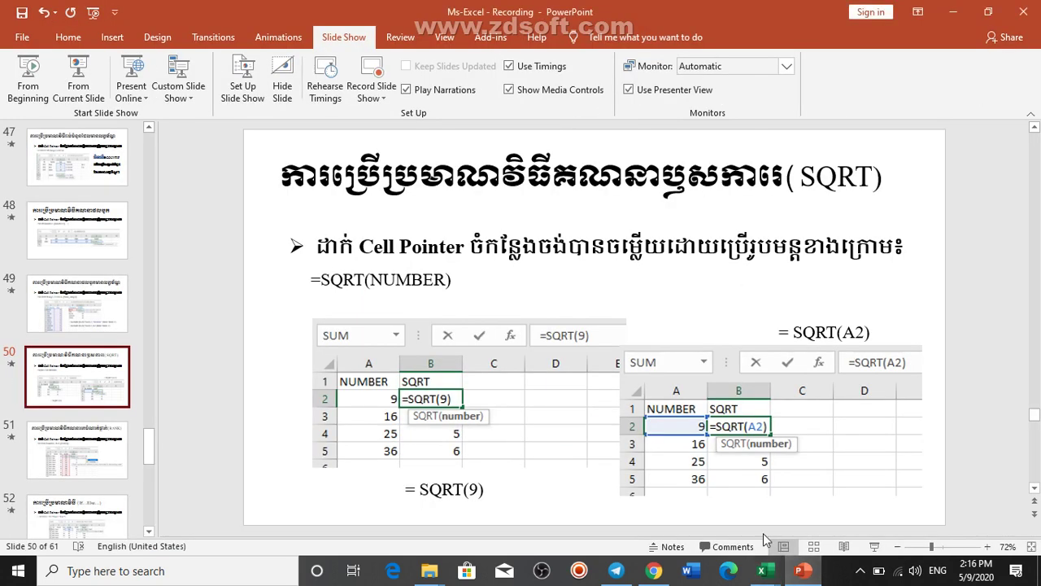
Advance to slide 51 on RANK, then switch to the 8NGS-B1 score workbook in Excel
{"action": "scroll", "coordinate": [937, 222], "scroll_direction": "down", "scroll_amount": 1}
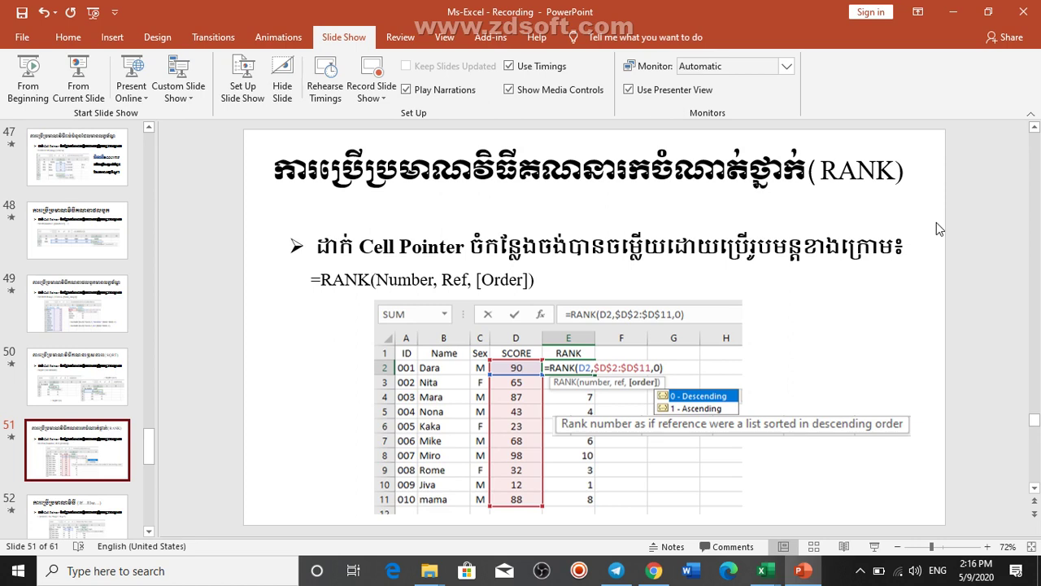
{"action": "mouse_move", "coordinate": [764, 570]}
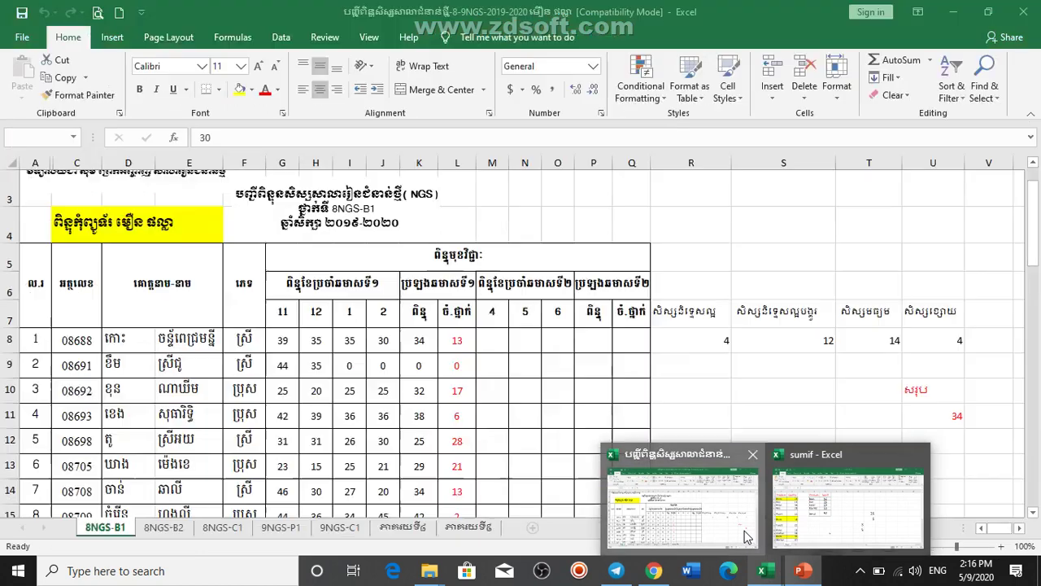
{"action": "left_click", "coordinate": [745, 537]}
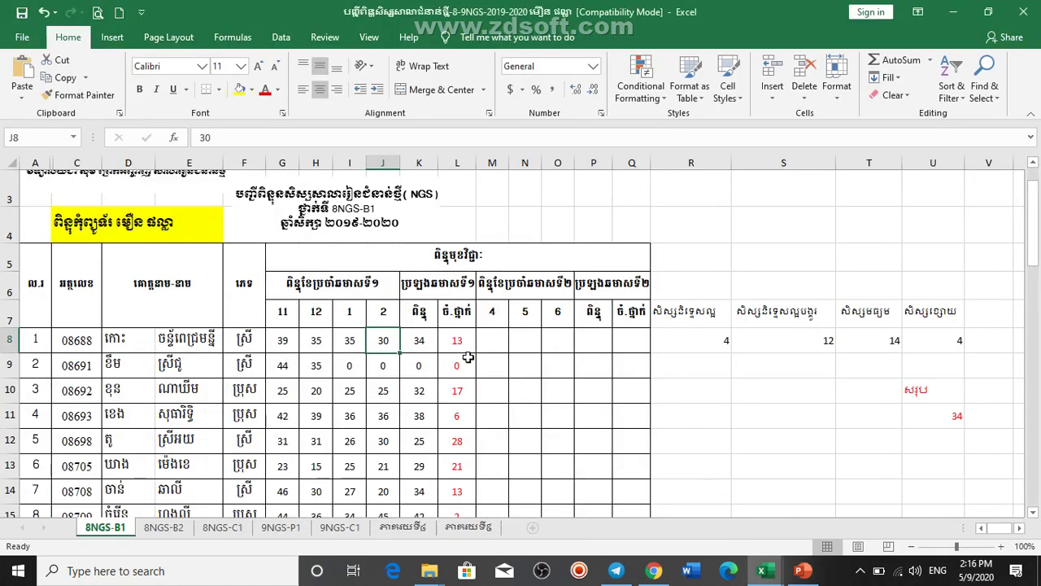
Enter =SUM(G8:L8) in M8, giving 186, and fill it down column M to row 41
{"action": "scroll", "coordinate": [485, 355], "scroll_direction": "down", "scroll_amount": 1}
{"action": "left_click", "coordinate": [491, 238]}
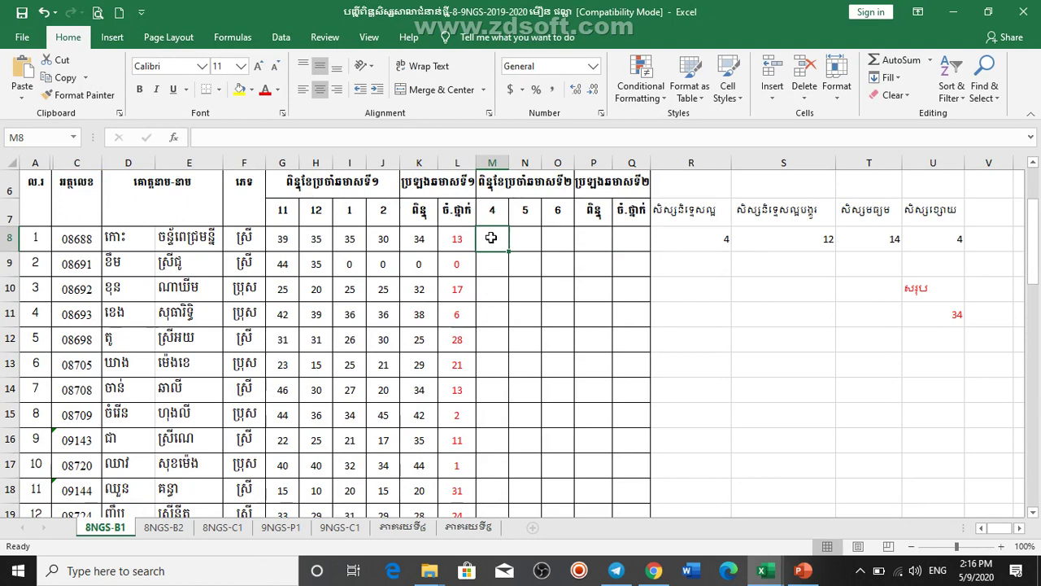
{"action": "type", "text": "="}
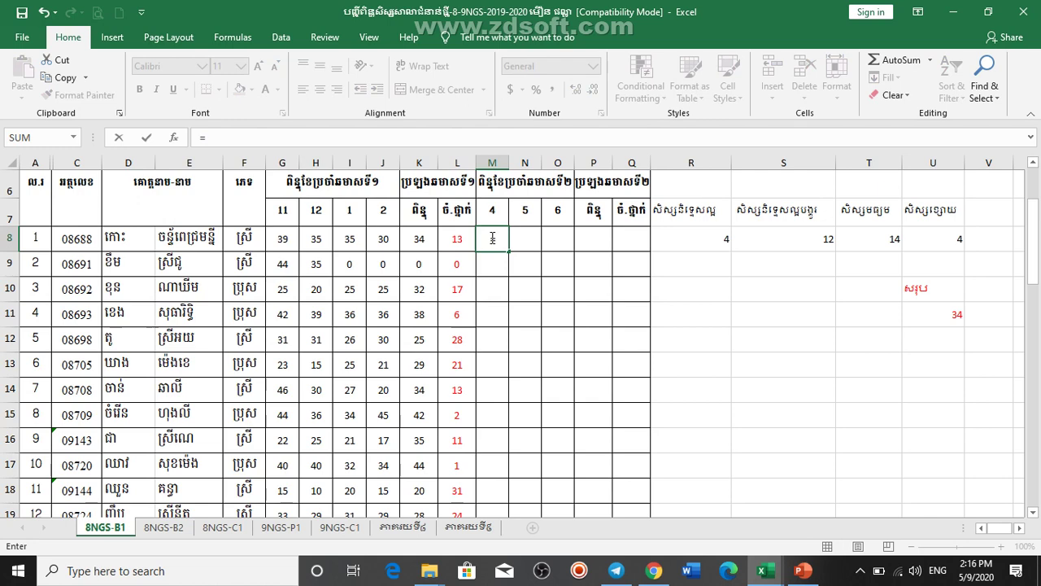
{"action": "type", "text": "sum"}
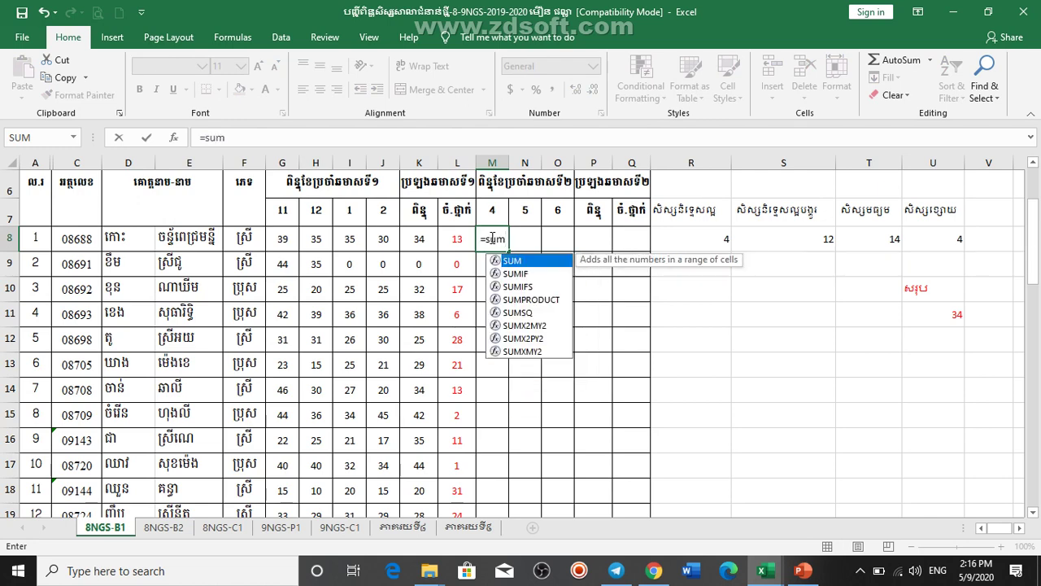
{"action": "type", "text": "("}
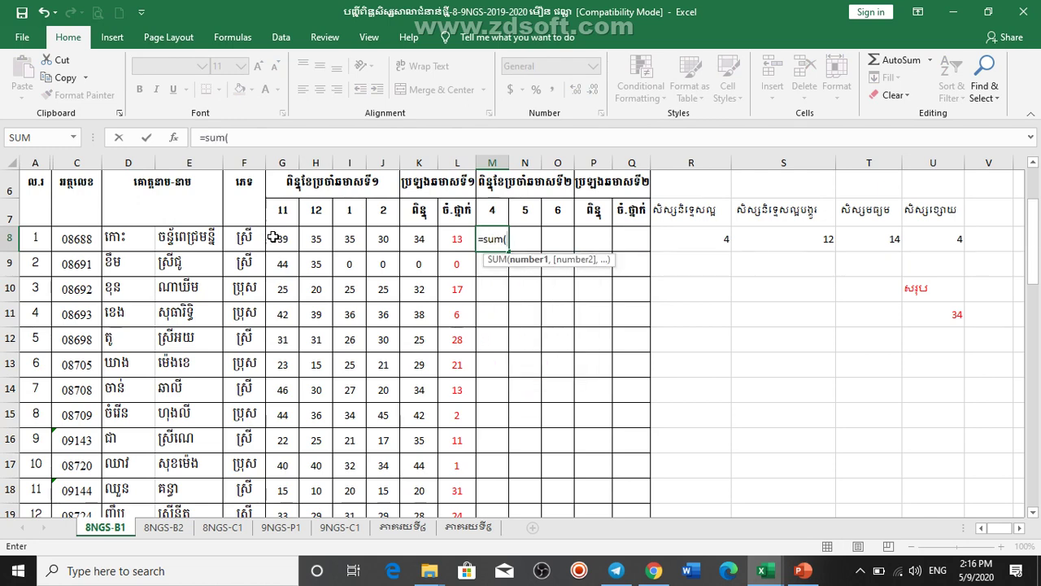
{"action": "left_click_drag", "start_coordinate": [276, 238], "coordinate": [419, 247]}
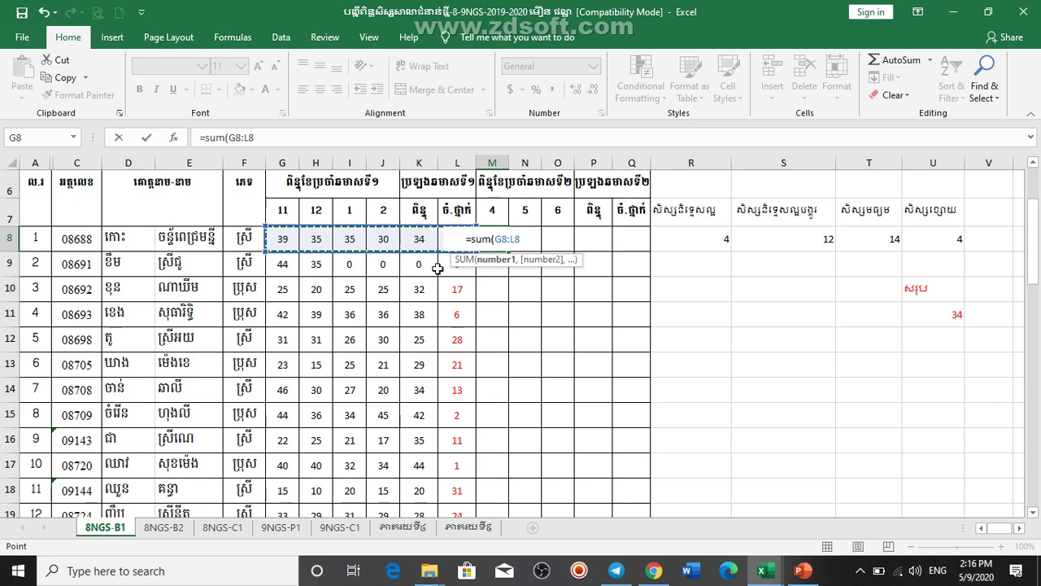
{"action": "key", "text": "Return"}
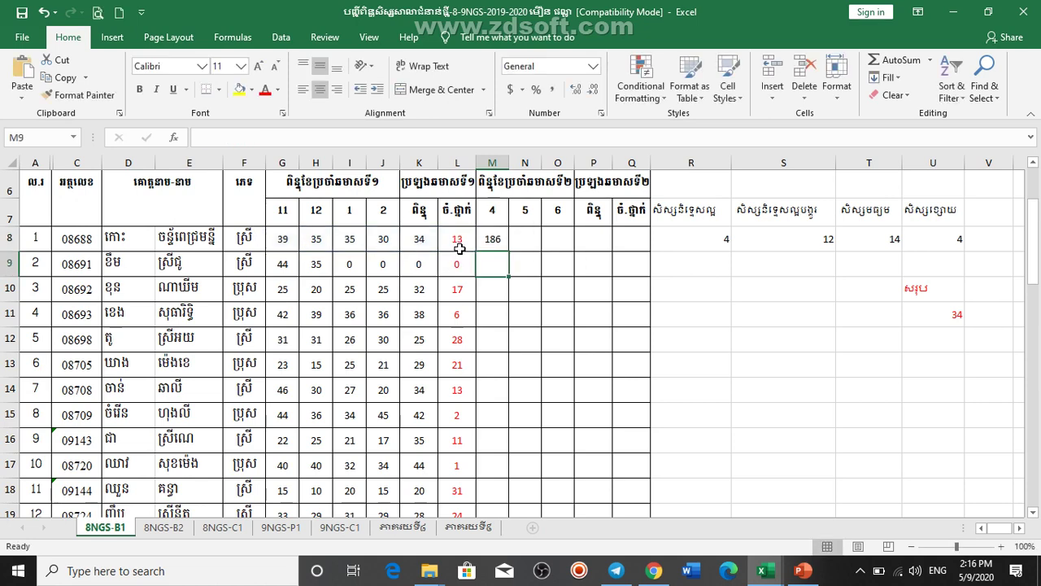
{"action": "left_click", "coordinate": [485, 242]}
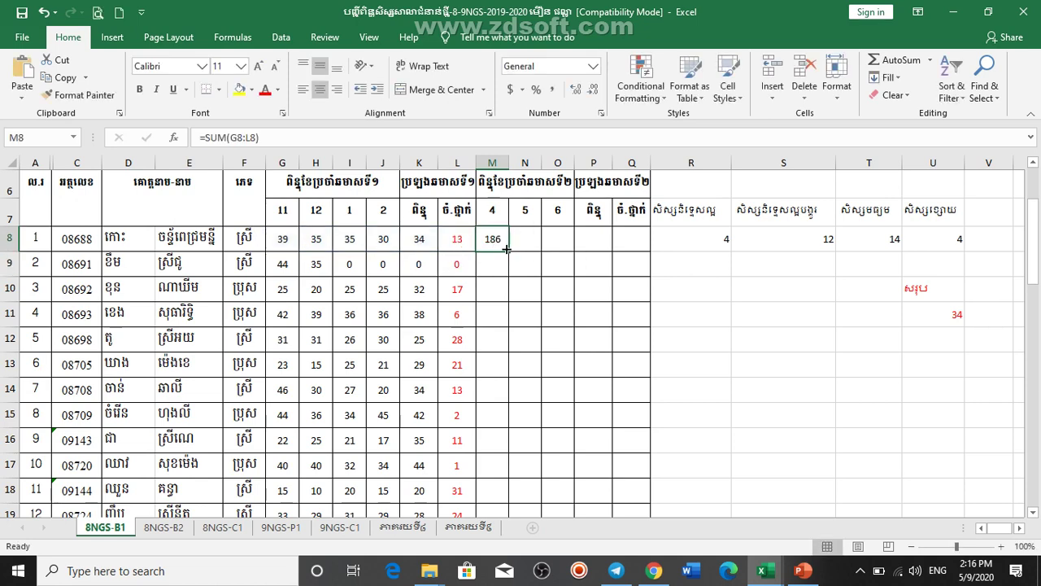
{"action": "left_click_drag", "start_coordinate": [507, 249], "coordinate": [497, 492]}
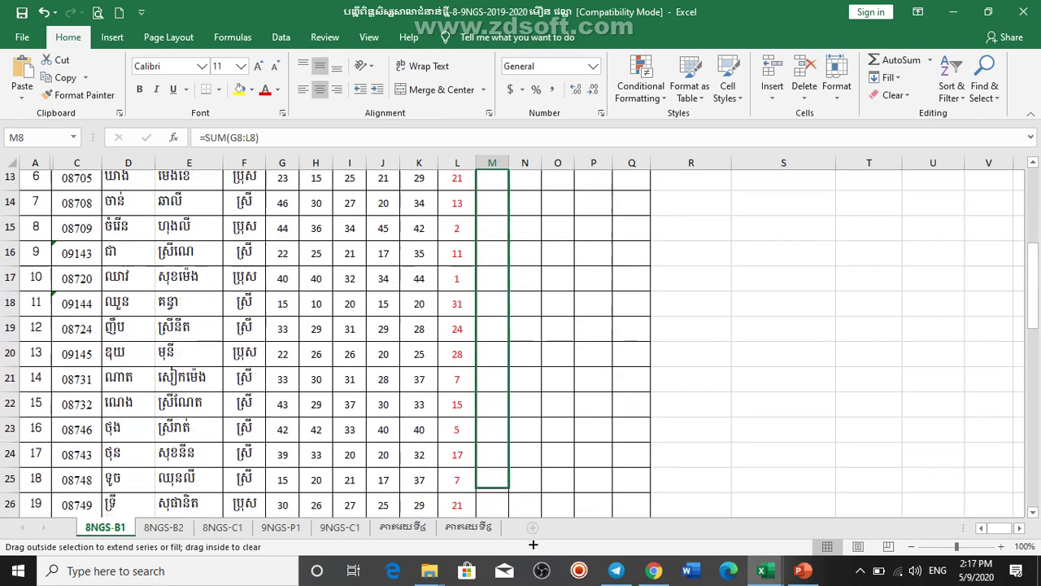
{"action": "left_click_drag", "start_coordinate": [535, 528], "coordinate": [499, 415]}
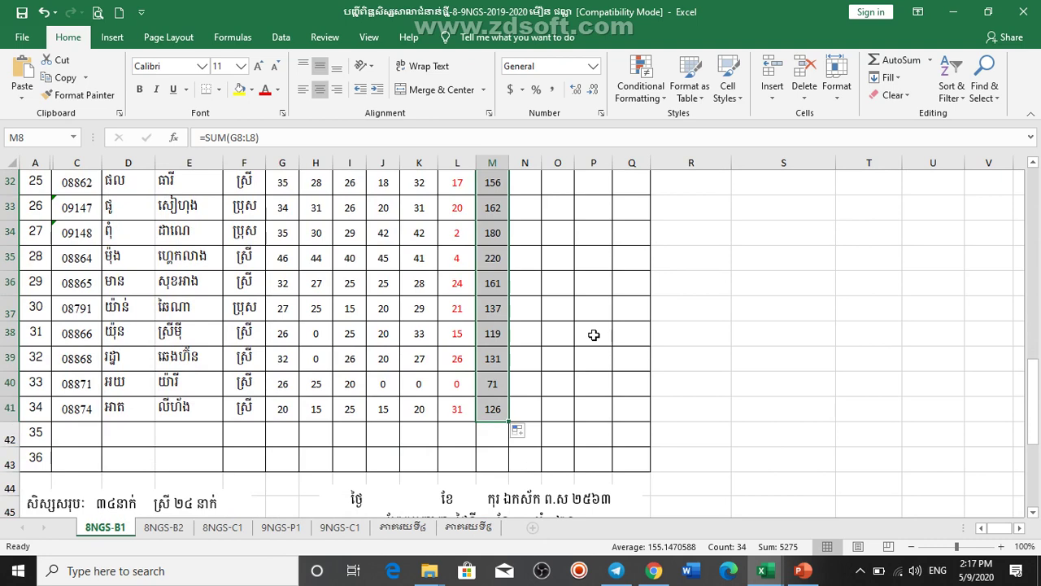
{"action": "scroll", "coordinate": [594, 334], "scroll_direction": "up", "scroll_amount": 6}
{"action": "scroll", "coordinate": [594, 335], "scroll_direction": "up", "scroll_amount": 5}
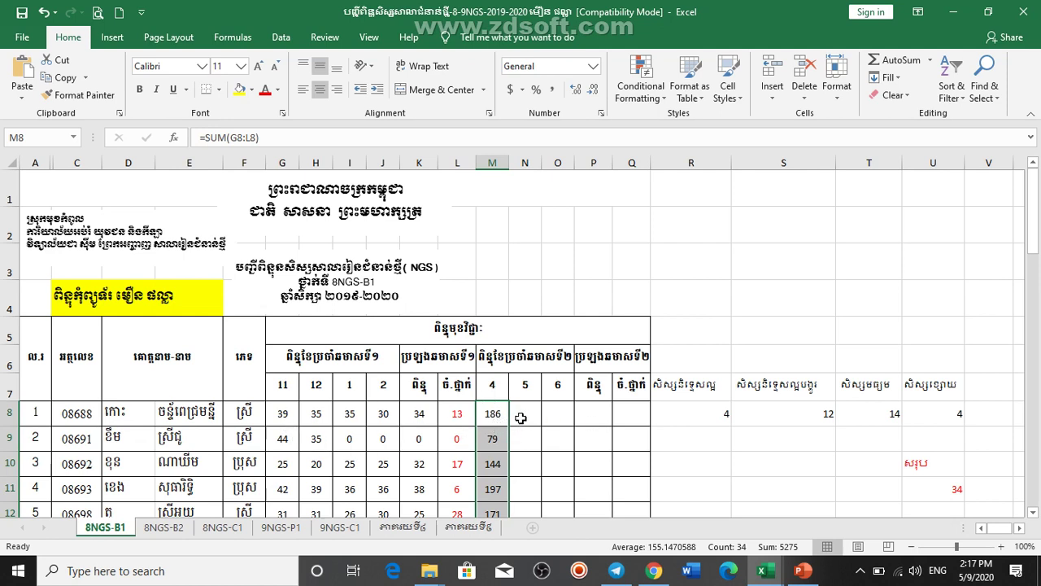
Left-align N8 and start a trial sum there adding G8, H8, I8 and J8
{"action": "left_click", "coordinate": [521, 419]}
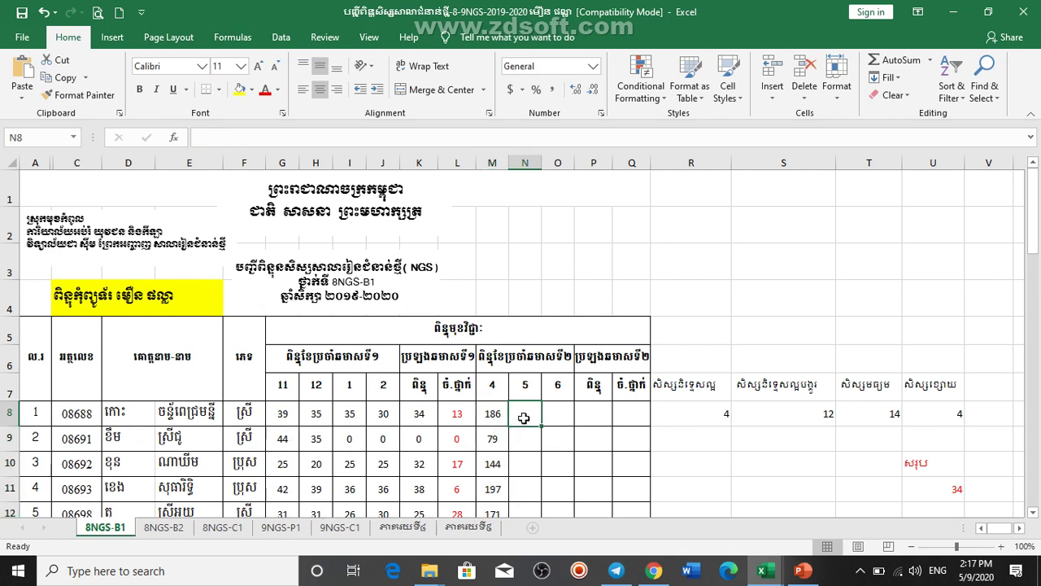
{"action": "left_click", "coordinate": [302, 88]}
{"action": "type", "text": "="}
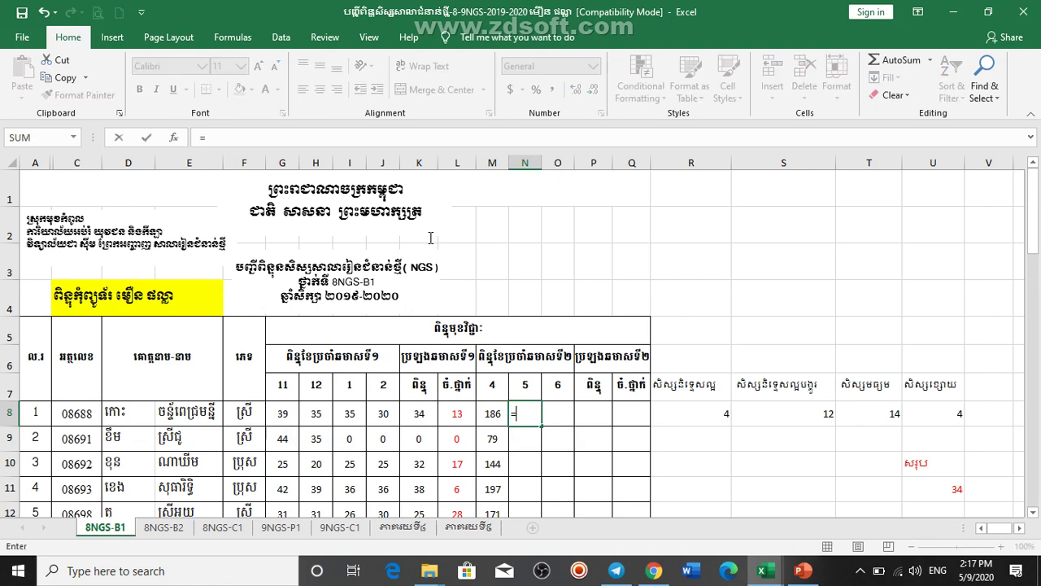
{"action": "left_click", "coordinate": [284, 414]}
{"action": "type", "text": "+"}
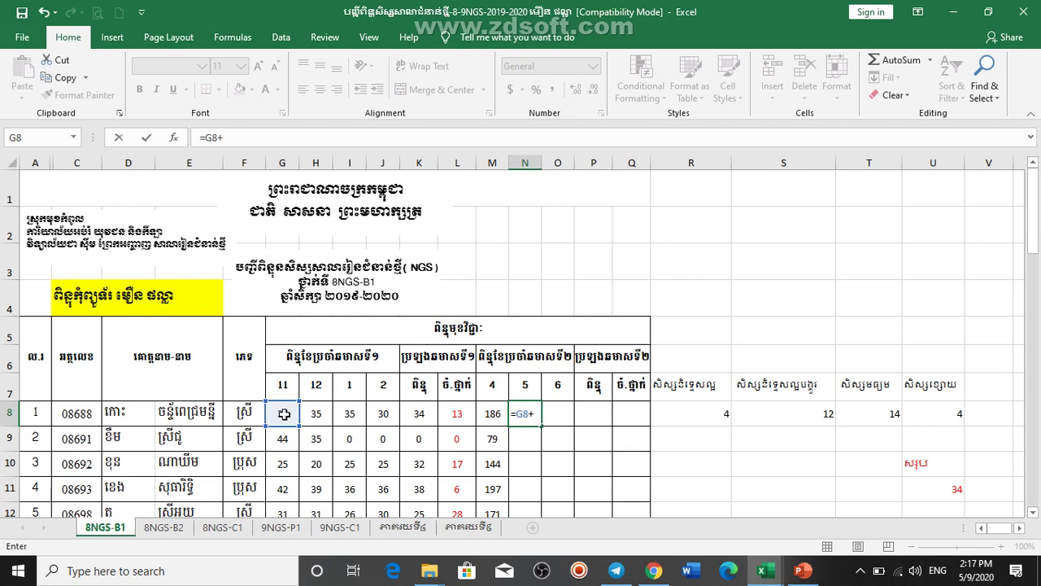
{"action": "left_click", "coordinate": [323, 412]}
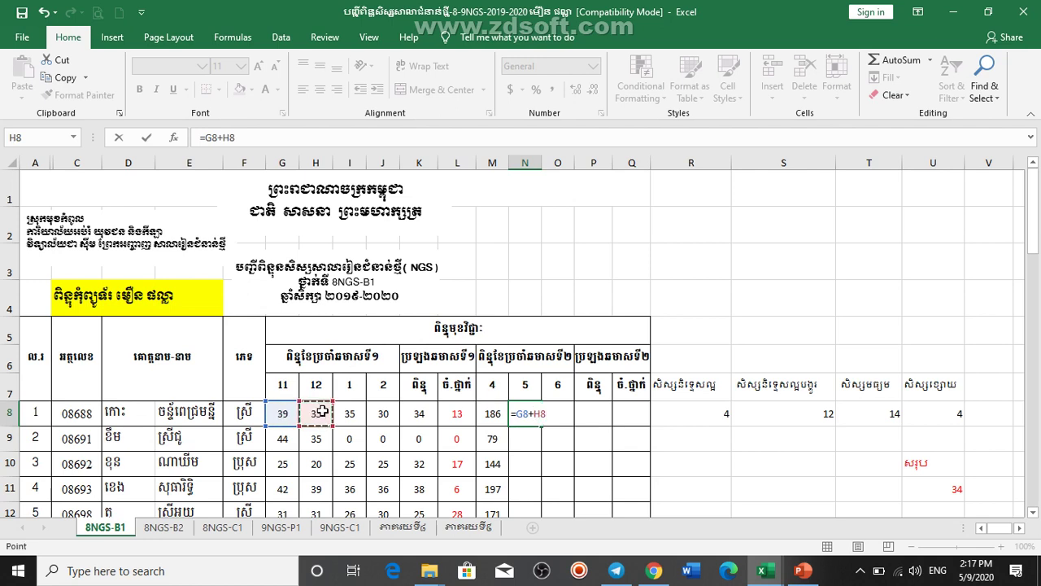
{"action": "type", "text": "+"}
{"action": "left_click", "coordinate": [352, 413]}
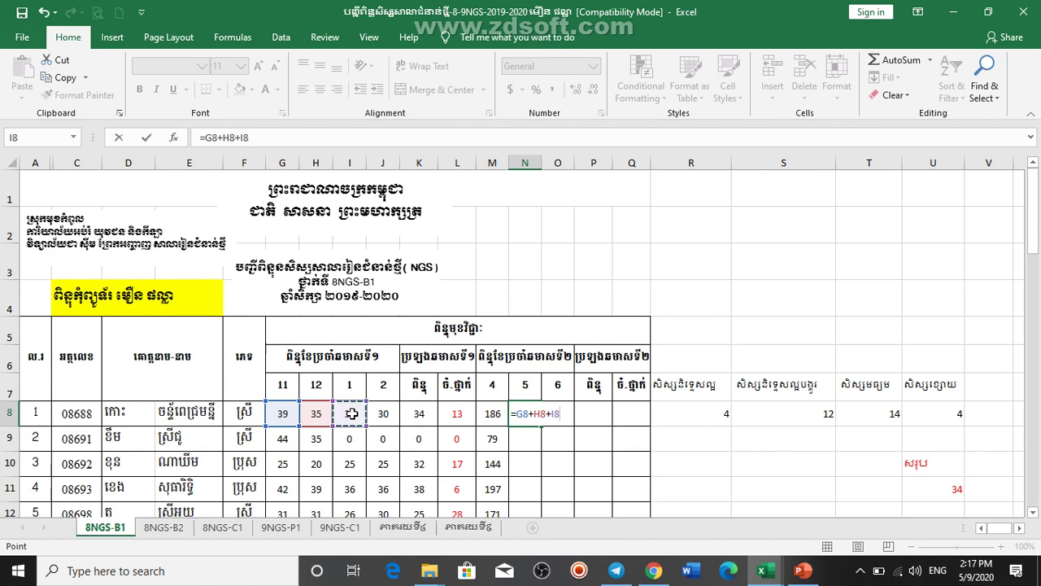
{"action": "type", "text": "+"}
{"action": "left_click", "coordinate": [381, 414]}
{"action": "type", "text": "+"}
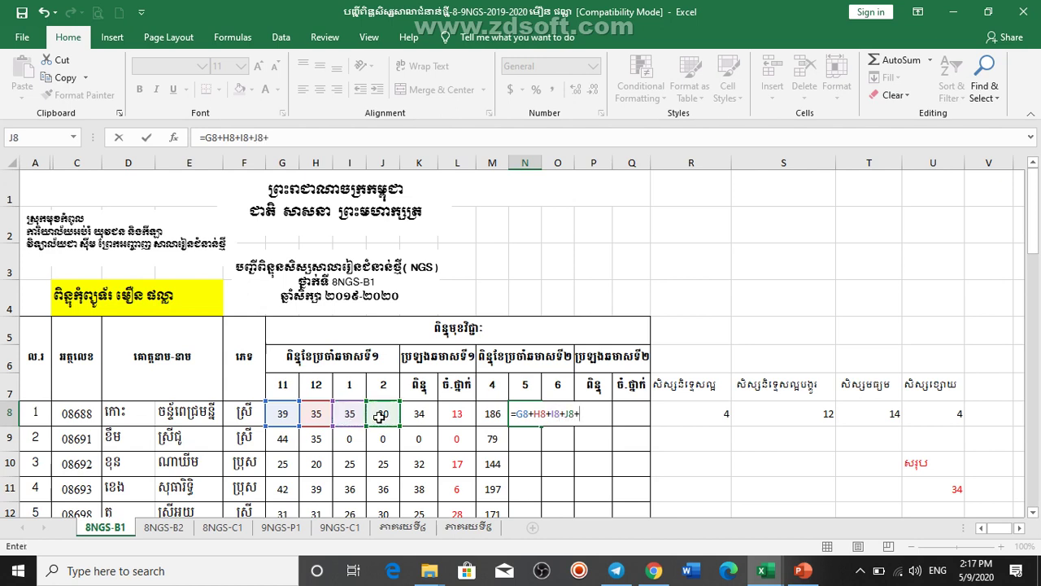
Finish the trial total with K8 and L8 (186), then delete it from N8
{"action": "left_click", "coordinate": [422, 416]}
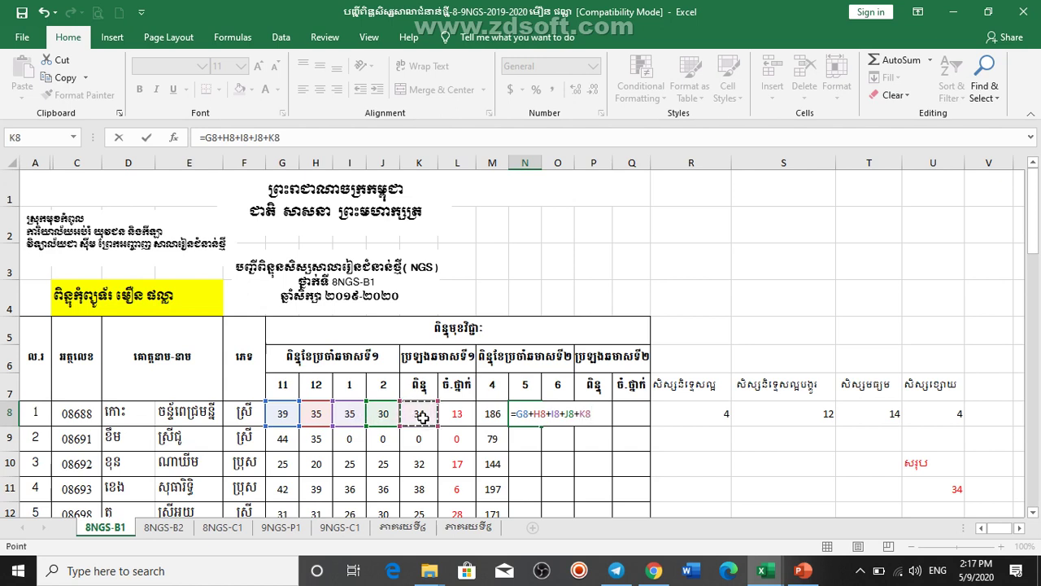
{"action": "type", "text": "_"}
{"action": "left_click", "coordinate": [460, 415]}
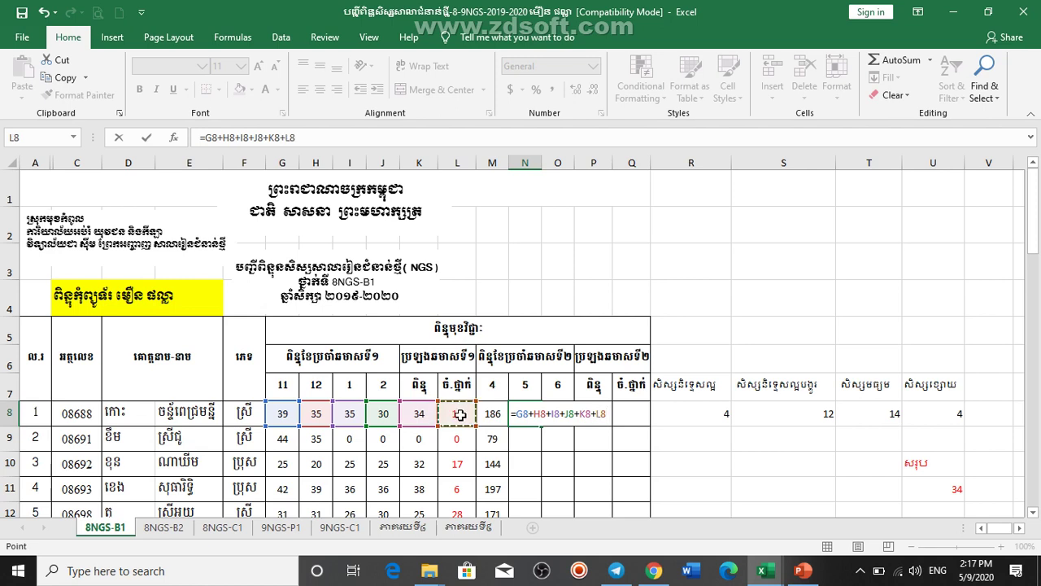
{"action": "key", "text": "Return"}
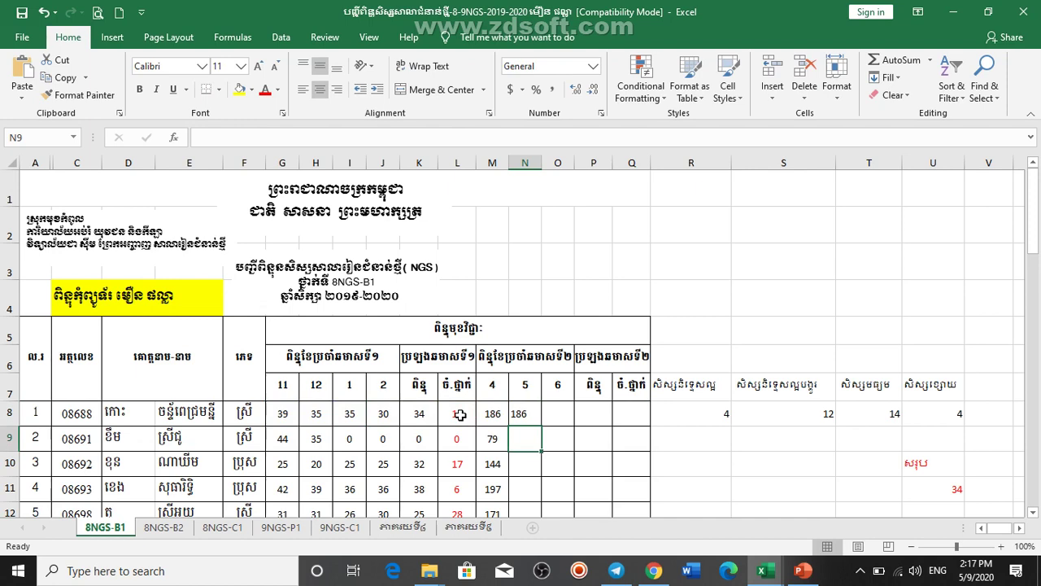
{"action": "left_click", "coordinate": [522, 417]}
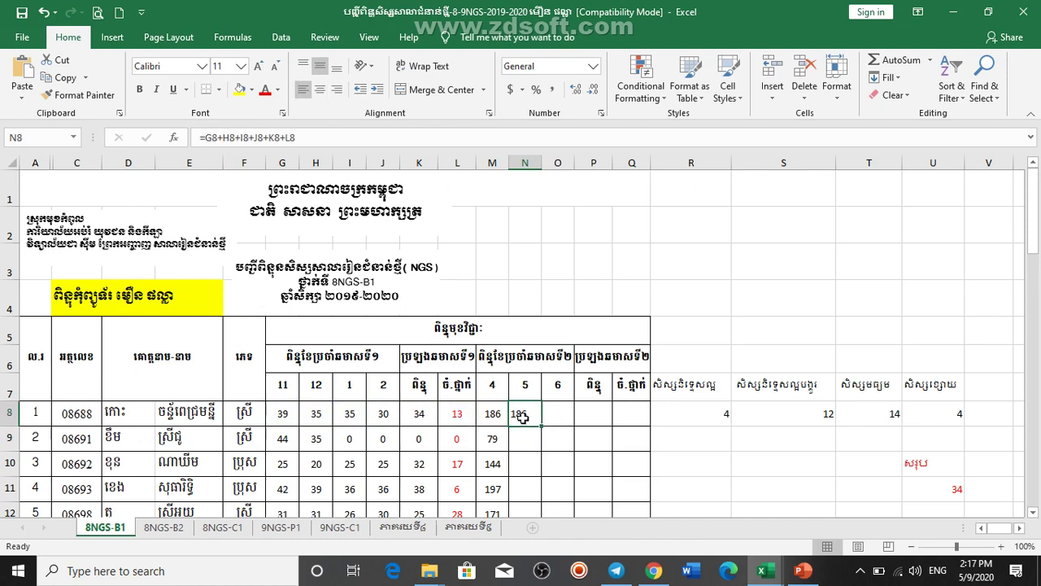
{"action": "key", "text": "BackSpace"}
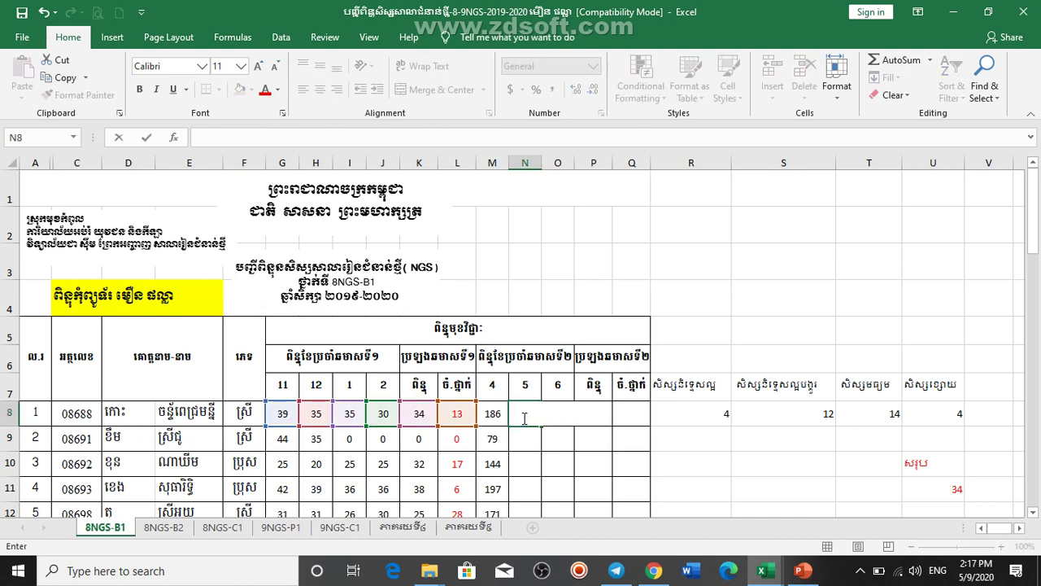
Enter =AVERAGE(G8:L8) in N8 and show it with two decimal places
{"action": "key", "text": "Return"}
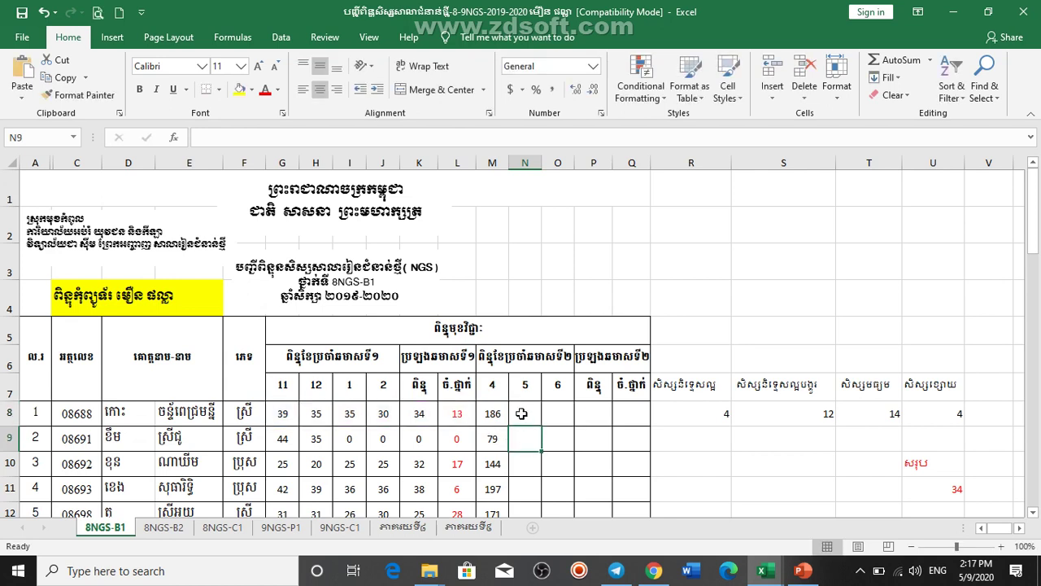
{"action": "left_click", "coordinate": [522, 415]}
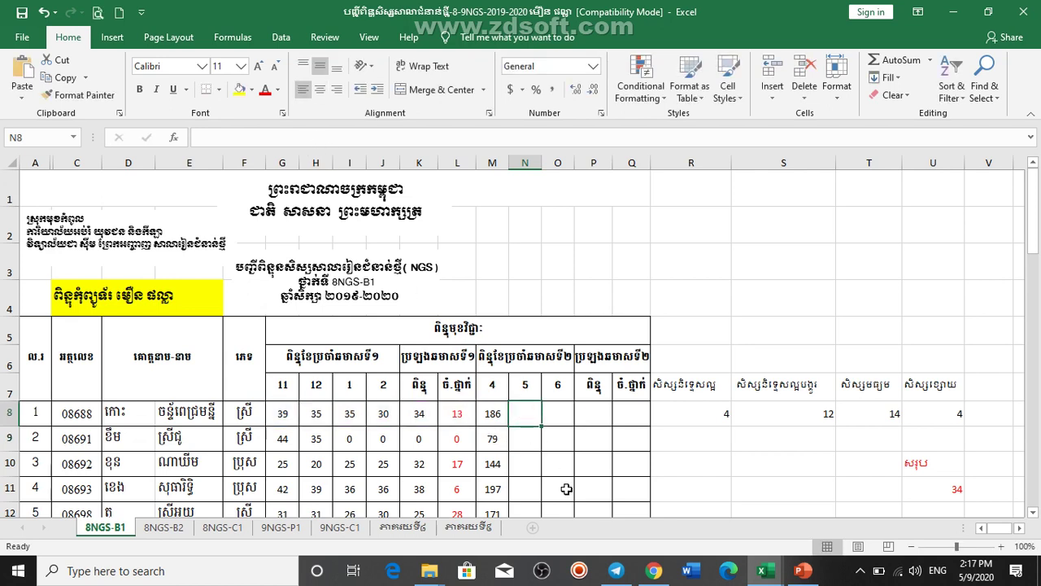
{"action": "type", "text": "=a"}
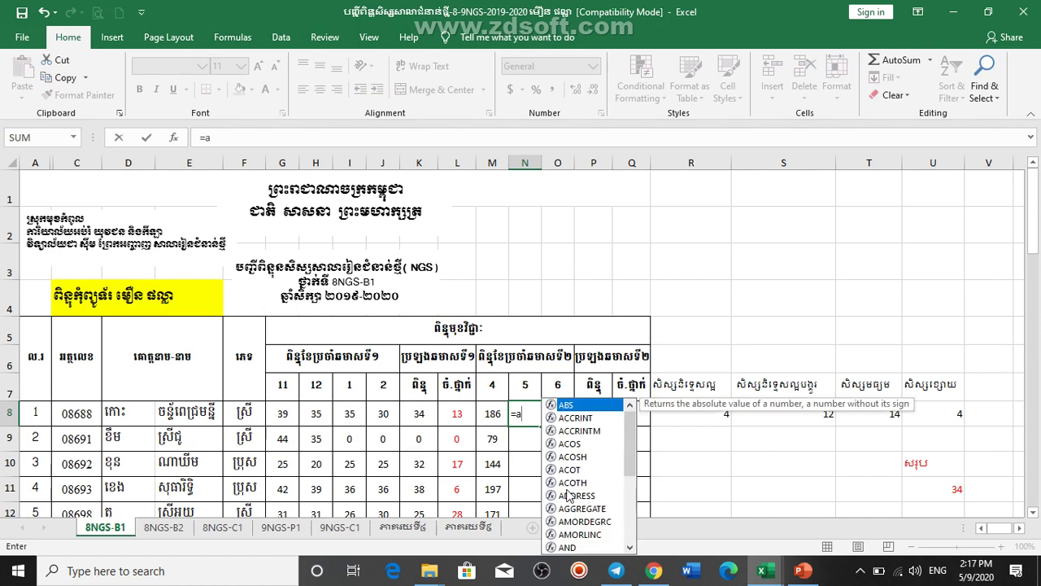
{"action": "type", "text": "verage"}
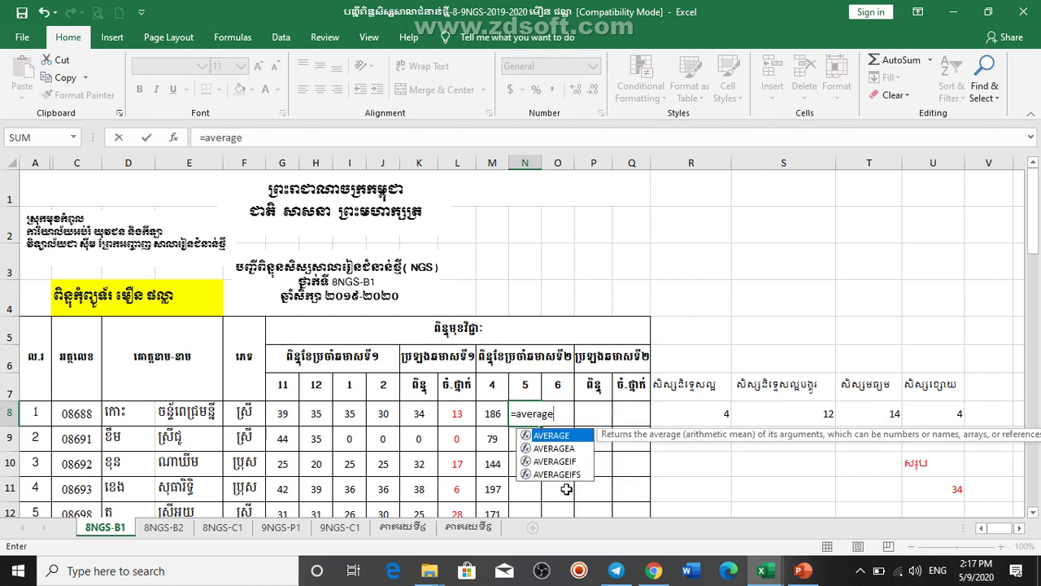
{"action": "type", "text": "("}
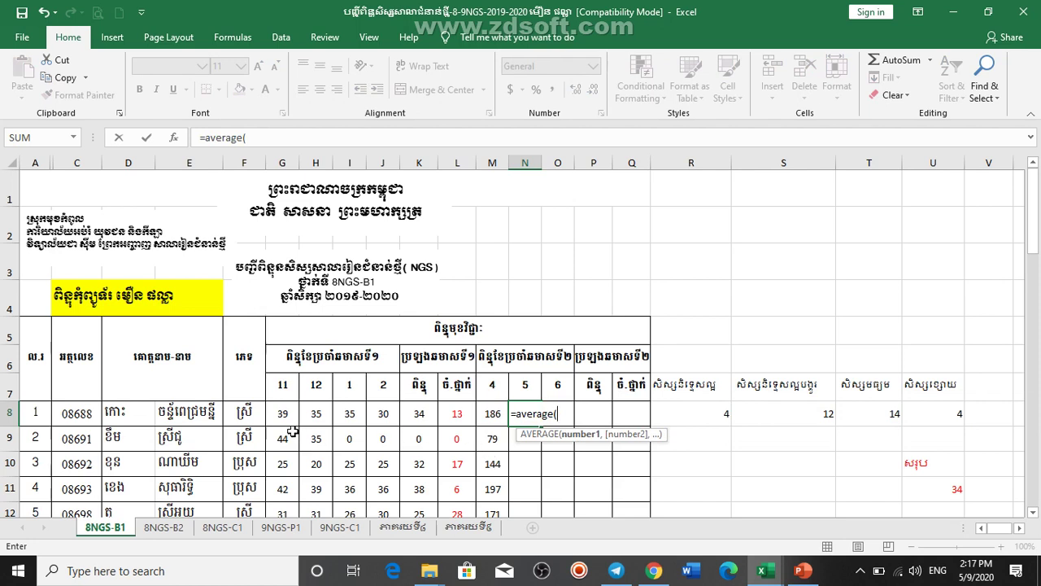
{"action": "left_click_drag", "start_coordinate": [283, 415], "coordinate": [472, 425]}
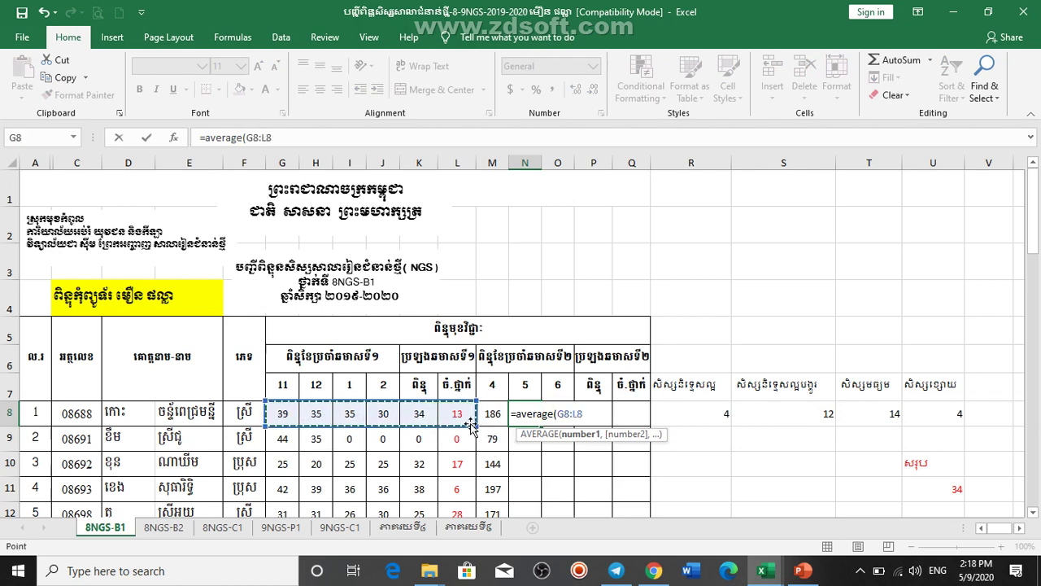
{"action": "key", "text": "Return"}
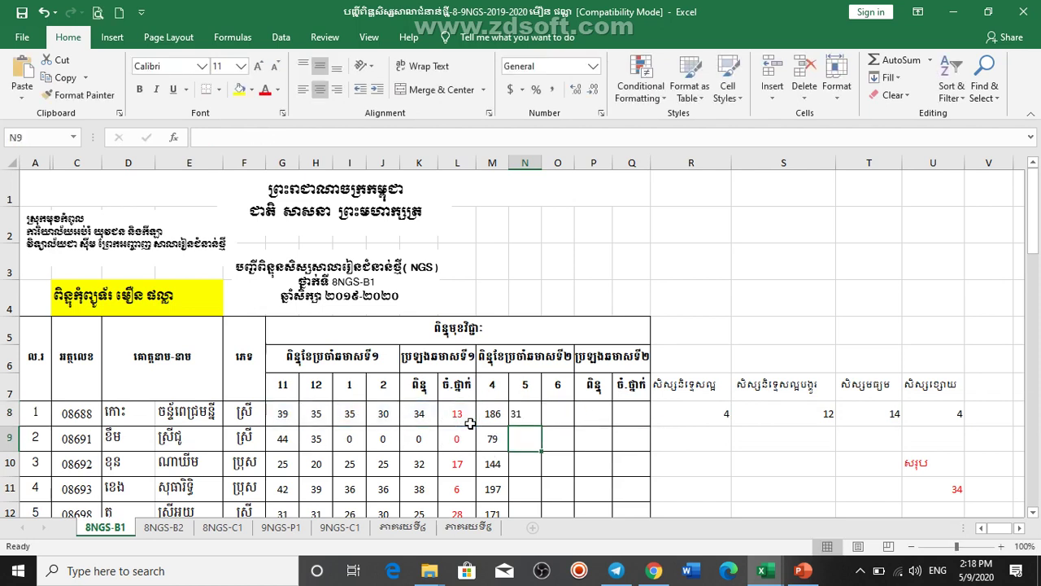
{"action": "left_click", "coordinate": [526, 415]}
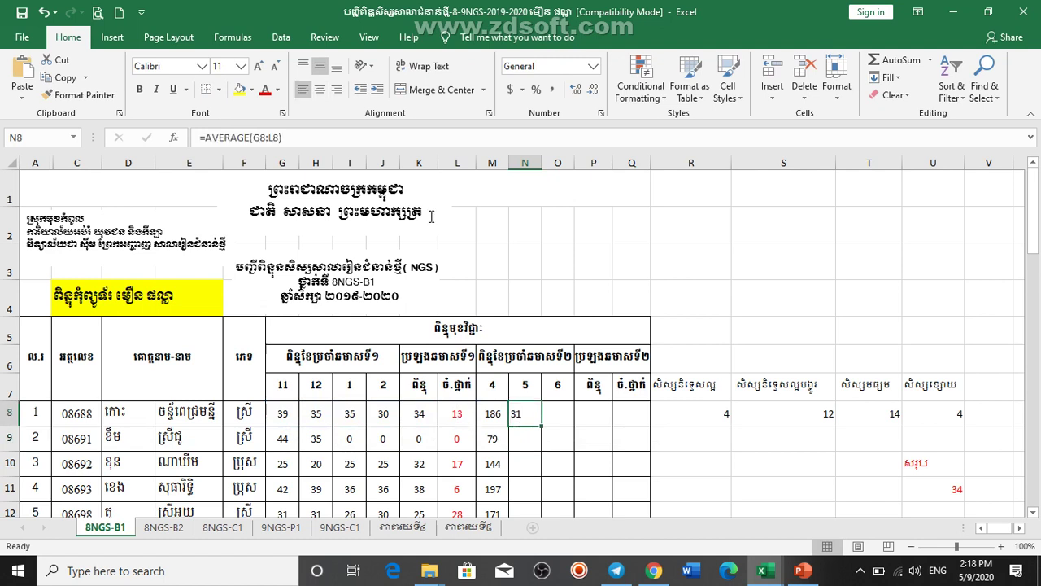
{"action": "left_click", "coordinate": [575, 90]}
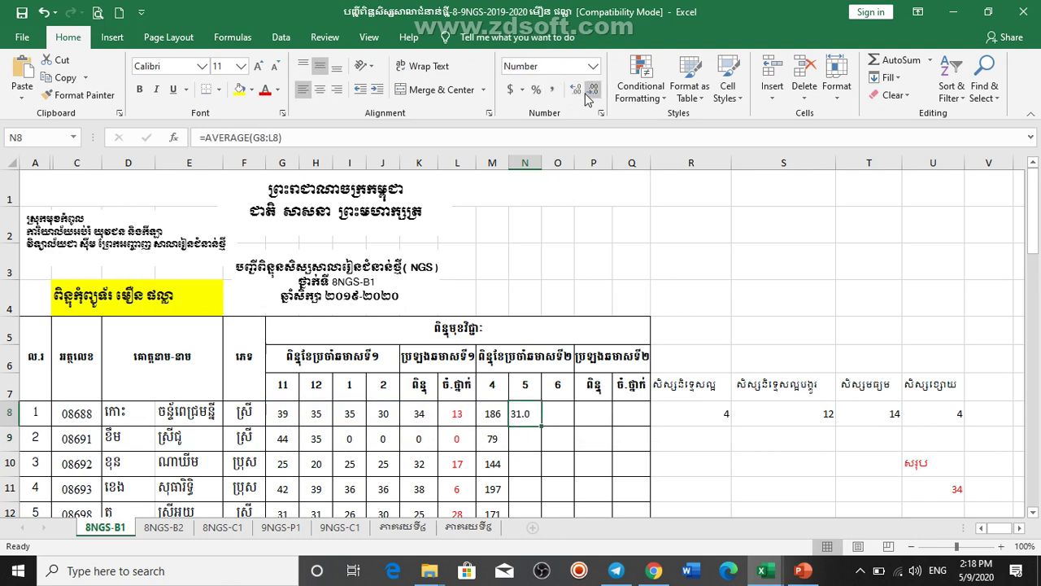
{"action": "left_click", "coordinate": [577, 89]}
Fill the average formula down column N through row 41
{"action": "left_click_drag", "start_coordinate": [541, 426], "coordinate": [540, 546]}
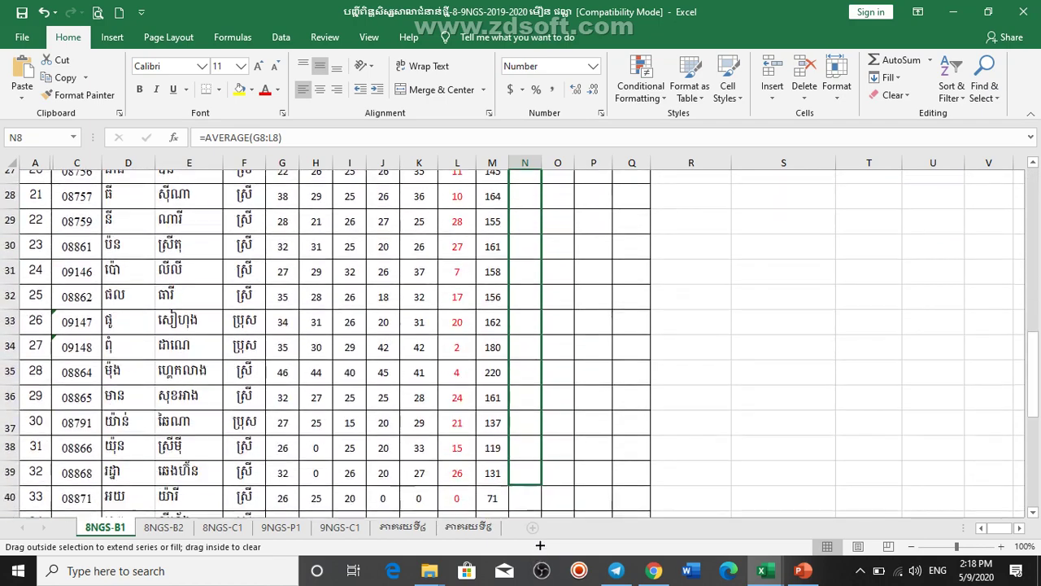
{"action": "left_click_drag", "start_coordinate": [539, 546], "coordinate": [539, 423]}
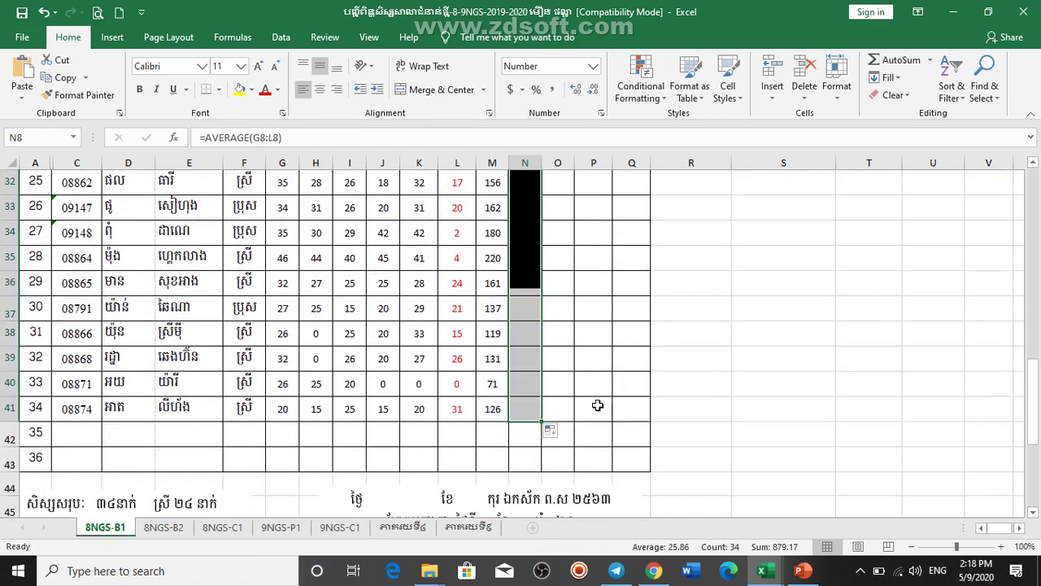
{"action": "scroll", "coordinate": [606, 391], "scroll_direction": "up", "scroll_amount": 6}
{"action": "scroll", "coordinate": [606, 391], "scroll_direction": "up", "scroll_amount": 4}
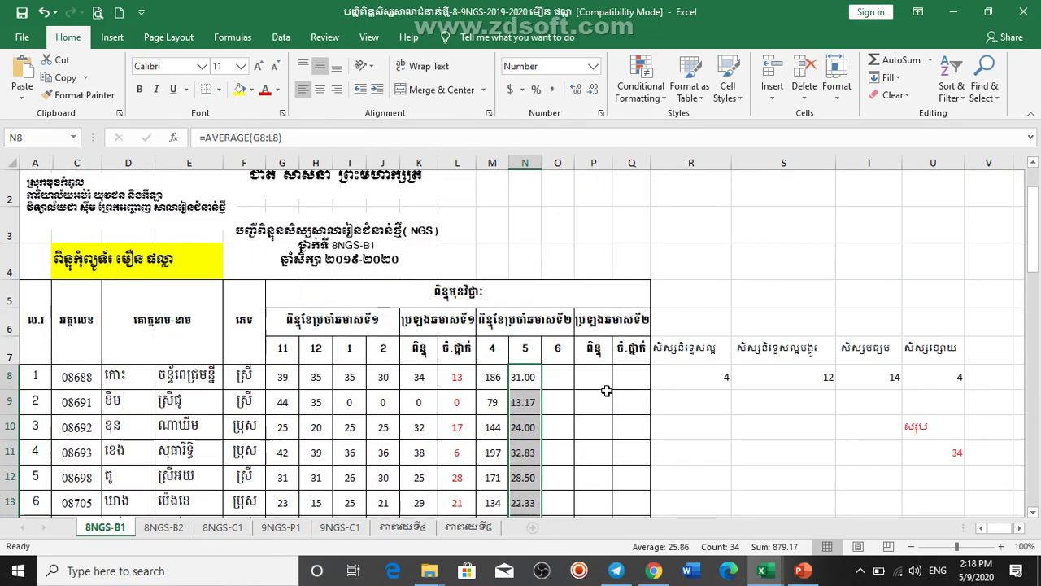
{"action": "left_click", "coordinate": [523, 374]}
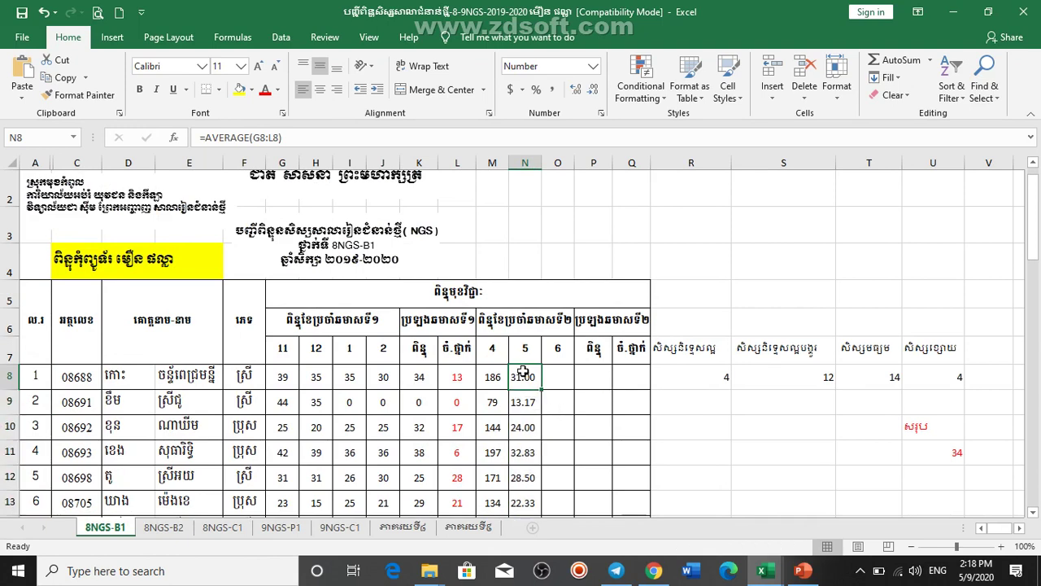
{"action": "left_click", "coordinate": [560, 383]}
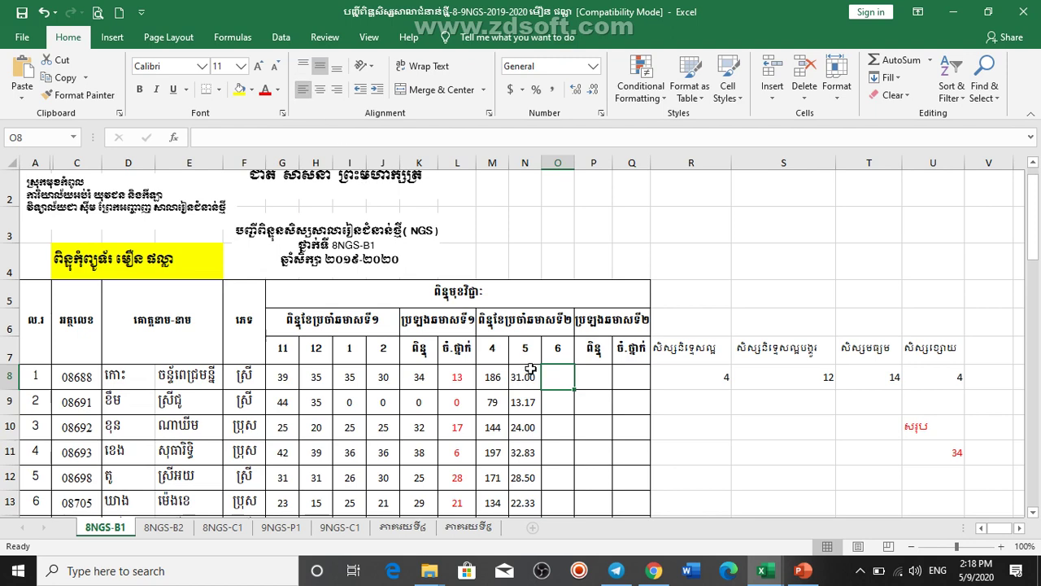
{"action": "type", "text": "="}
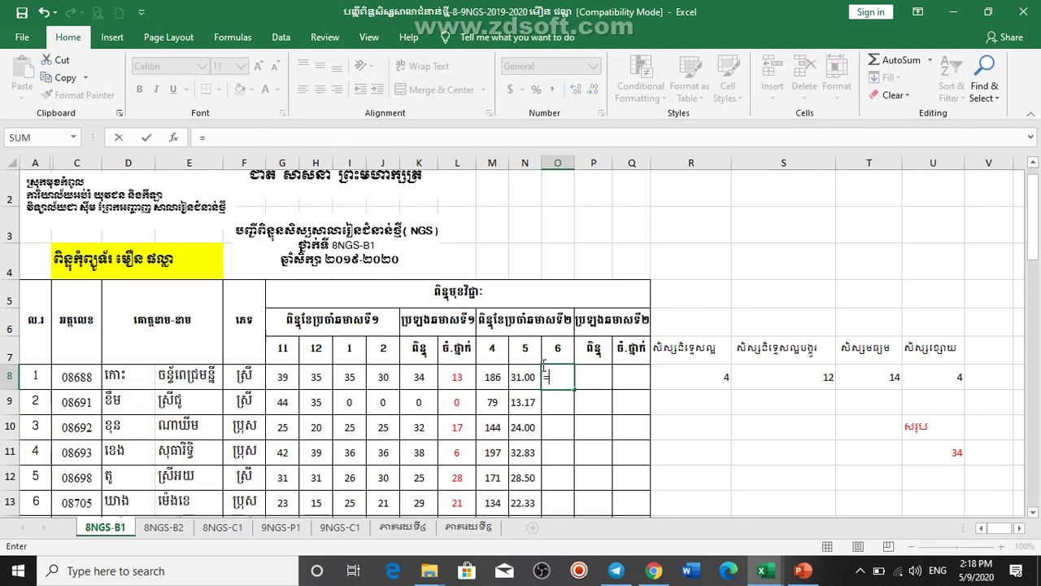
{"action": "type", "text": "rank"}
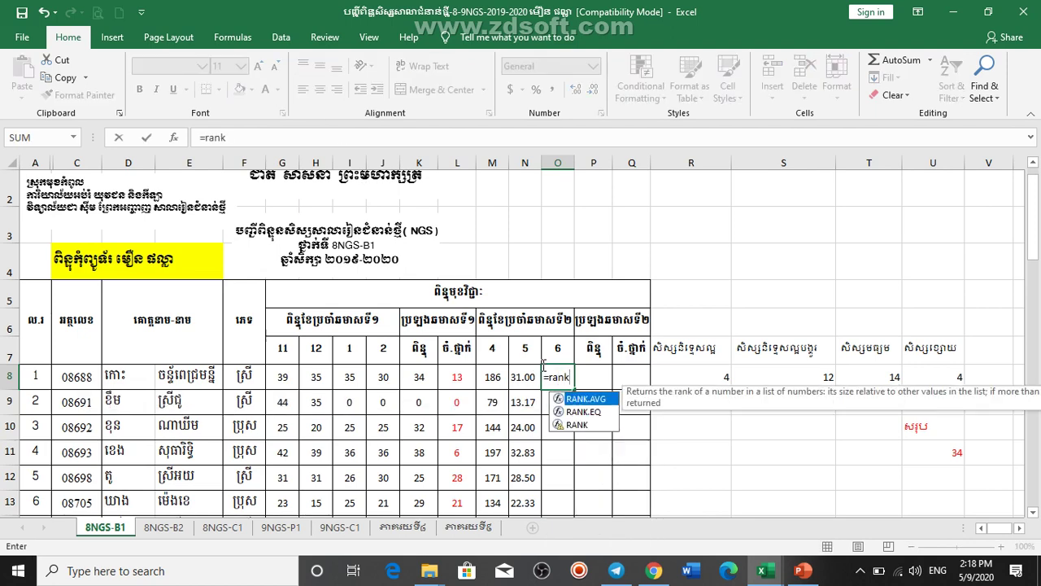
{"action": "type", "text": "("}
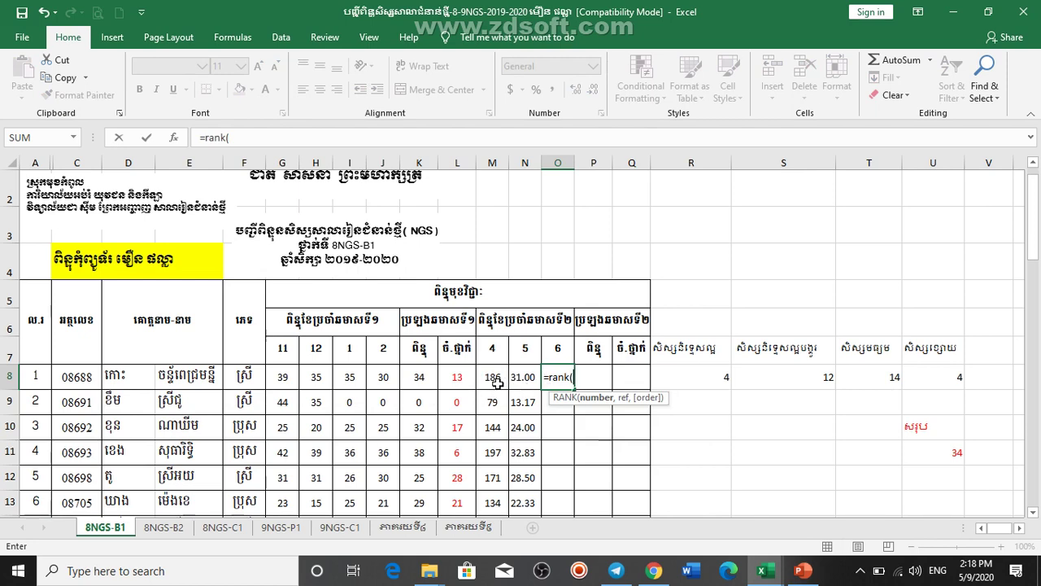
{"action": "left_click", "coordinate": [495, 381]}
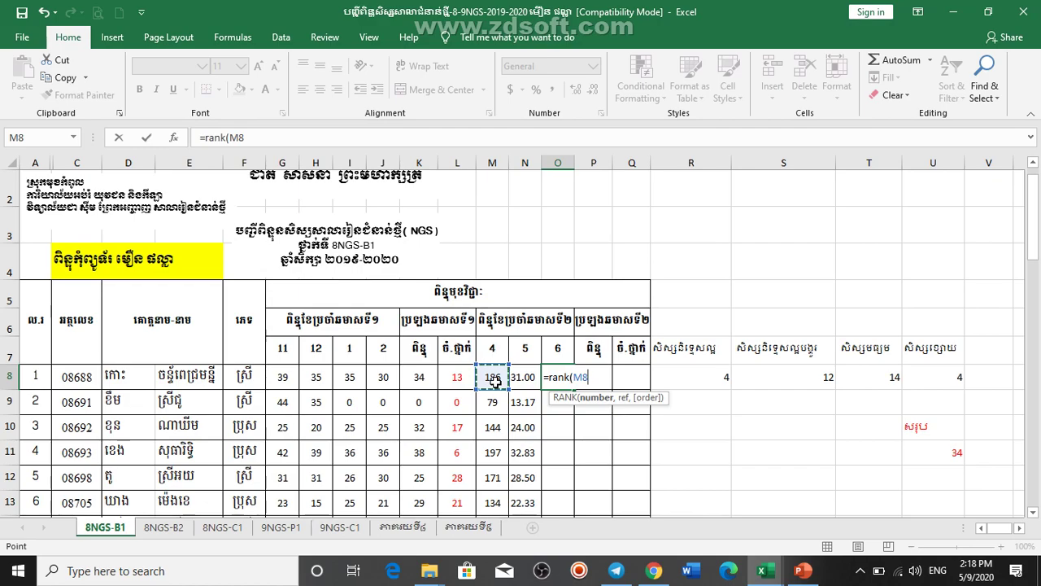
{"action": "type", "text": ","}
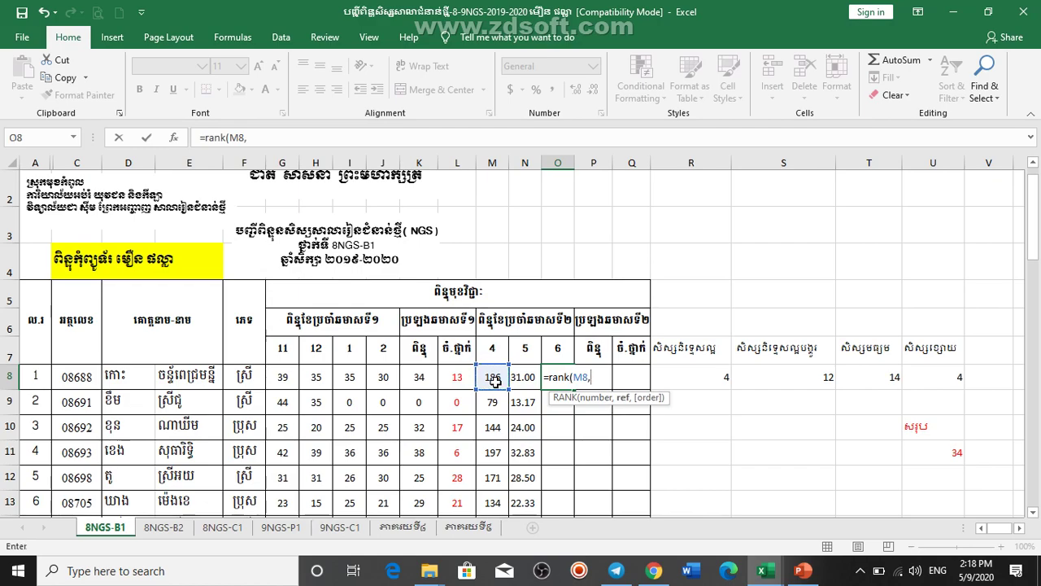
{"action": "left_click_drag", "start_coordinate": [495, 380], "coordinate": [506, 526]}
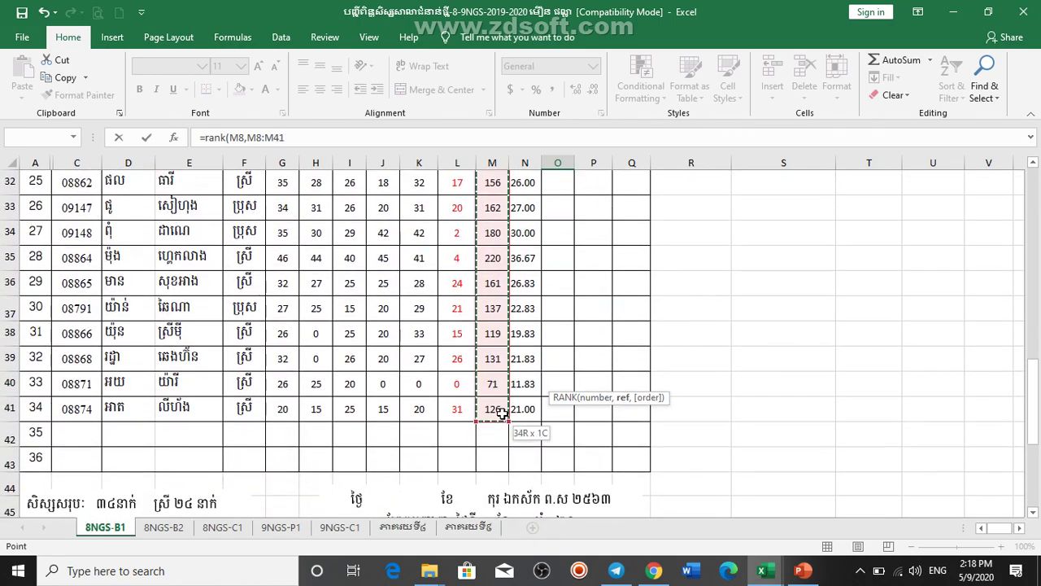
{"action": "left_click_drag", "start_coordinate": [506, 525], "coordinate": [525, 398]}
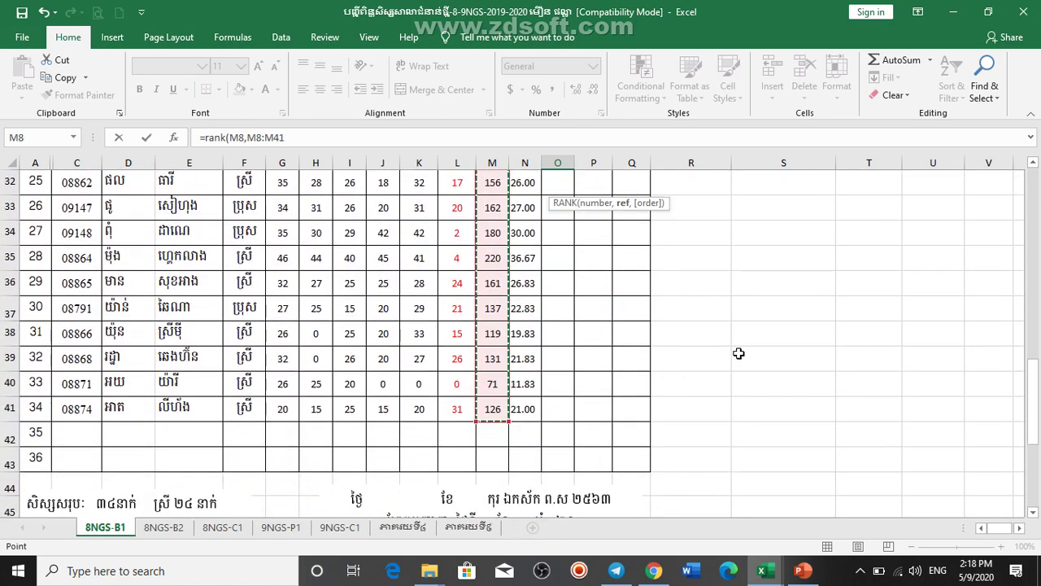
{"action": "key", "text": "F4"}
{"action": "key", "text": "Return"}
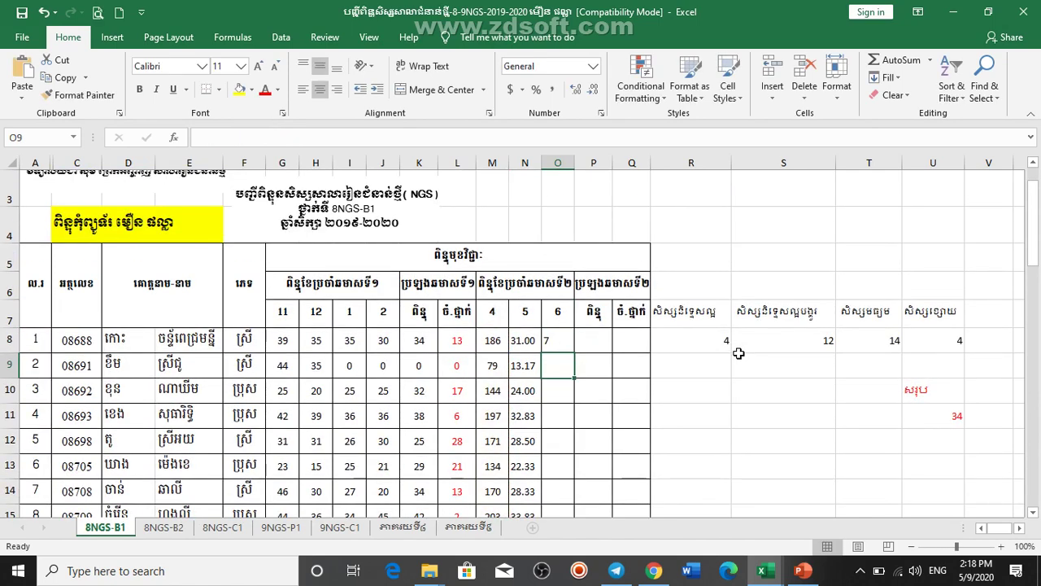
{"action": "left_click", "coordinate": [552, 342]}
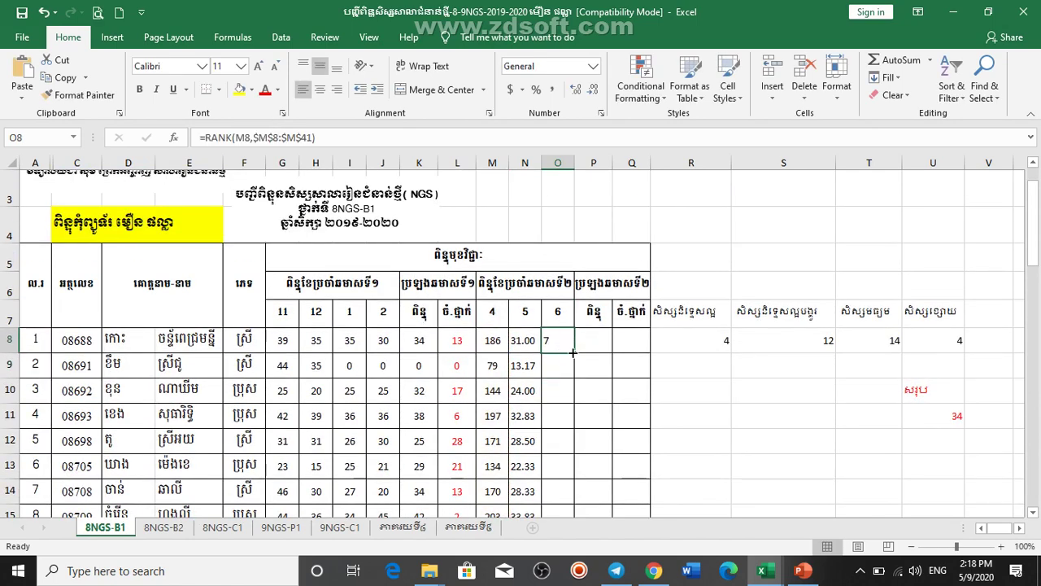
{"action": "mouse_move", "coordinate": [574, 352]}
{"action": "left_mouse_down"}
{"action": "mouse_move", "coordinate": [581, 400]}
{"action": "mouse_move", "coordinate": [558, 419]}
{"action": "left_mouse_up"}
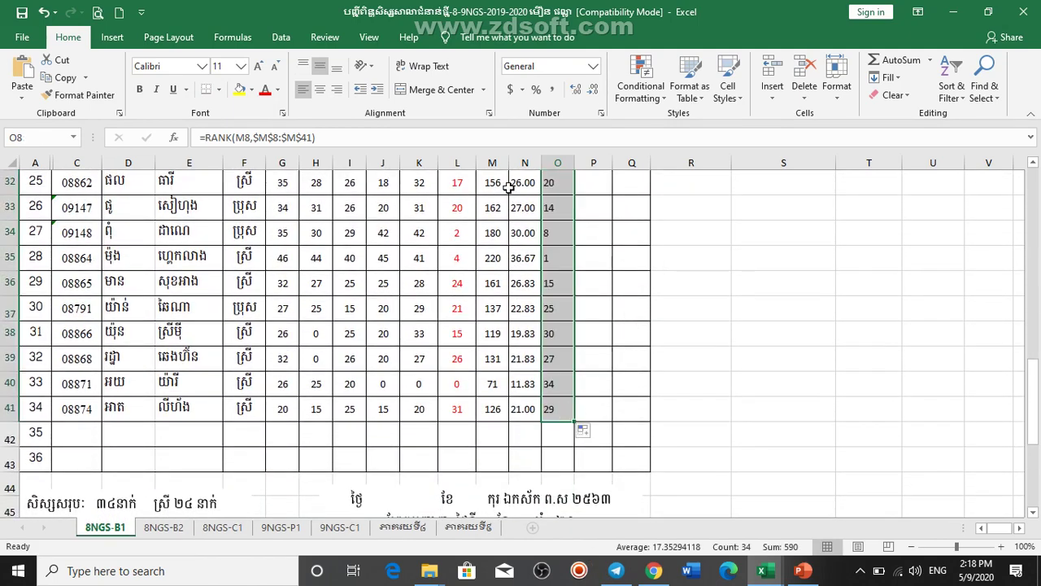
{"action": "scroll", "coordinate": [499, 244], "scroll_direction": "up", "scroll_amount": 5}
{"action": "scroll", "coordinate": [499, 244], "scroll_direction": "up", "scroll_amount": 5}
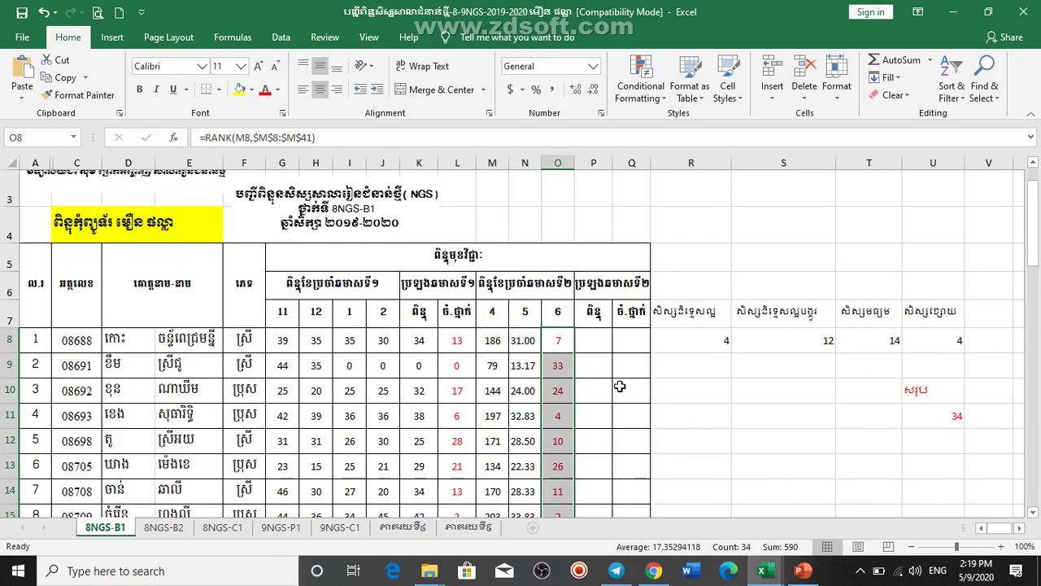
{"action": "scroll", "coordinate": [613, 381], "scroll_direction": "down", "scroll_amount": 2}
{"action": "scroll", "coordinate": [614, 382], "scroll_direction": "down", "scroll_amount": 1}
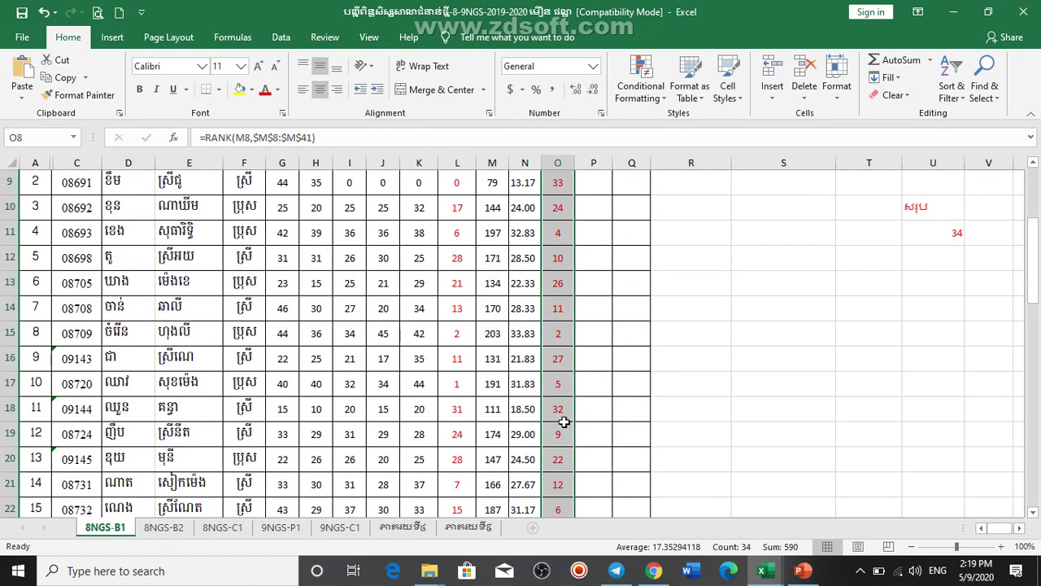
{"action": "left_click", "coordinate": [559, 387]}
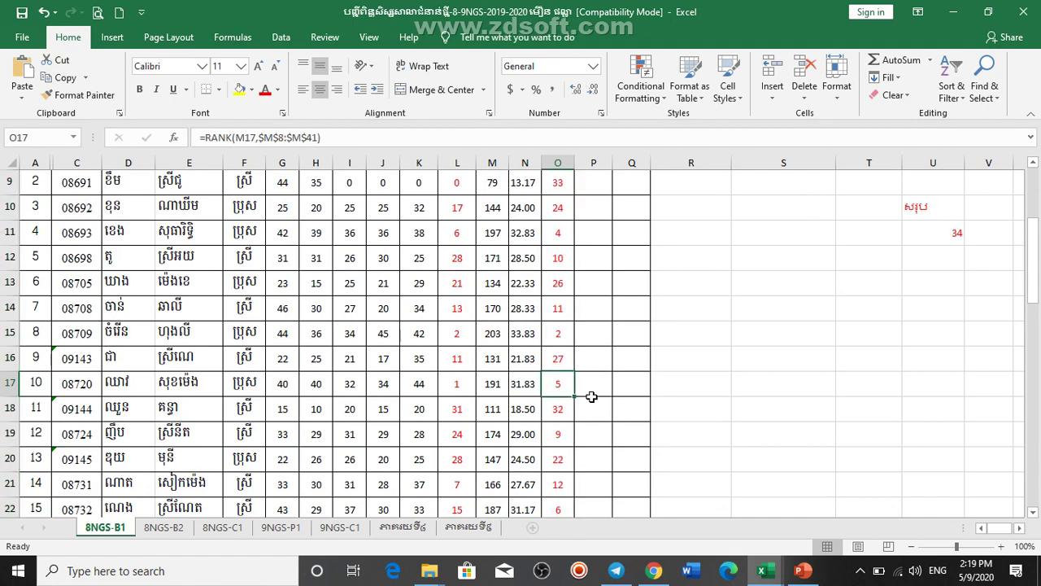
{"action": "scroll", "coordinate": [591, 396], "scroll_direction": "down", "scroll_amount": 2}
{"action": "scroll", "coordinate": [591, 397], "scroll_direction": "down", "scroll_amount": 1}
{"action": "scroll", "coordinate": [592, 396], "scroll_direction": "down", "scroll_amount": 2}
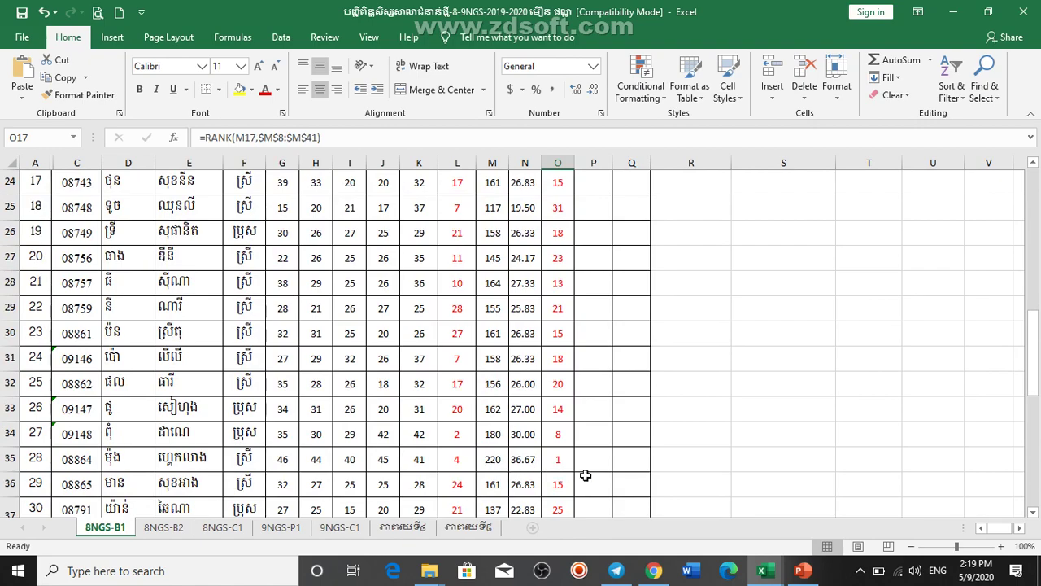
{"action": "scroll", "coordinate": [572, 472], "scroll_direction": "down", "scroll_amount": 2}
{"action": "scroll", "coordinate": [562, 471], "scroll_direction": "down", "scroll_amount": 1}
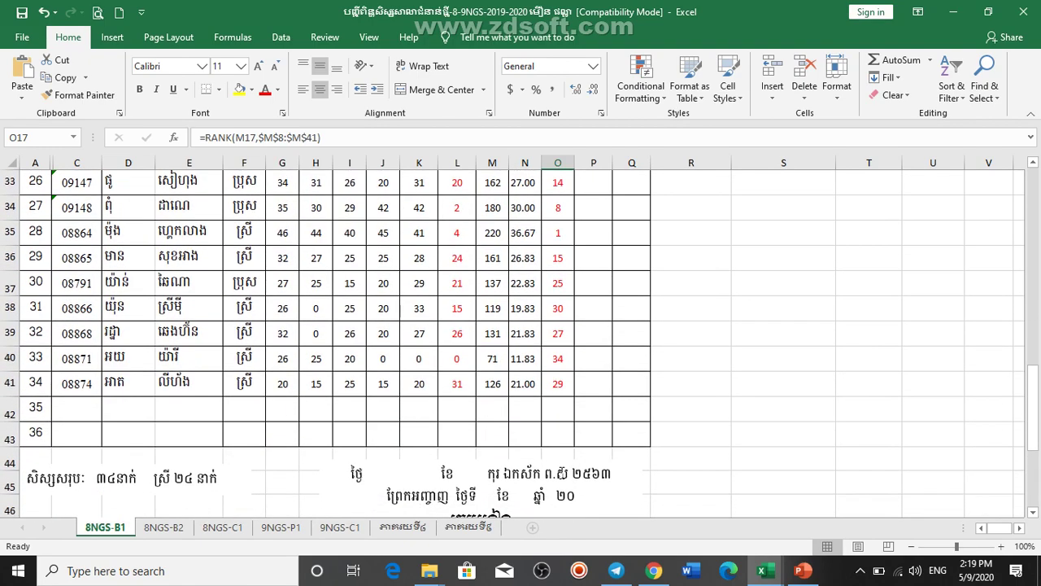
{"action": "scroll", "coordinate": [560, 467], "scroll_direction": "up", "scroll_amount": 4}
{"action": "scroll", "coordinate": [560, 467], "scroll_direction": "up", "scroll_amount": 4}
{"action": "scroll", "coordinate": [560, 467], "scroll_direction": "up", "scroll_amount": 3}
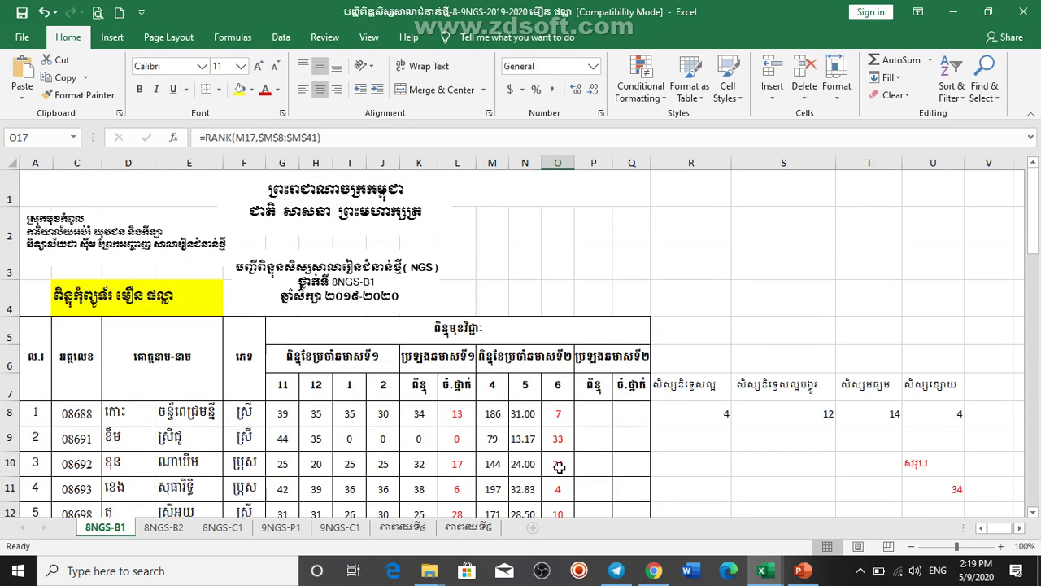
Move the PowerPoint lesson from RANK to slide 52's IF Pass/Fail example, then return to Excel
{"action": "left_click", "coordinate": [803, 570]}
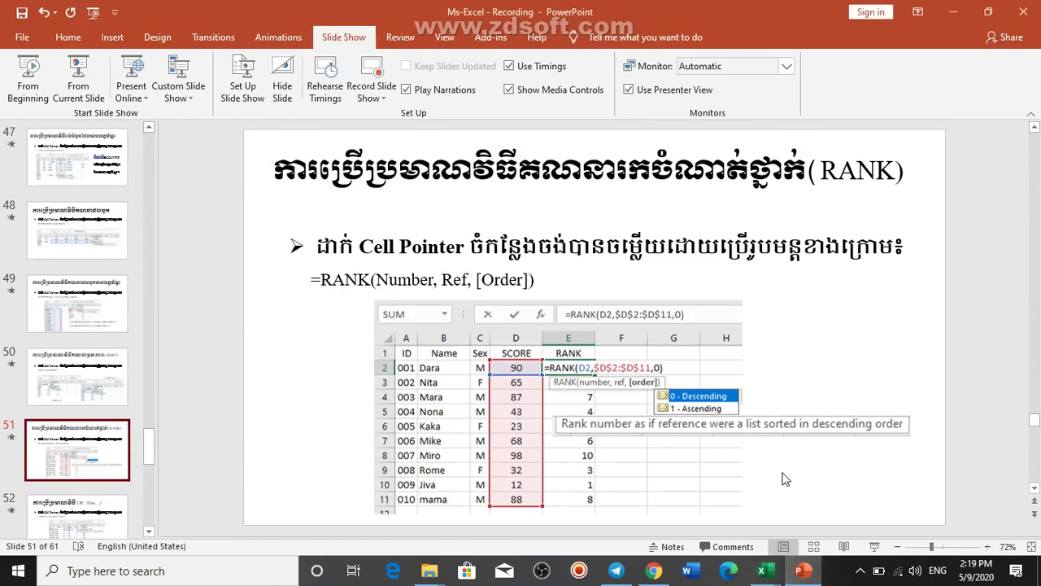
{"action": "scroll", "coordinate": [785, 479], "scroll_direction": "down", "scroll_amount": 1}
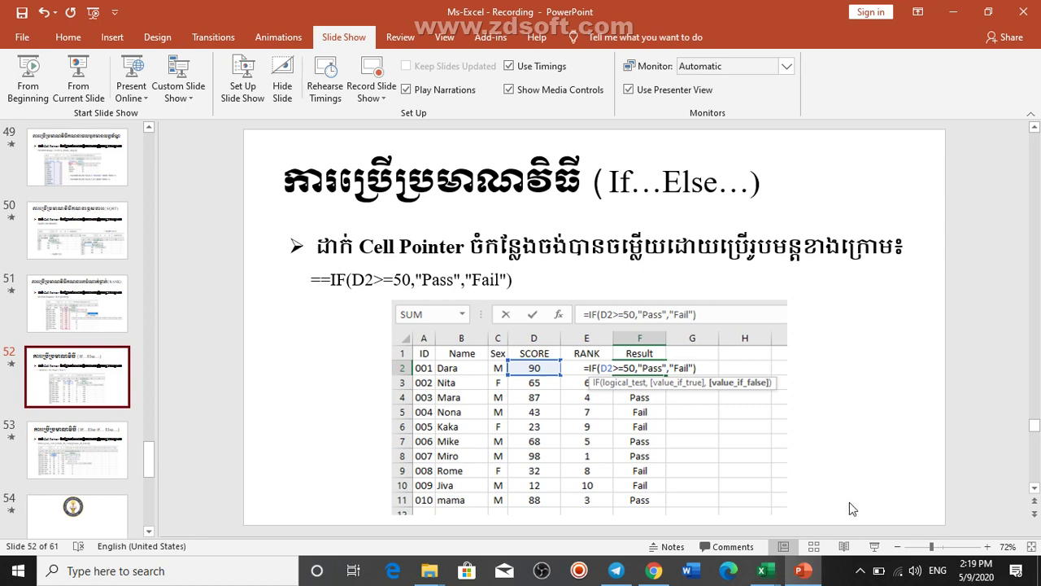
{"action": "mouse_move", "coordinate": [762, 571]}
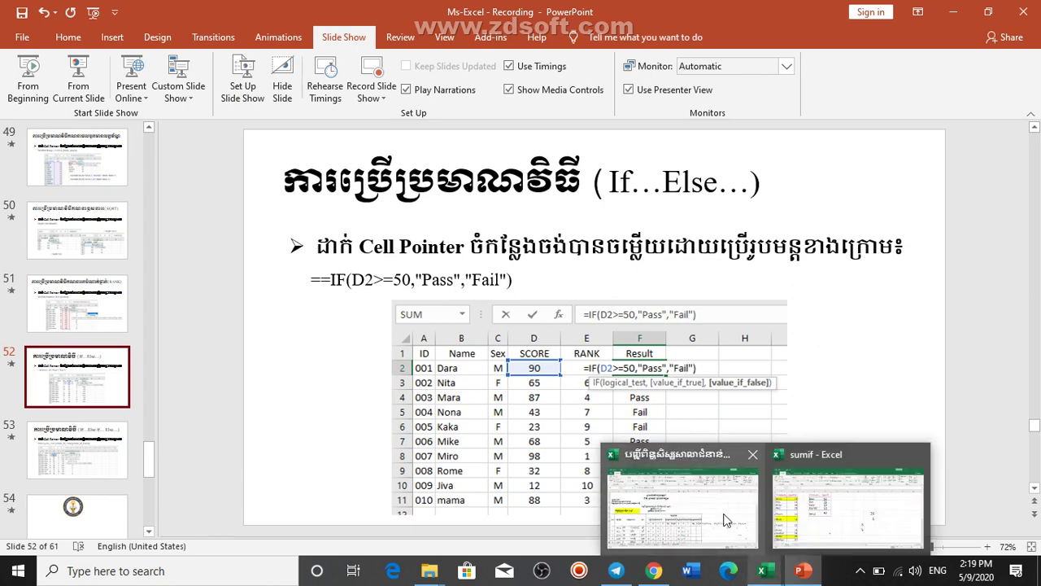
{"action": "left_click", "coordinate": [722, 499]}
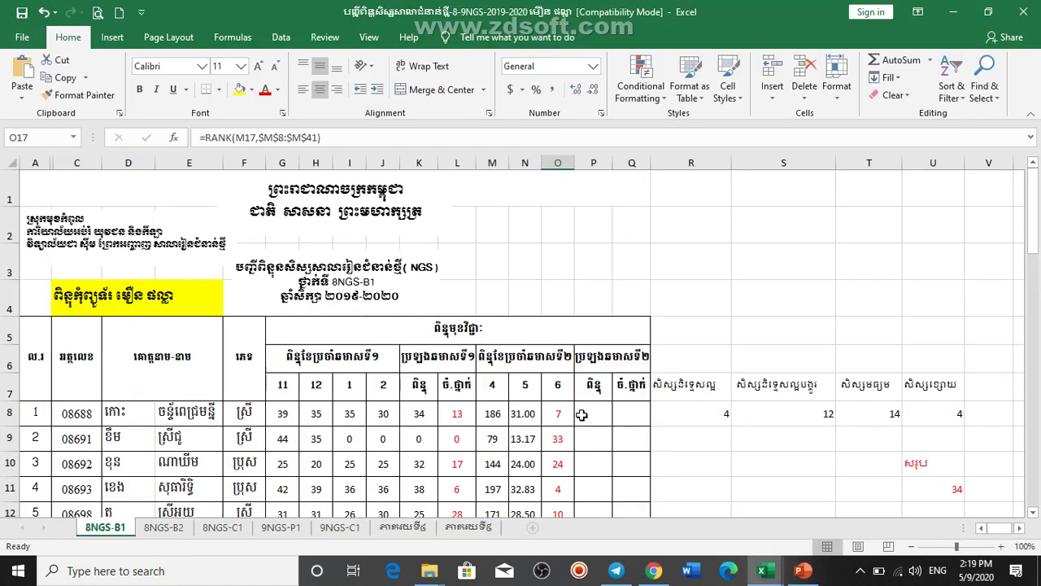
Scroll back to the first student's row and select P8 for the result
{"action": "scroll", "coordinate": [570, 375], "scroll_direction": "down", "scroll_amount": 1}
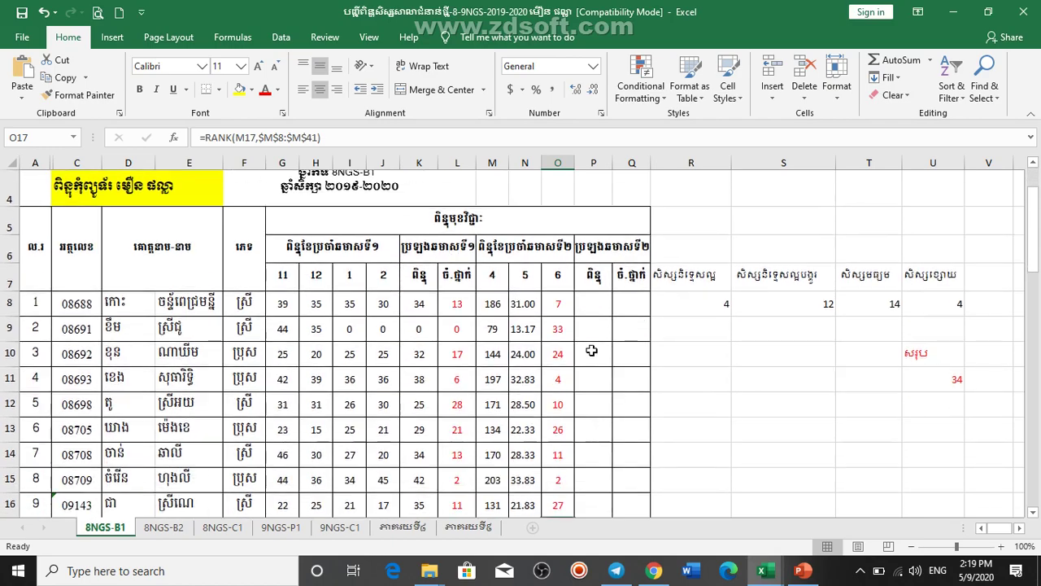
{"action": "scroll", "coordinate": [530, 382], "scroll_direction": "down", "scroll_amount": 2}
{"action": "scroll", "coordinate": [531, 381], "scroll_direction": "down", "scroll_amount": 1}
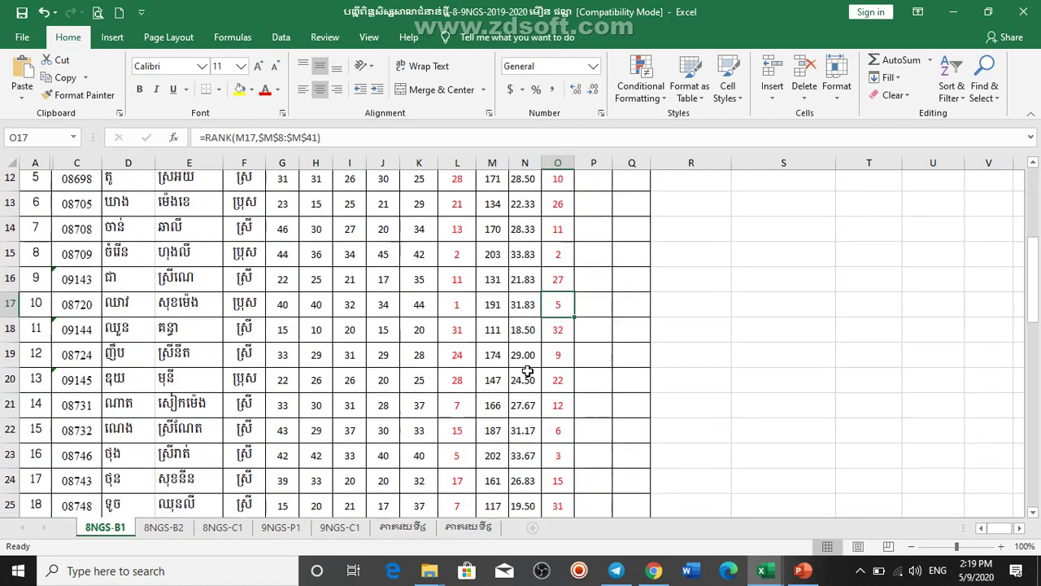
{"action": "scroll", "coordinate": [529, 376], "scroll_direction": "down", "scroll_amount": 2}
{"action": "scroll", "coordinate": [528, 373], "scroll_direction": "down", "scroll_amount": 1}
{"action": "scroll", "coordinate": [527, 371], "scroll_direction": "down", "scroll_amount": 1}
{"action": "scroll", "coordinate": [527, 371], "scroll_direction": "up", "scroll_amount": 5}
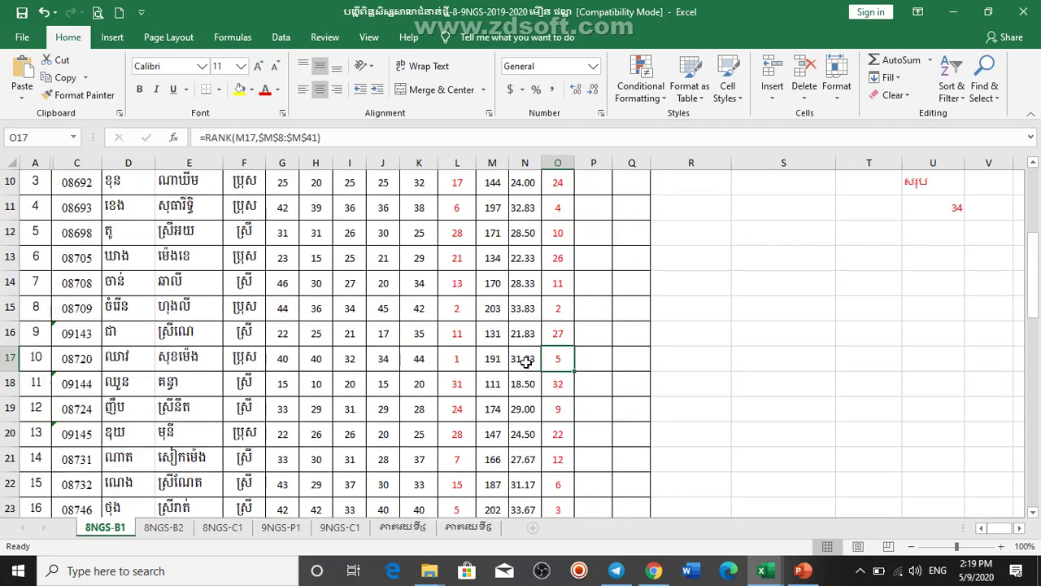
{"action": "scroll", "coordinate": [528, 371], "scroll_direction": "up", "scroll_amount": 3}
{"action": "left_click", "coordinate": [594, 413]}
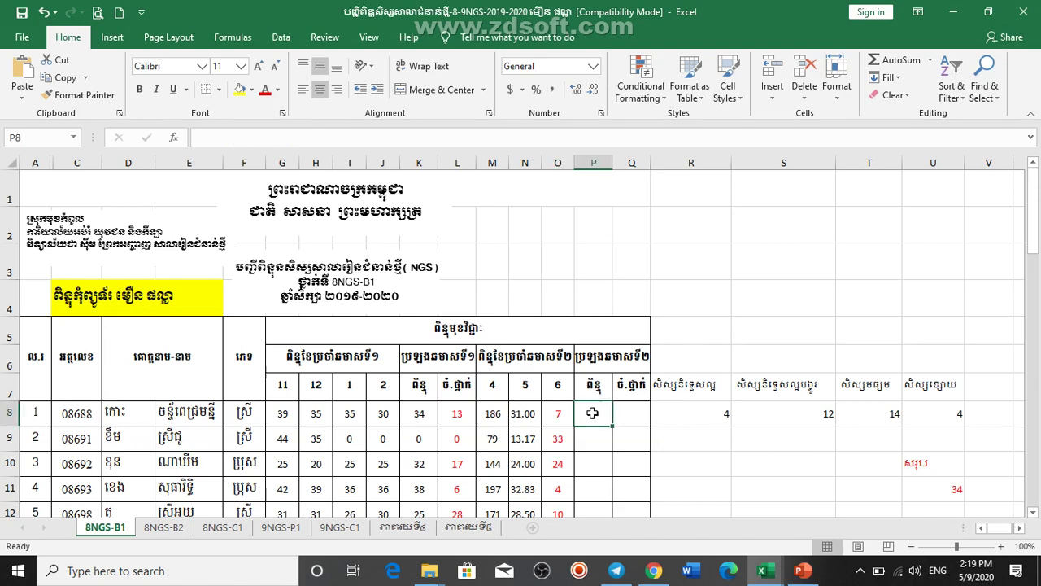
{"action": "type", "text": "="}
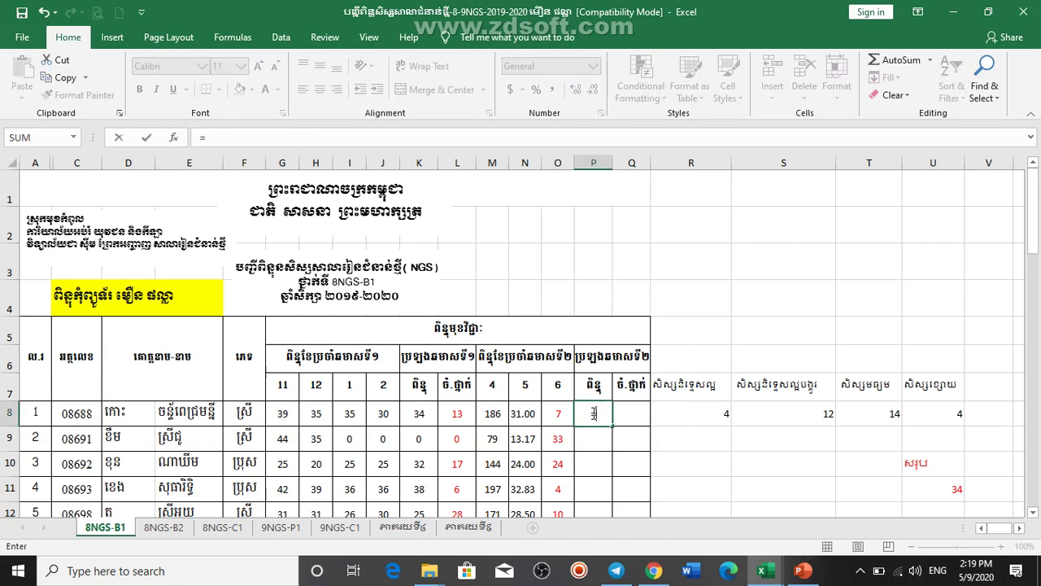
{"action": "key", "text": "Escape"}
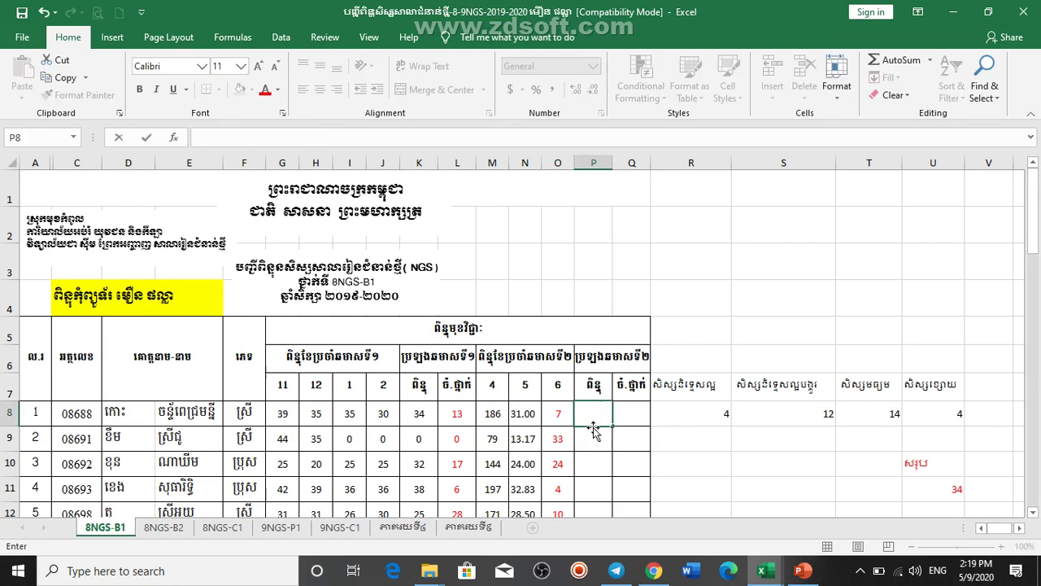
{"action": "left_click", "coordinate": [594, 429]}
{"action": "left_click", "coordinate": [594, 413]}
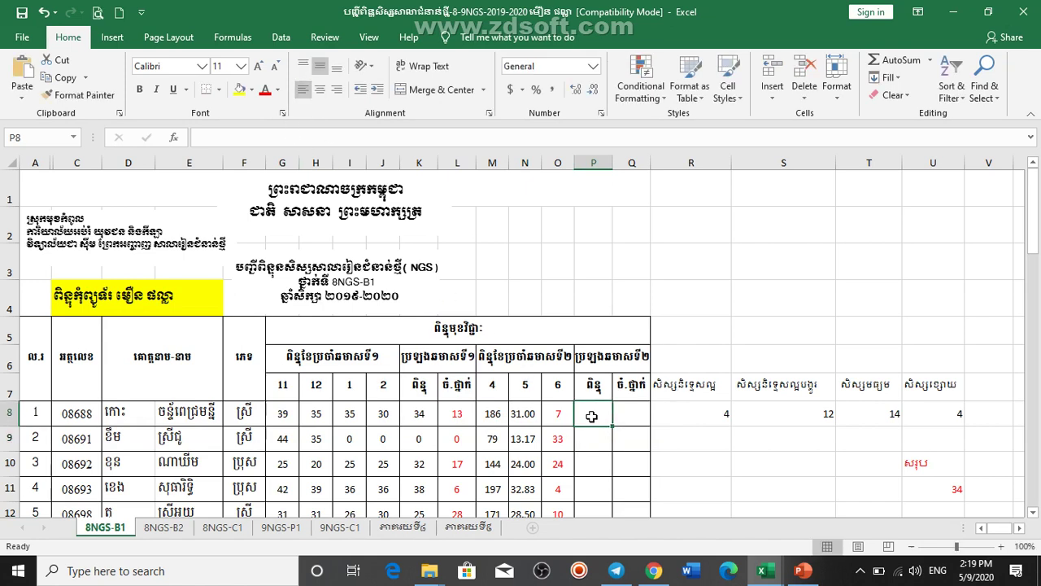
Enter =IF(M8>=100,"Pass","Fail") in P8, which shows Pass
{"action": "type", "text": "=if"}
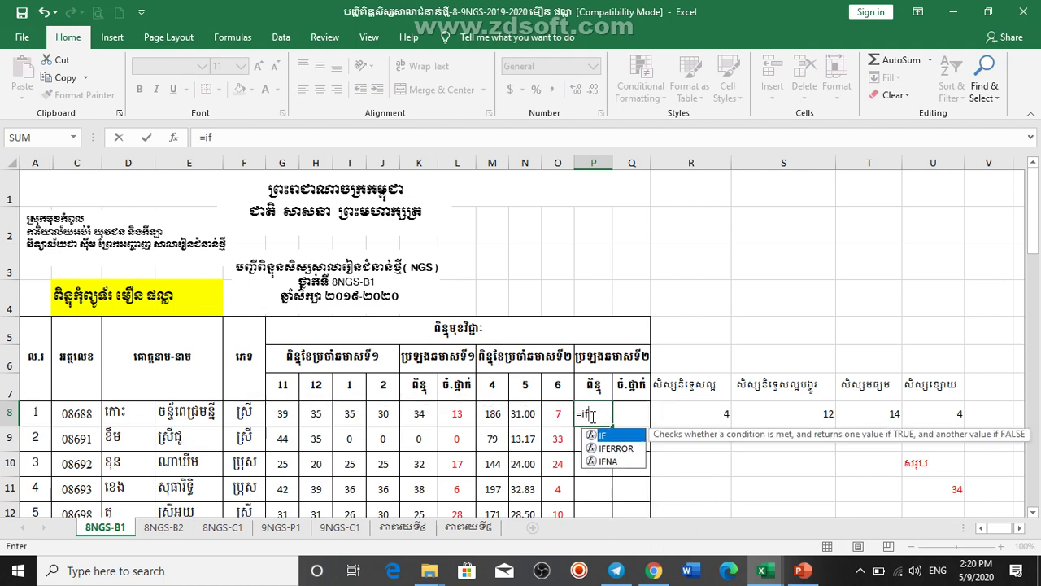
{"action": "type", "text": "("}
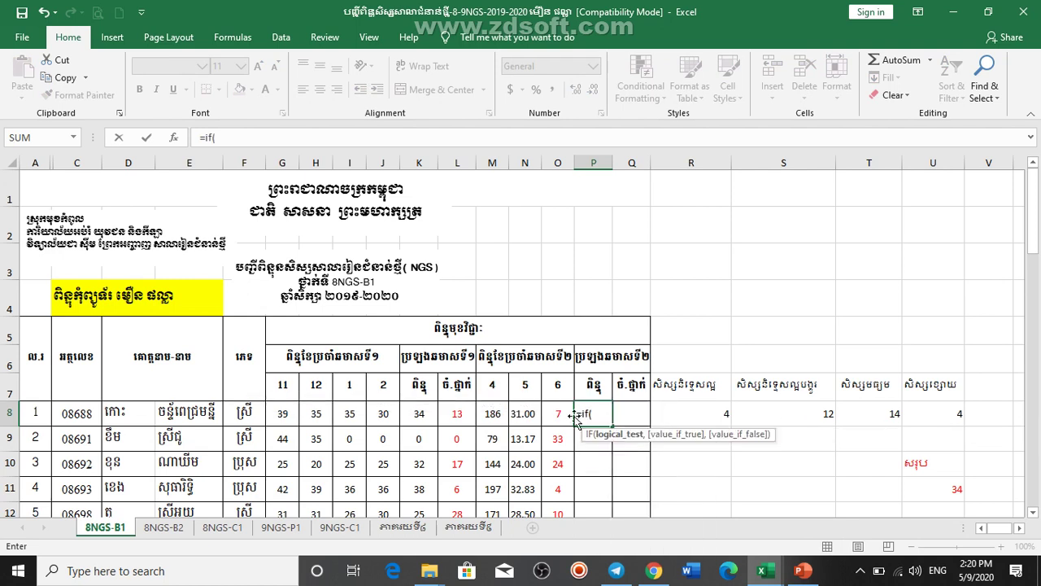
{"action": "left_click", "coordinate": [494, 415]}
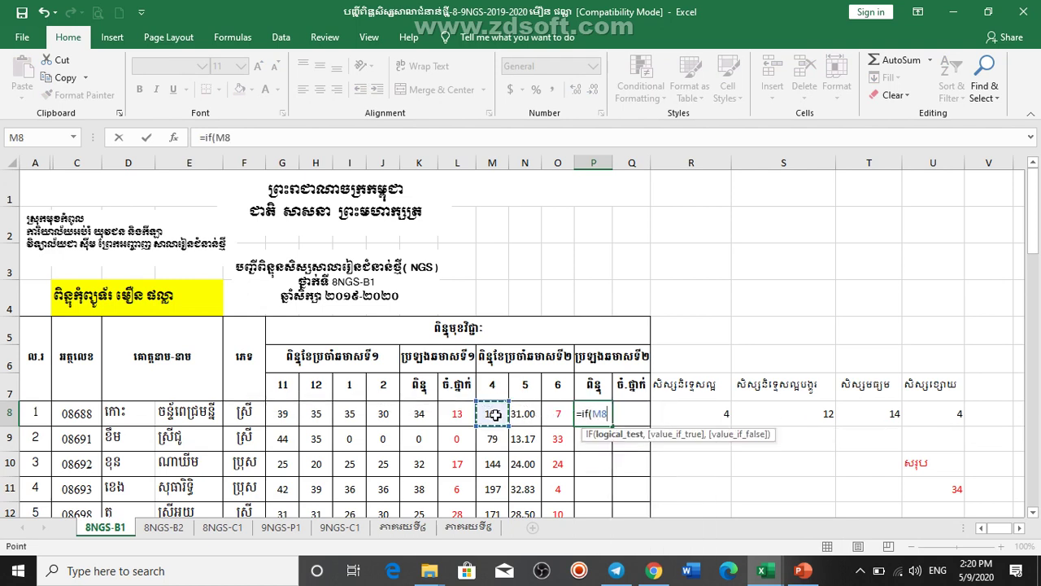
{"action": "type", "text": ">="}
{"action": "type", "text": "100"}
{"action": "type", "text": ",\""}
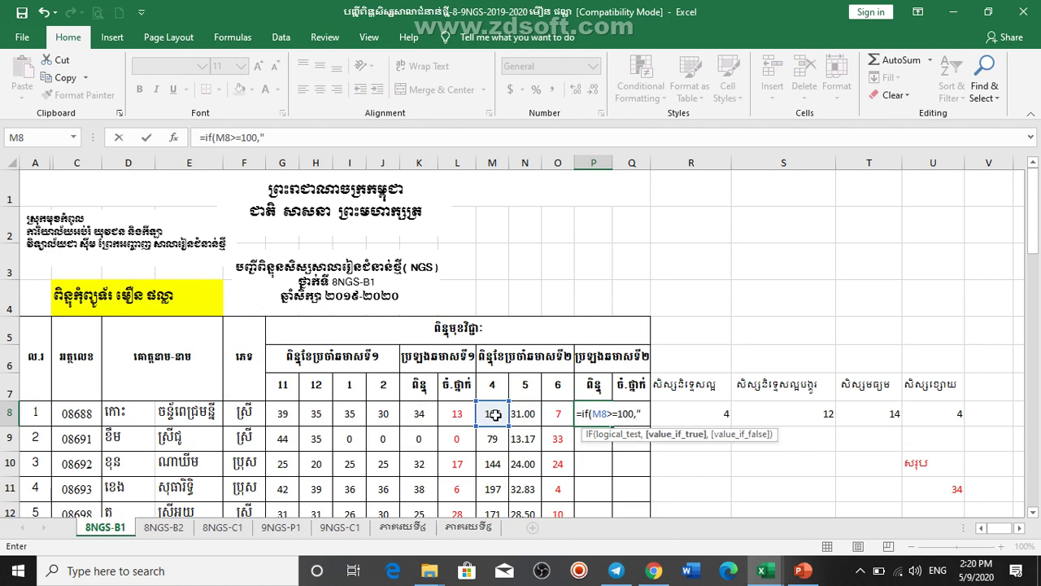
{"action": "type", "text": "Pas"}
{"action": "type", "text": "s\""}
{"action": "type", "text": ","}
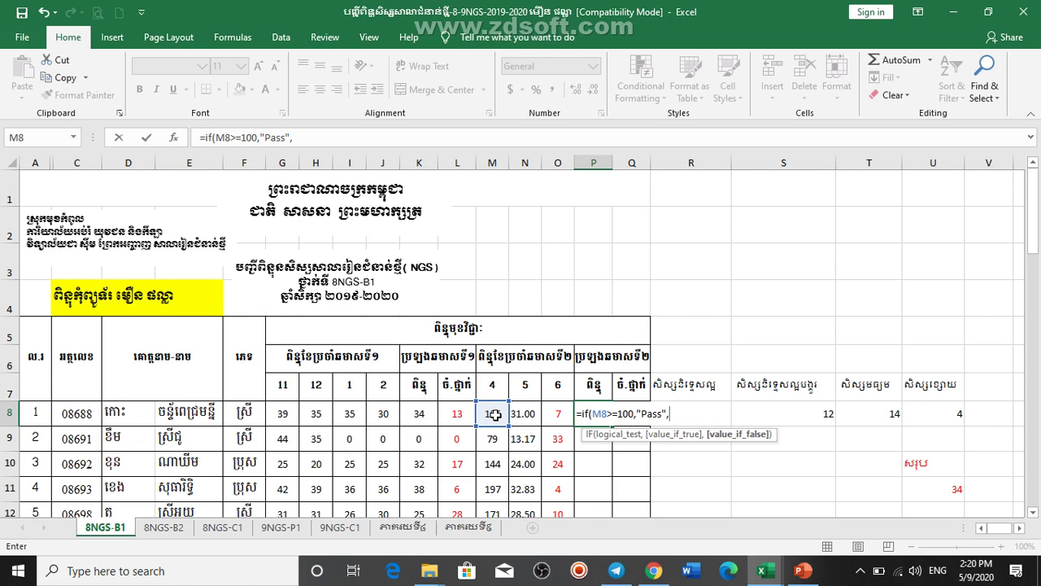
{"action": "type", "text": "\"F"}
{"action": "type", "text": "ail\""}
{"action": "type", "text": ")"}
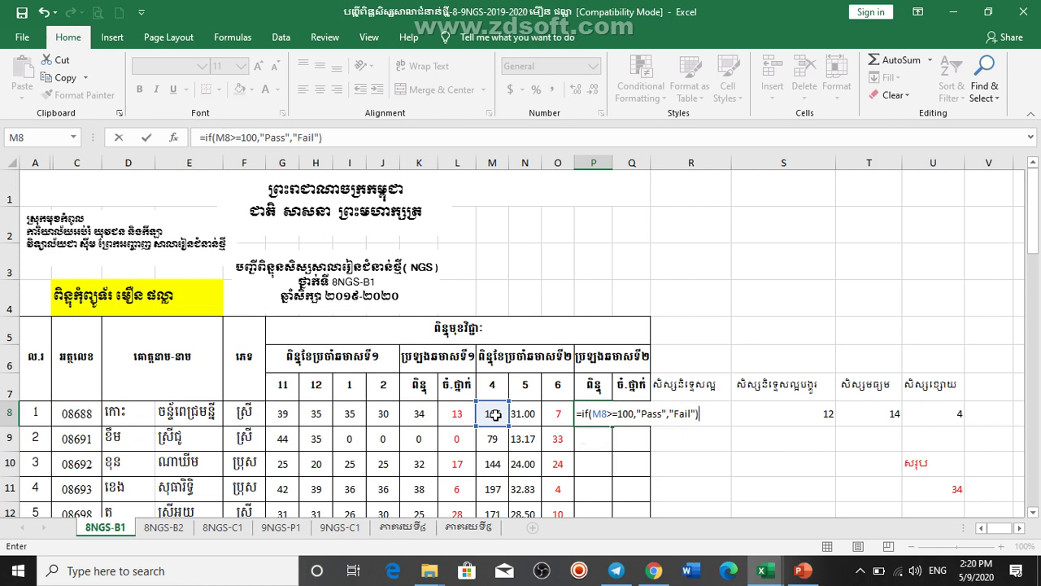
{"action": "key", "text": "Return"}
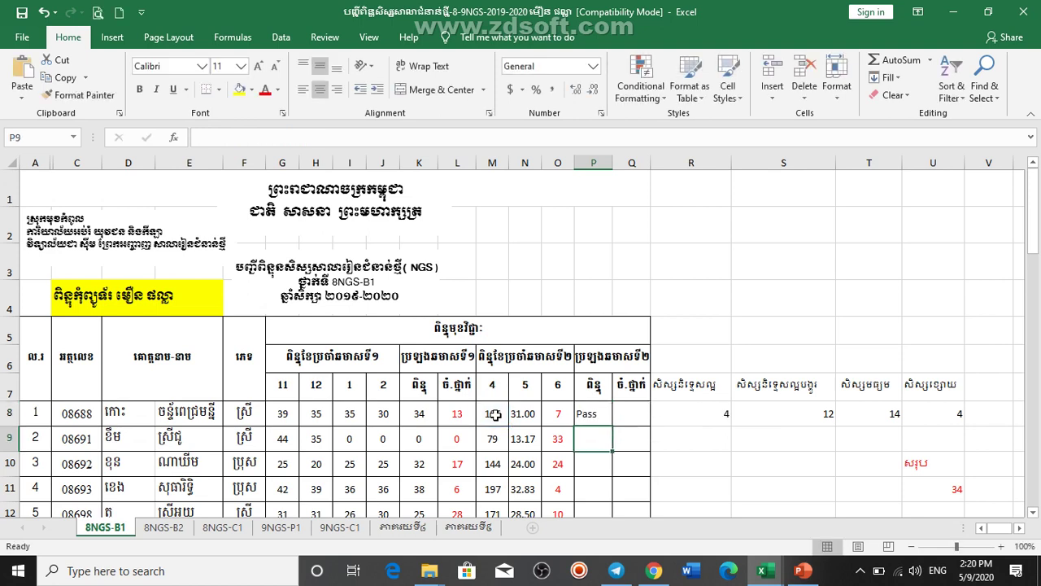
Fill the Pass/Fail formula from P8 down column P to row 41
{"action": "left_click", "coordinate": [599, 417]}
{"action": "left_click_drag", "start_coordinate": [613, 427], "coordinate": [609, 543]}
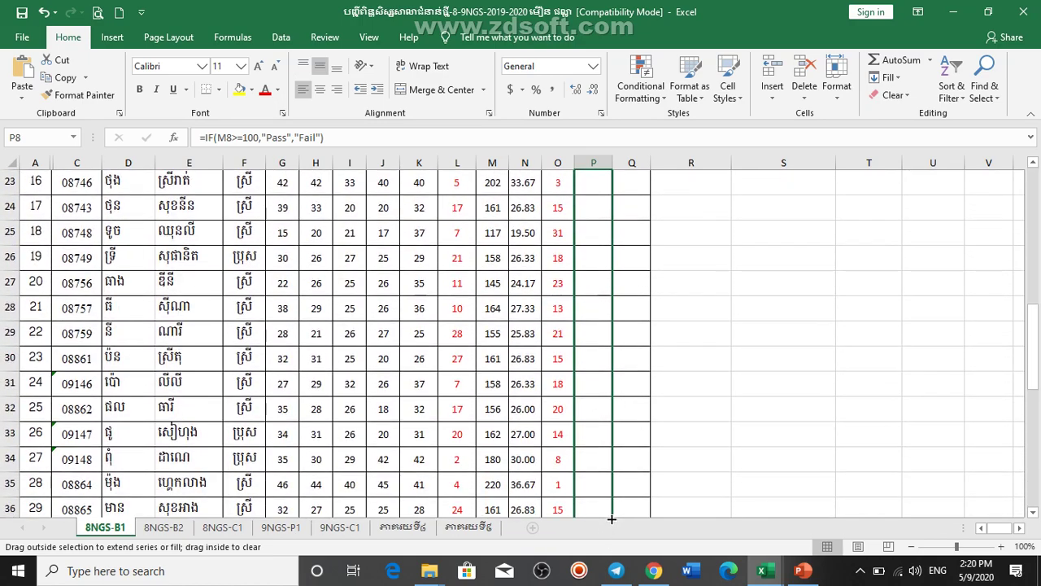
{"action": "left_click_drag", "start_coordinate": [610, 543], "coordinate": [606, 421]}
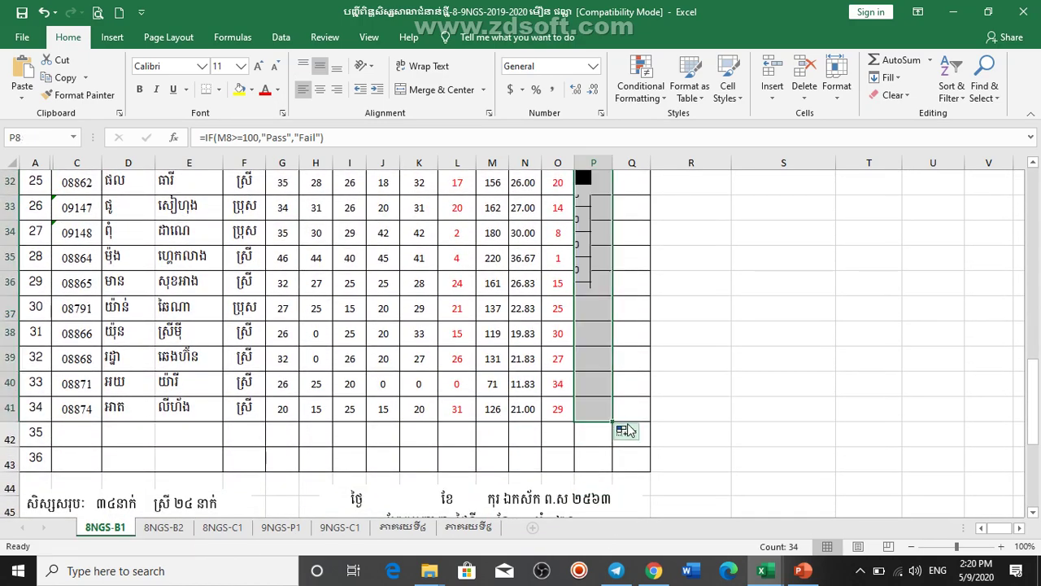
Review the Fail results, such as row 40's total of 71, then show PowerPoint slide 52
{"action": "left_click", "coordinate": [588, 386]}
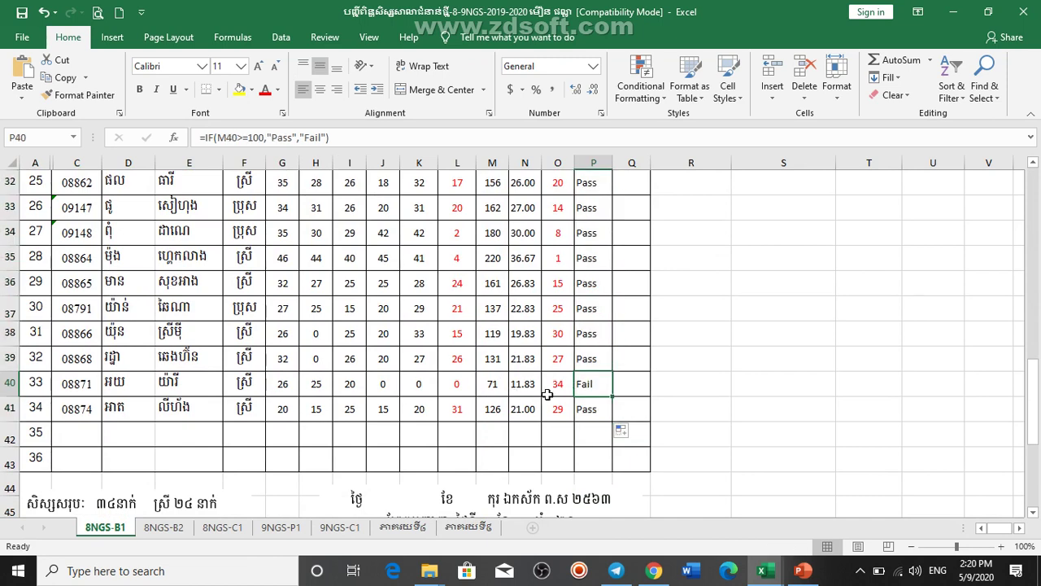
{"action": "left_click", "coordinate": [494, 385]}
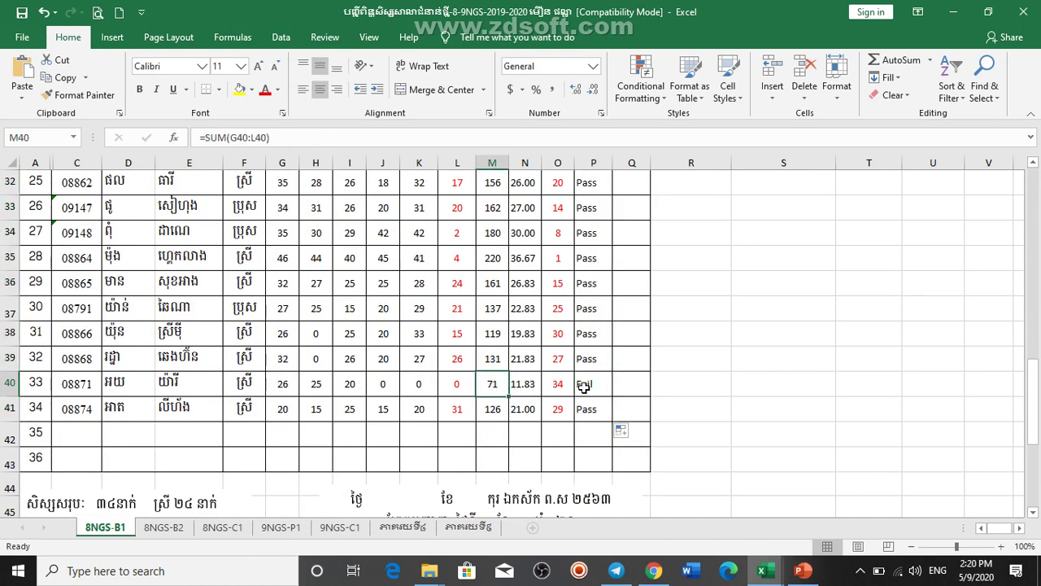
{"action": "scroll", "coordinate": [584, 385], "scroll_direction": "up", "scroll_amount": 1}
{"action": "scroll", "coordinate": [584, 386], "scroll_direction": "up", "scroll_amount": 1}
{"action": "scroll", "coordinate": [585, 386], "scroll_direction": "up", "scroll_amount": 2}
{"action": "scroll", "coordinate": [584, 386], "scroll_direction": "up", "scroll_amount": 2}
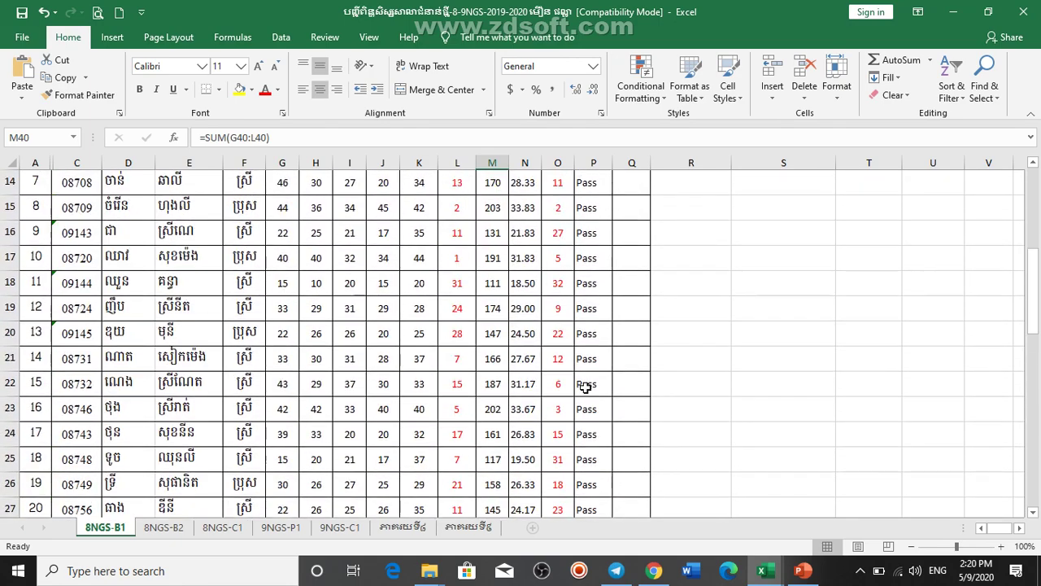
{"action": "scroll", "coordinate": [584, 386], "scroll_direction": "up", "scroll_amount": 2}
{"action": "scroll", "coordinate": [584, 386], "scroll_direction": "up", "scroll_amount": 1}
{"action": "left_click", "coordinate": [587, 293]}
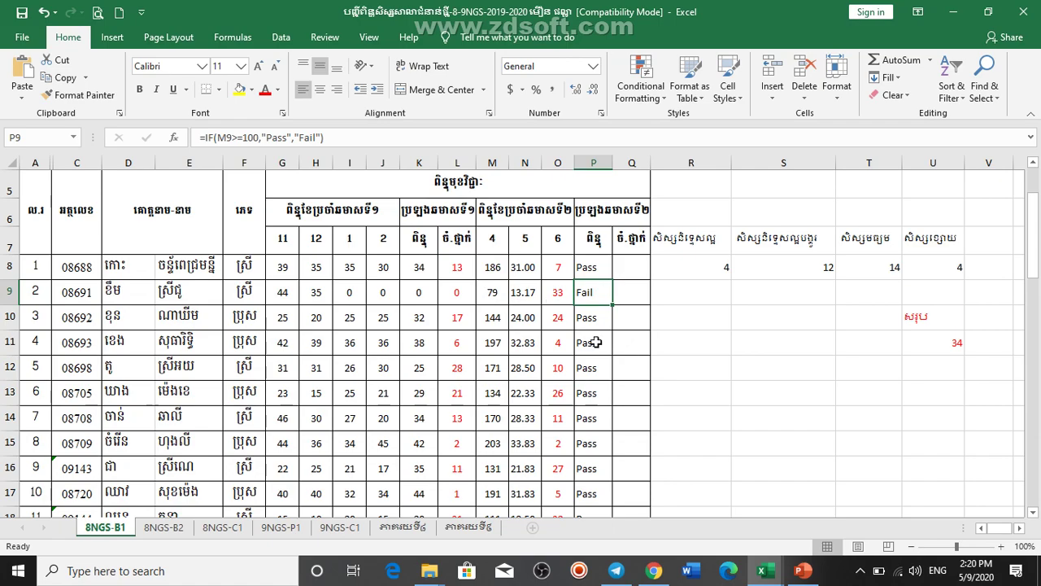
{"action": "scroll", "coordinate": [594, 340], "scroll_direction": "down", "scroll_amount": 2}
{"action": "scroll", "coordinate": [591, 336], "scroll_direction": "down", "scroll_amount": 2}
{"action": "scroll", "coordinate": [586, 329], "scroll_direction": "down", "scroll_amount": 2}
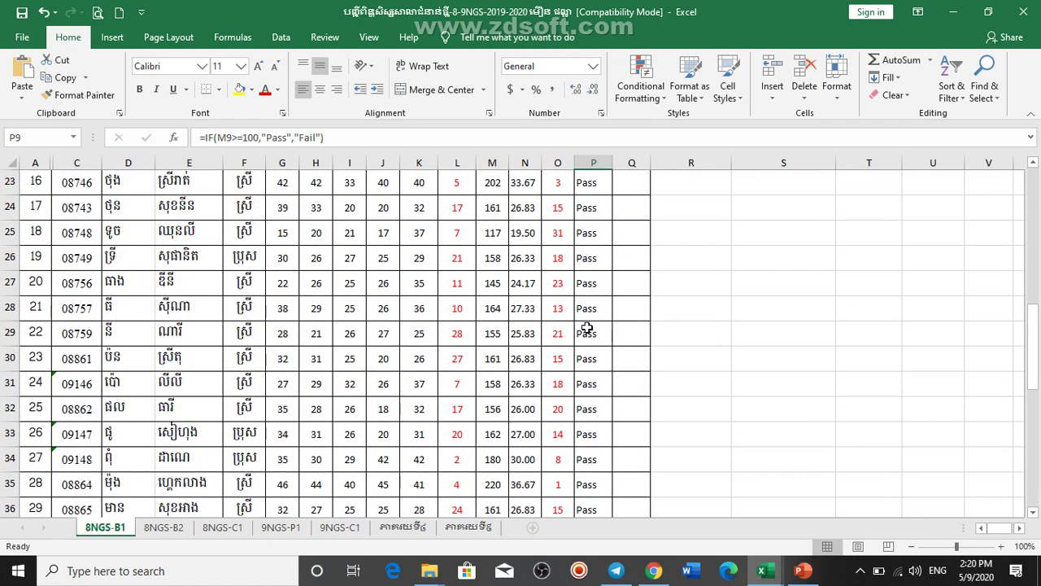
{"action": "scroll", "coordinate": [587, 328], "scroll_direction": "up", "scroll_amount": 4}
{"action": "scroll", "coordinate": [586, 329], "scroll_direction": "up", "scroll_amount": 4}
{"action": "scroll", "coordinate": [552, 351], "scroll_direction": "down", "scroll_amount": 2}
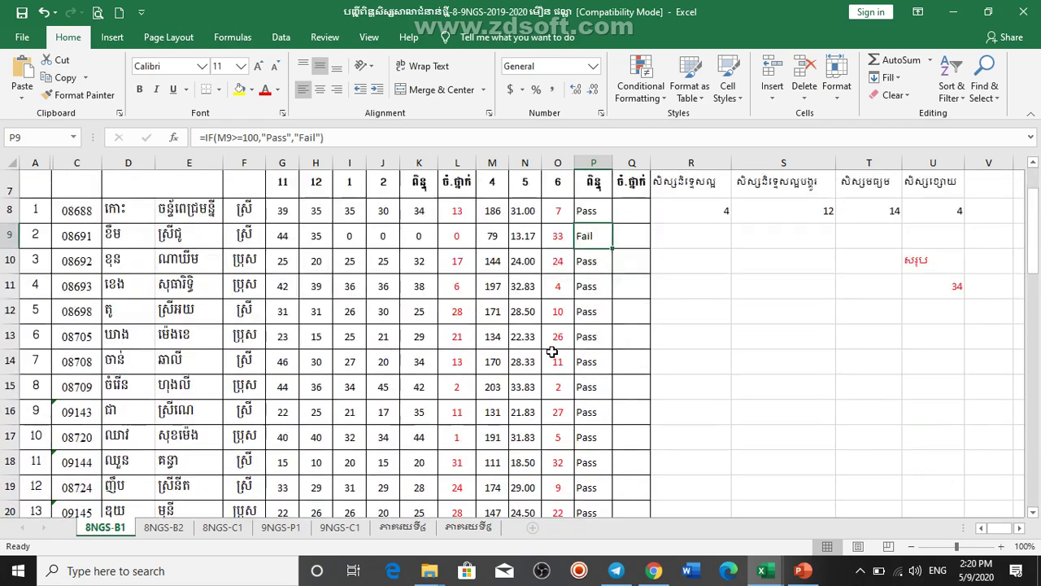
{"action": "scroll", "coordinate": [552, 351], "scroll_direction": "down", "scroll_amount": 5}
{"action": "scroll", "coordinate": [541, 337], "scroll_direction": "down", "scroll_amount": 2}
{"action": "scroll", "coordinate": [553, 353], "scroll_direction": "down", "scroll_amount": 2}
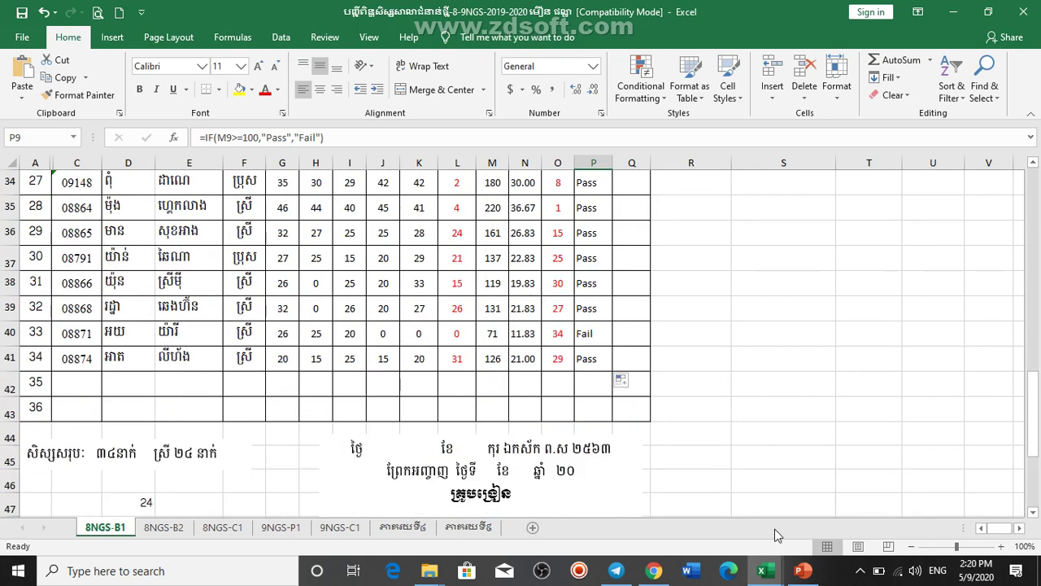
{"action": "left_click", "coordinate": [803, 570]}
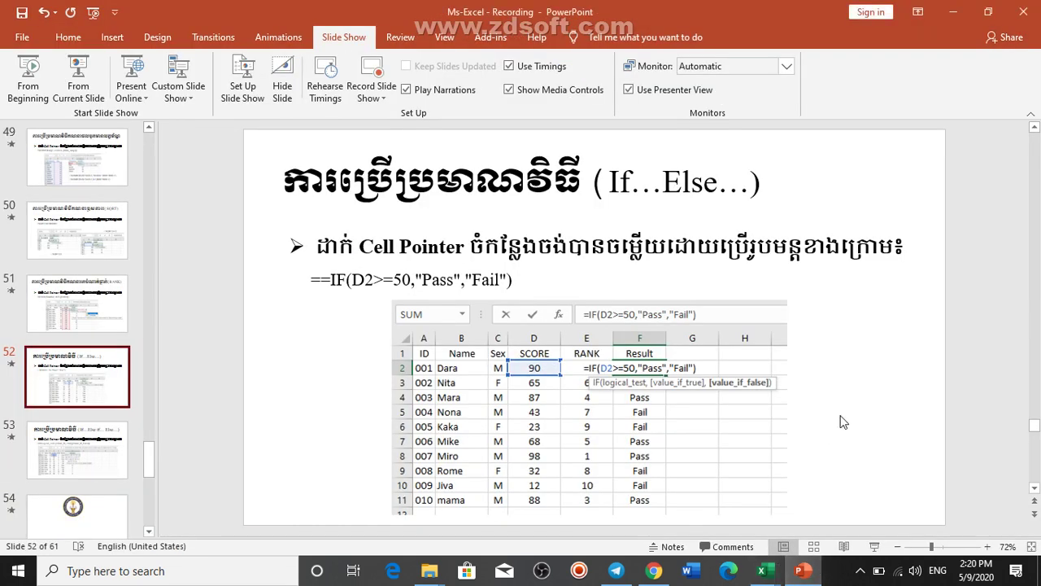
Scroll PowerPoint to slide 53, the nested IF…Else if…Else grading example
{"action": "scroll", "coordinate": [843, 422], "scroll_direction": "down", "scroll_amount": 1}
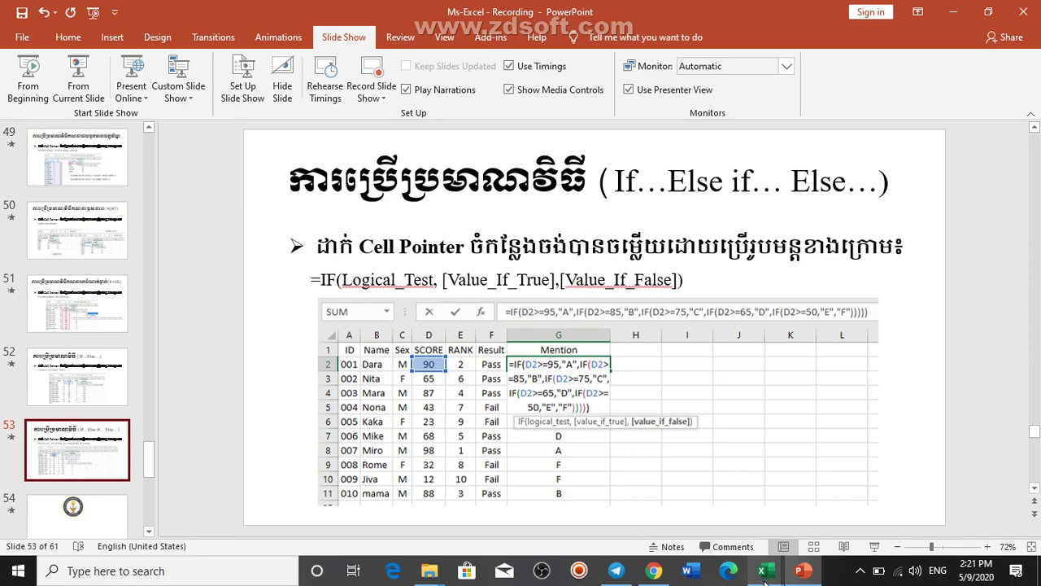
Back in Excel, start Q8's grade formula with =IF(M8>=150,"A"
{"action": "mouse_move", "coordinate": [763, 571]}
{"action": "left_click", "coordinate": [704, 523]}
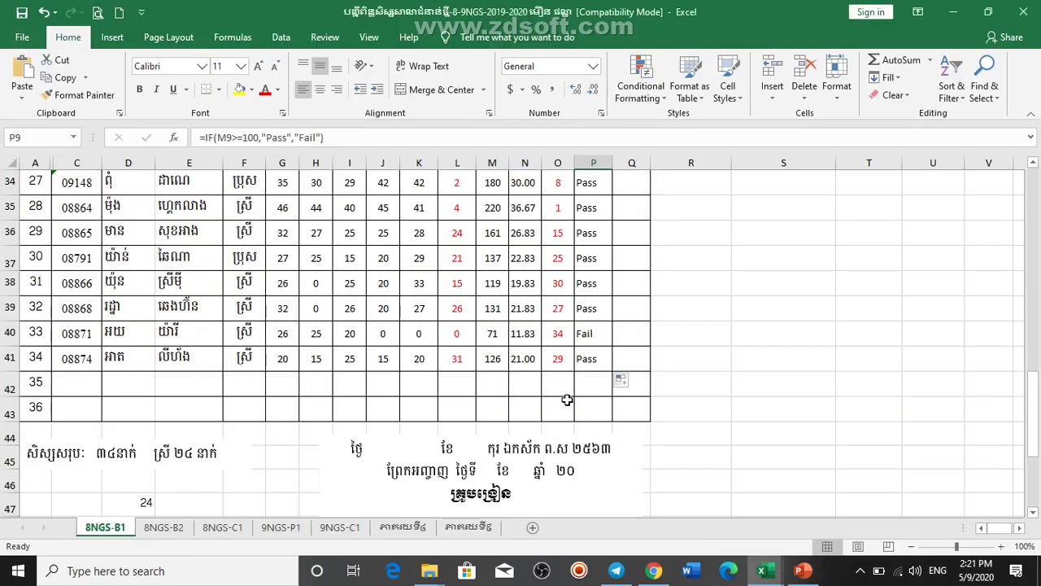
{"action": "scroll", "coordinate": [546, 321], "scroll_direction": "up", "scroll_amount": 4}
{"action": "scroll", "coordinate": [547, 322], "scroll_direction": "up", "scroll_amount": 3}
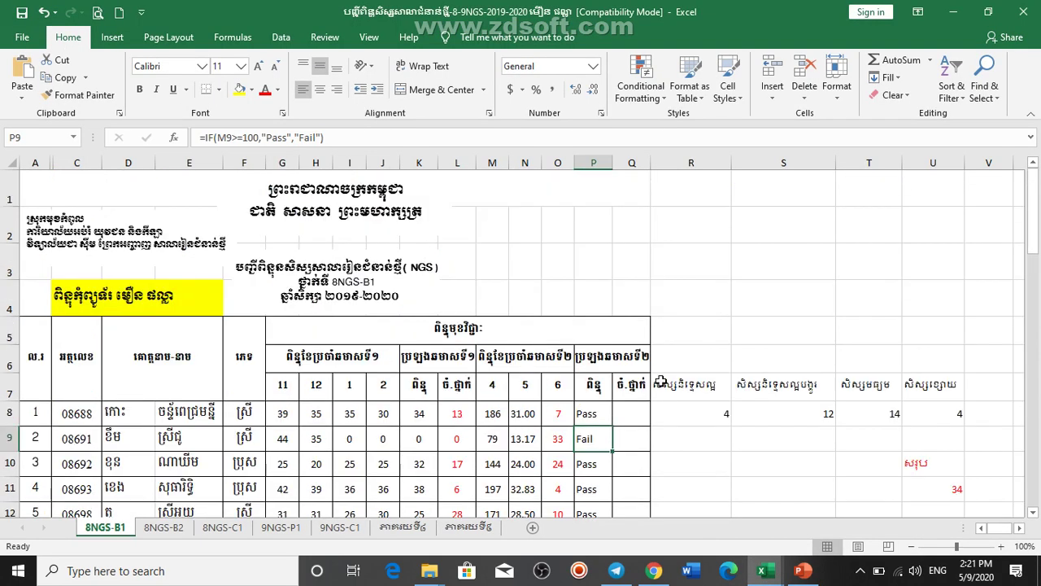
{"action": "left_click", "coordinate": [632, 421]}
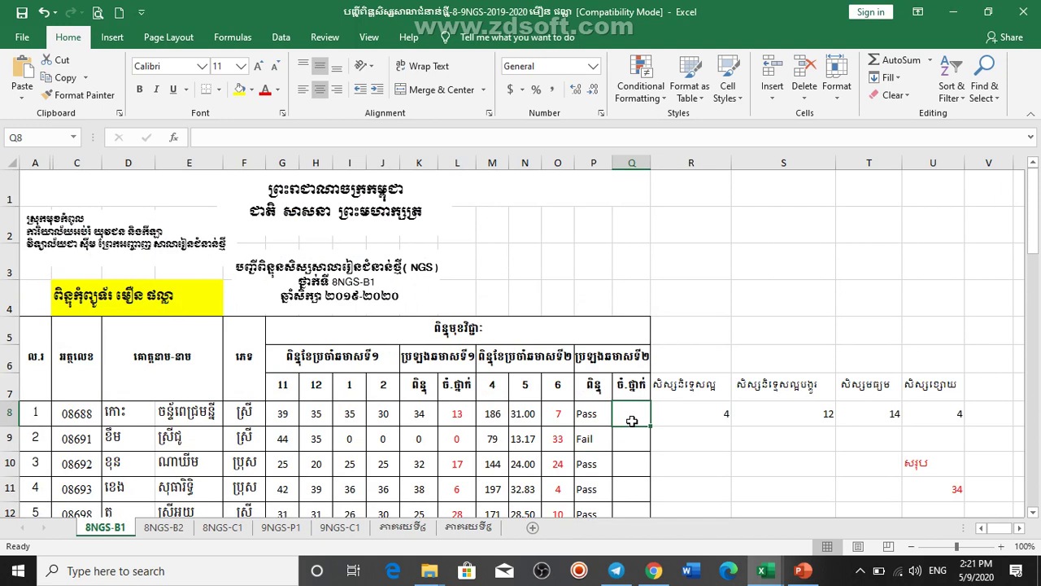
{"action": "left_click", "coordinate": [302, 90]}
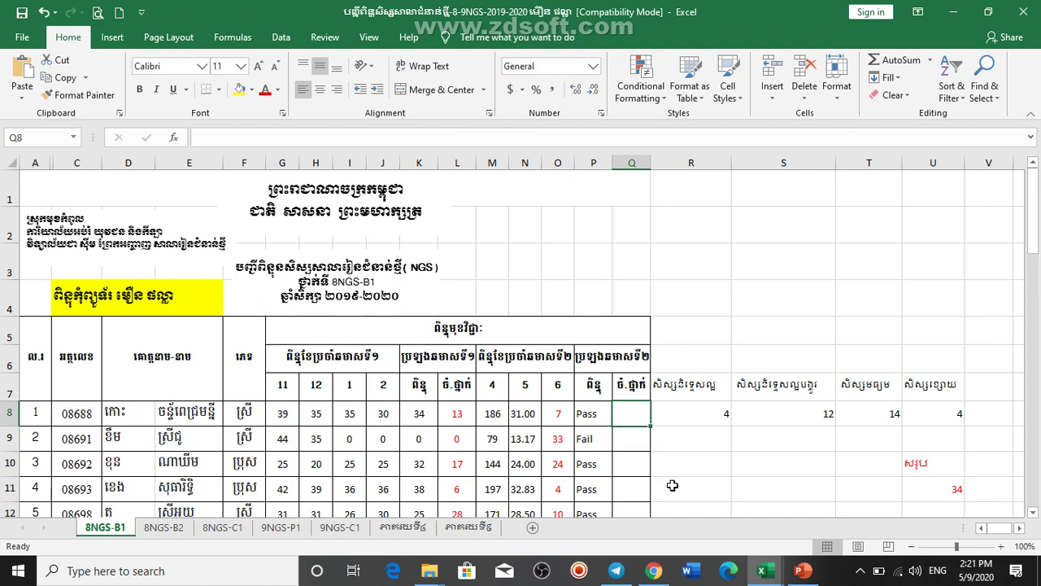
{"action": "type", "text": "=if"}
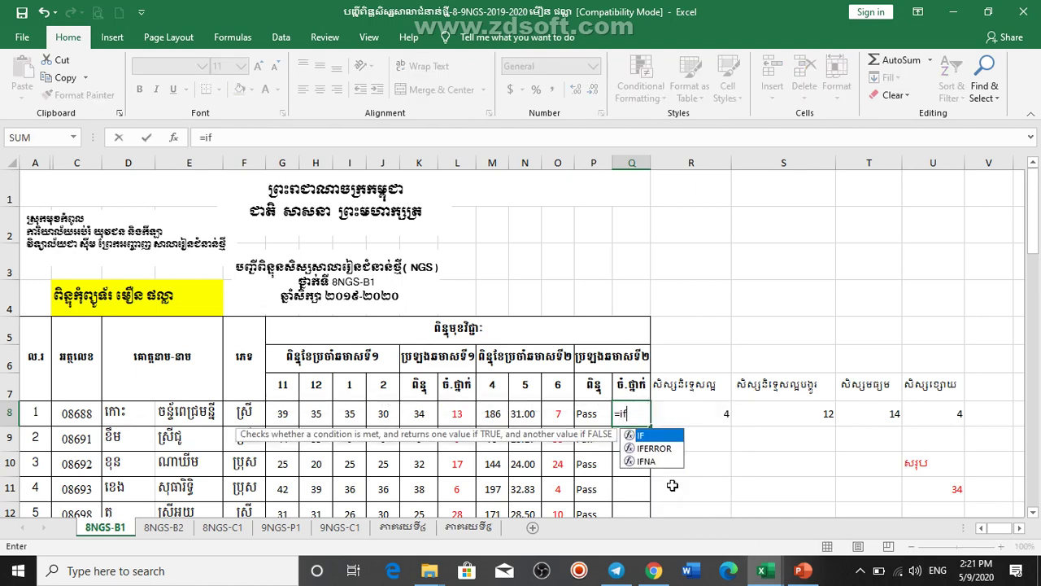
{"action": "type", "text": "("}
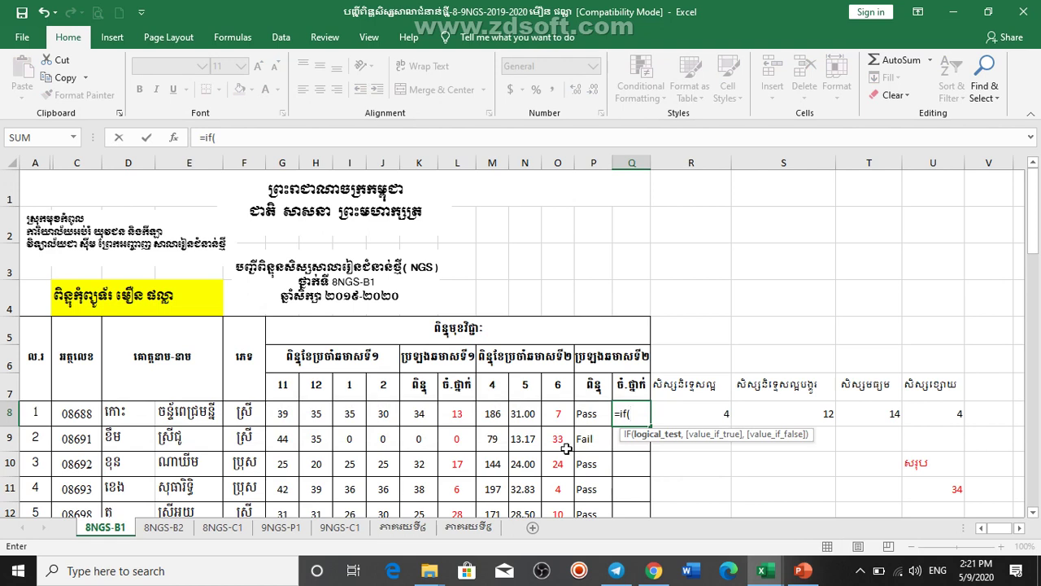
{"action": "left_click", "coordinate": [501, 415]}
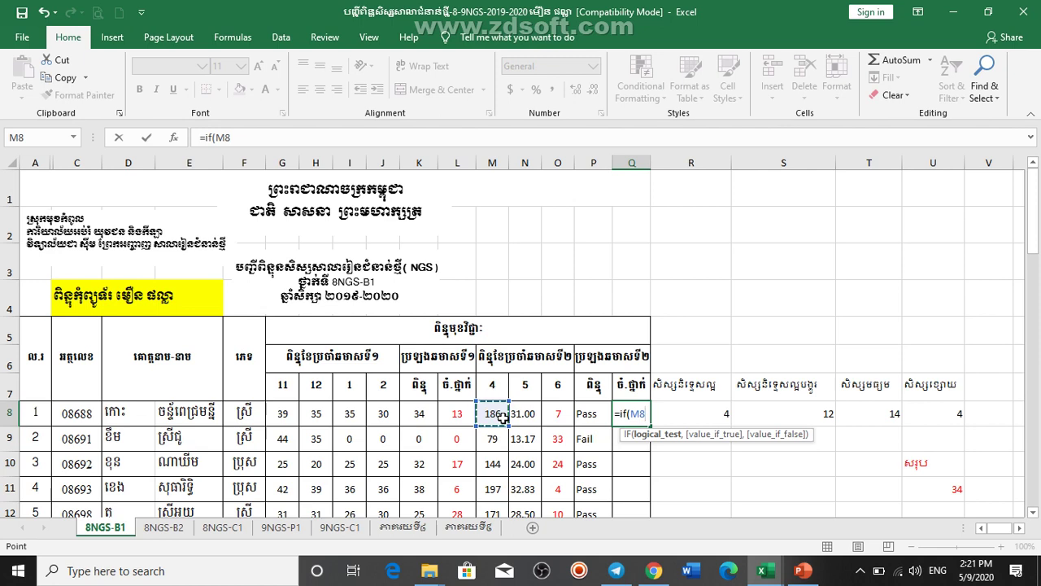
{"action": "type", "text": ">"}
{"action": "type", "text": "=1"}
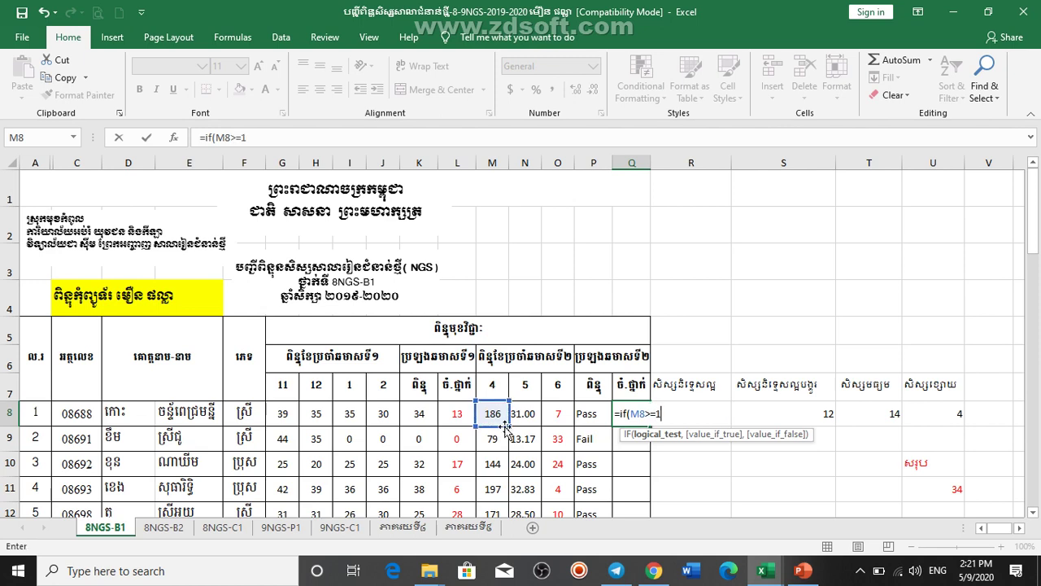
{"action": "type", "text": "50"}
{"action": "type", "text": ",\""}
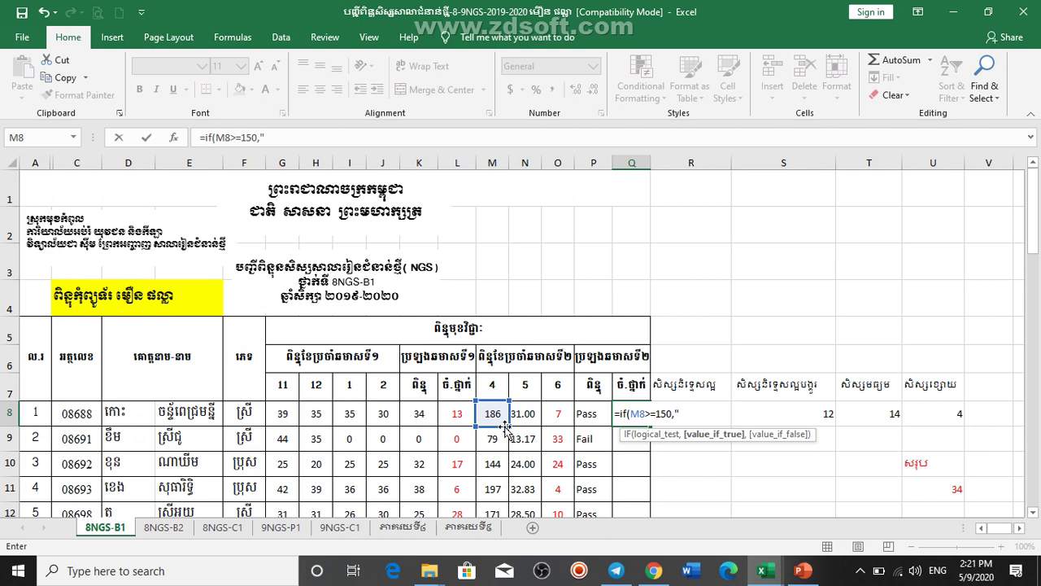
{"action": "type", "text": "A"}
Add nested IF tests on M8: B at 140, C at 130, D at 120, E at 110
{"action": "type", "text": ","}
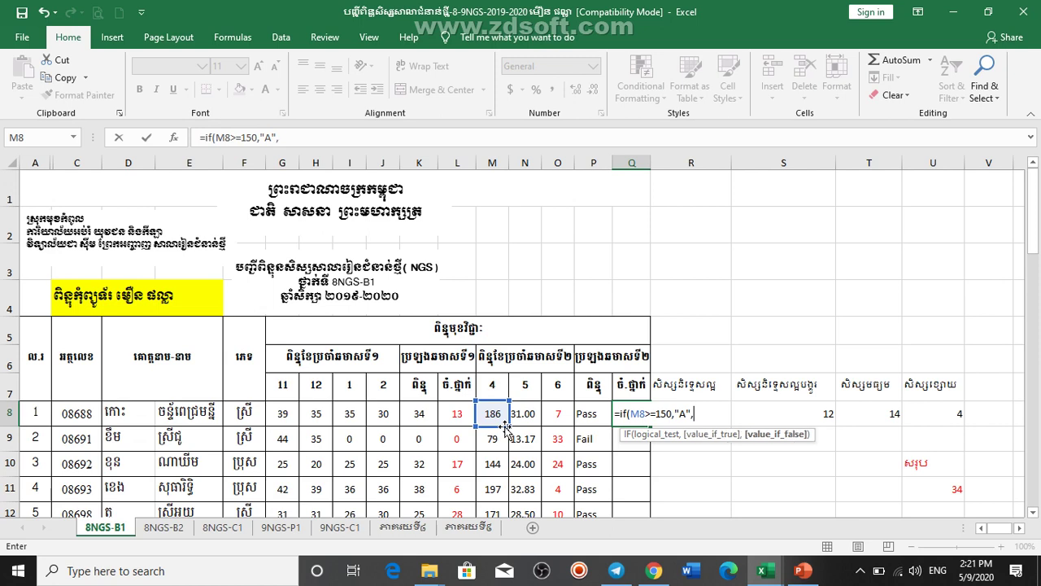
{"action": "type", "text": "("}
{"action": "type", "text": "if("}
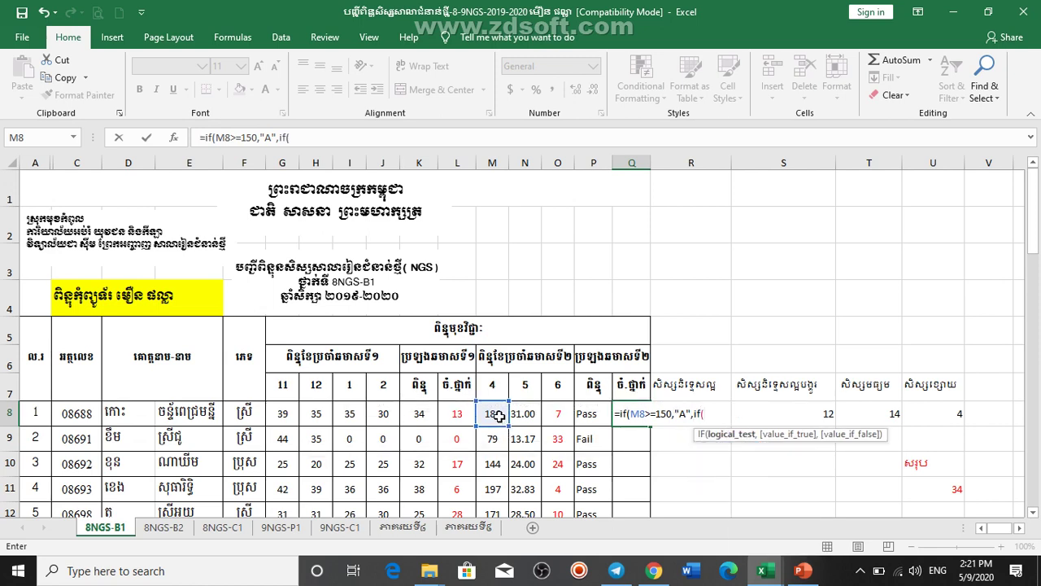
{"action": "left_click", "coordinate": [494, 416]}
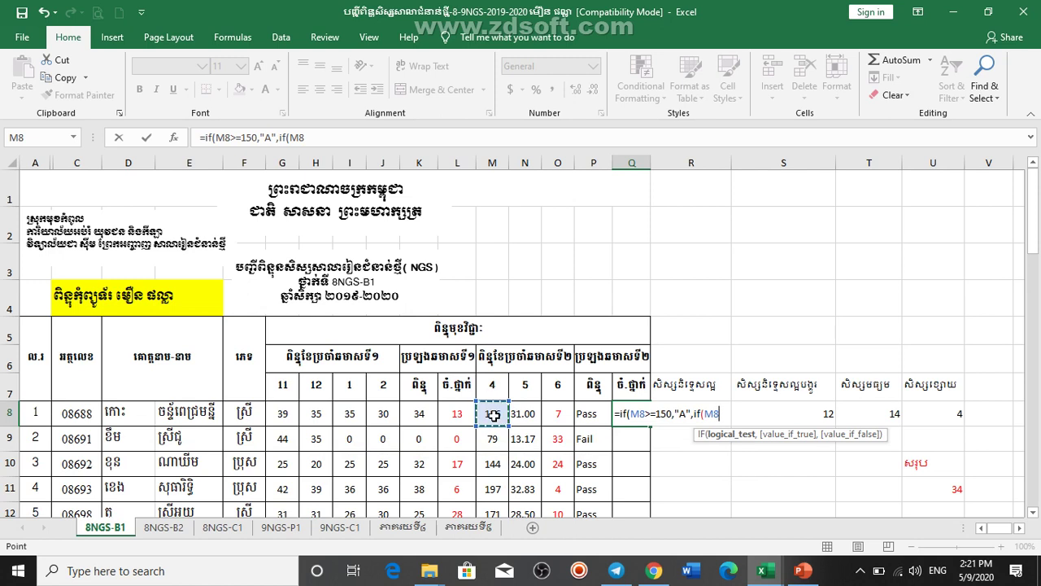
{"action": "type", "text": ">"}
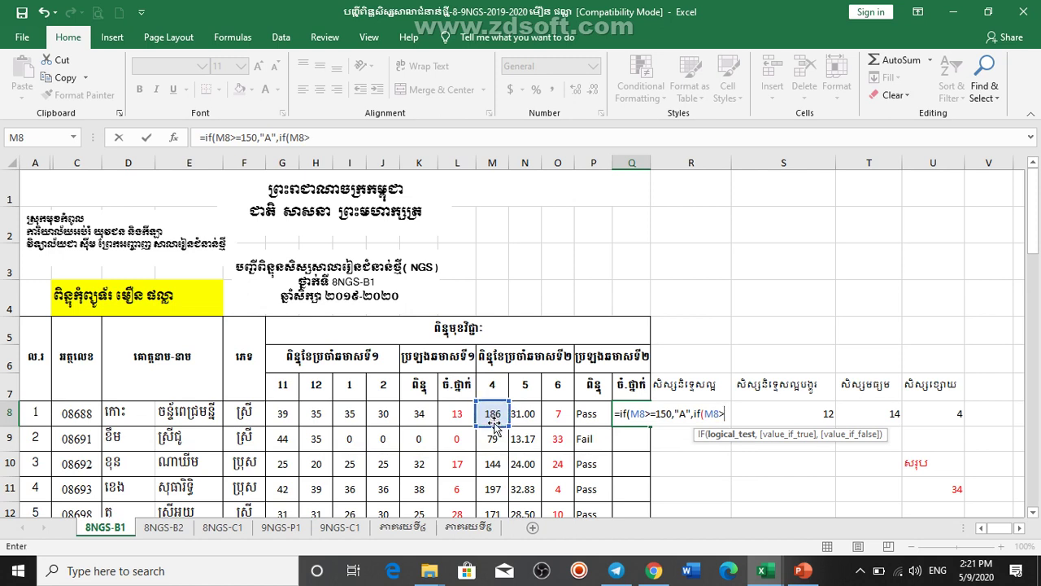
{"action": "type", "text": "=1"}
{"action": "type", "text": "40"}
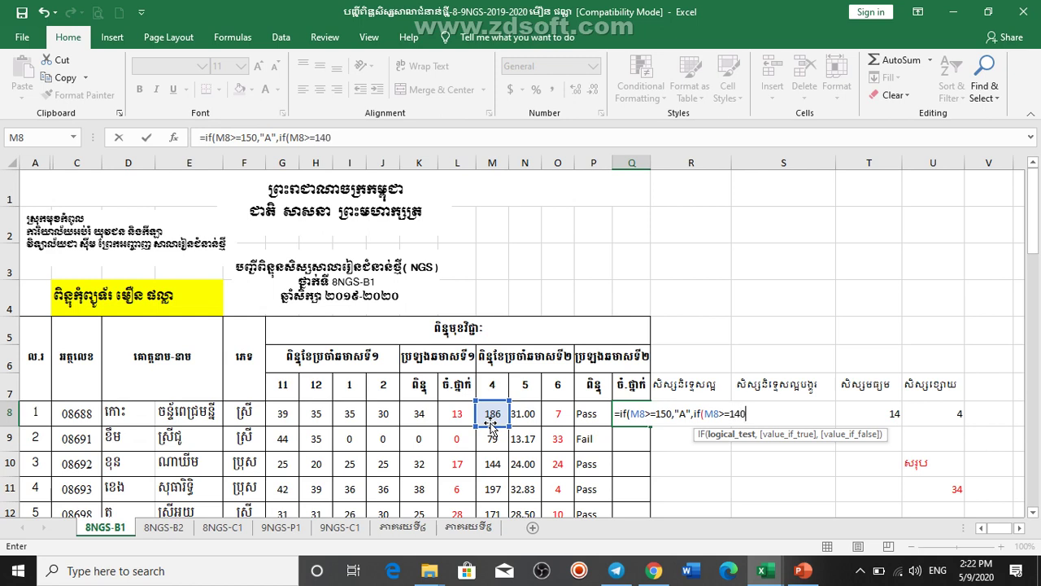
{"action": "type", "text": ",\""}
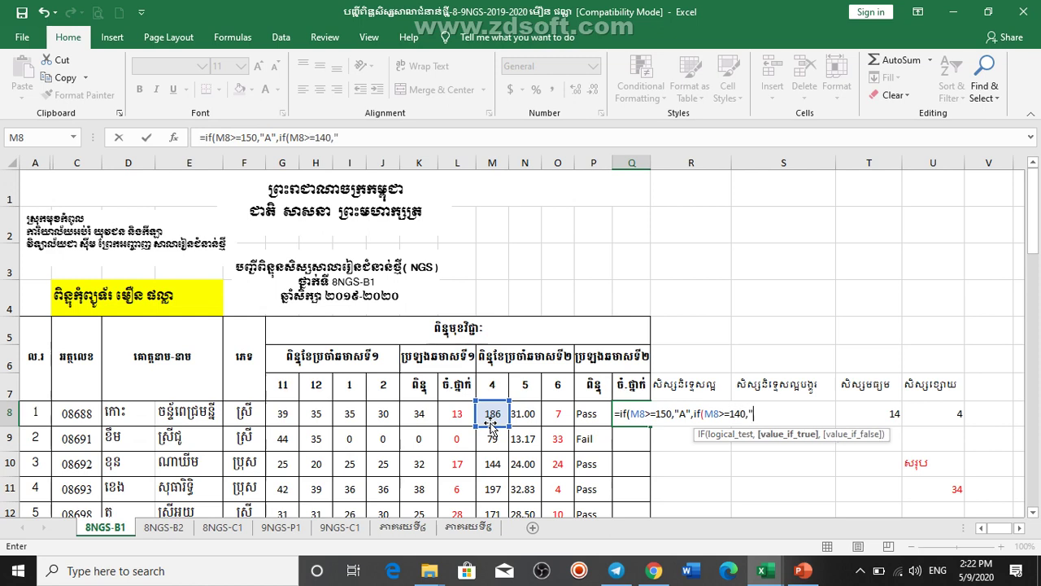
{"action": "type", "text": "B\""}
{"action": "type", "text": ",r"}
{"action": "key", "text": "BackSpace"}
{"action": "type", "text": "i"}
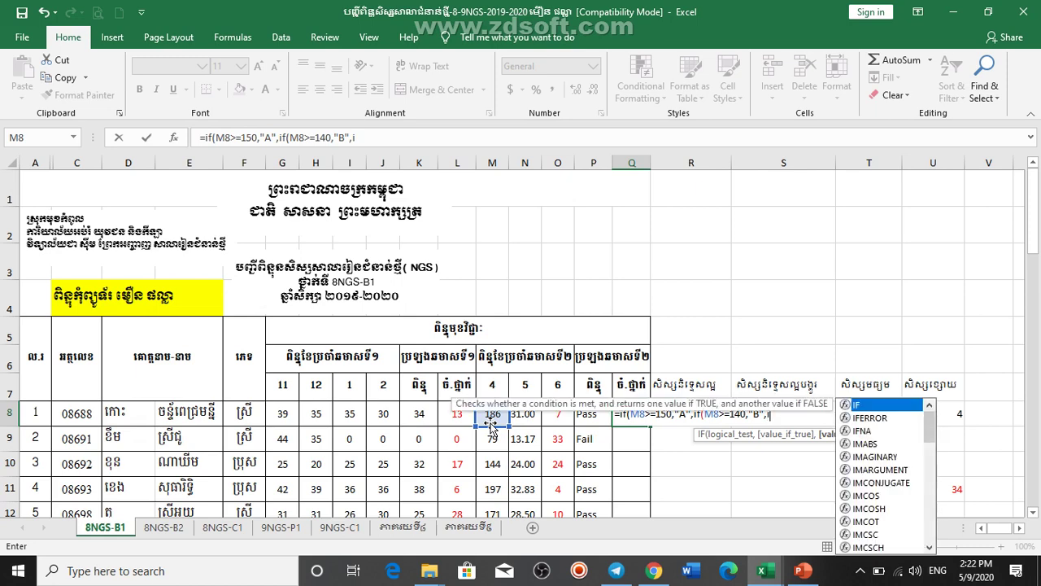
{"action": "type", "text": "f("}
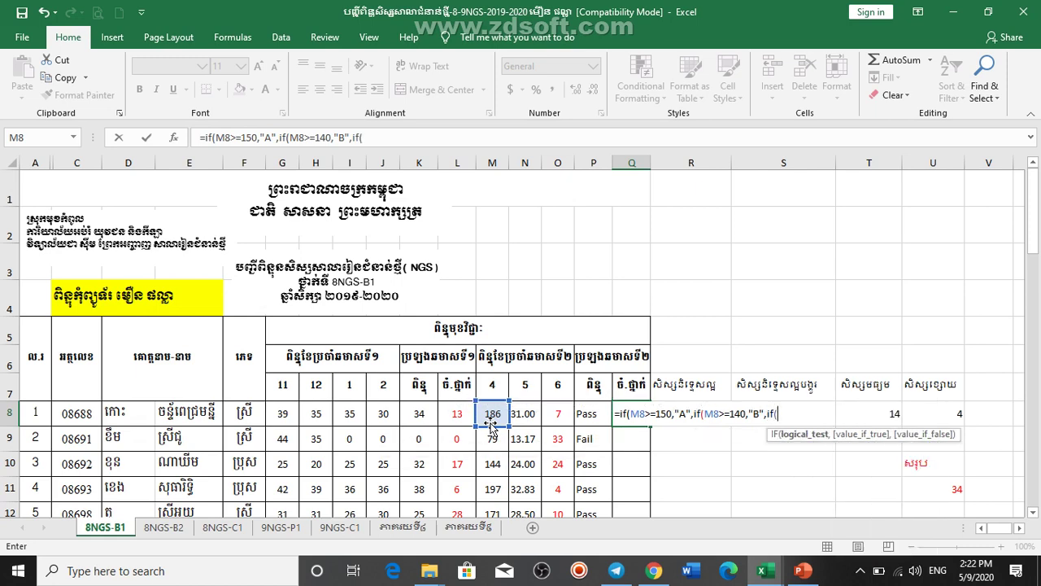
{"action": "left_click", "coordinate": [494, 415]}
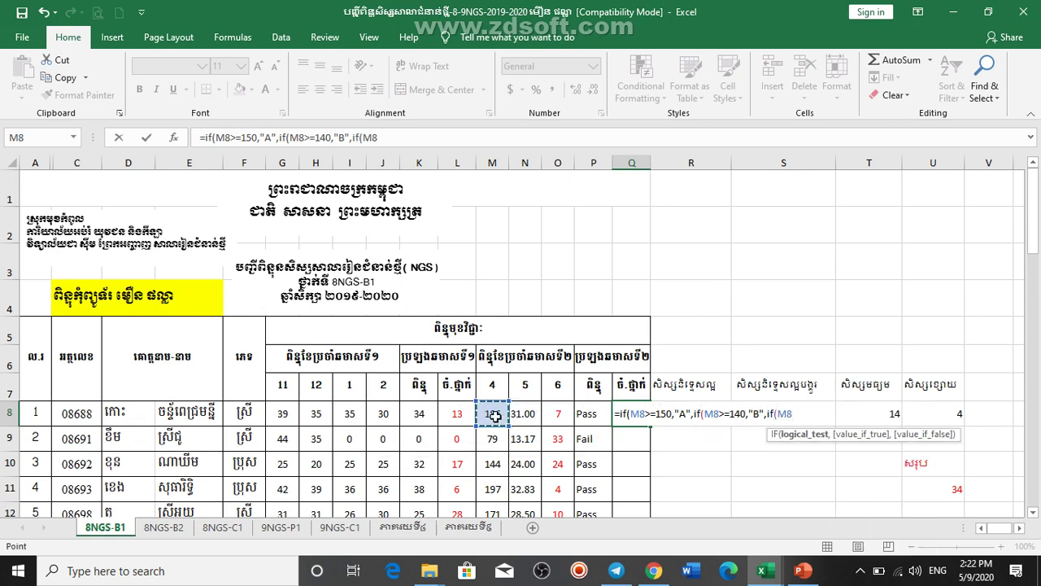
{"action": "type", "text": ">="}
{"action": "type", "text": "130"}
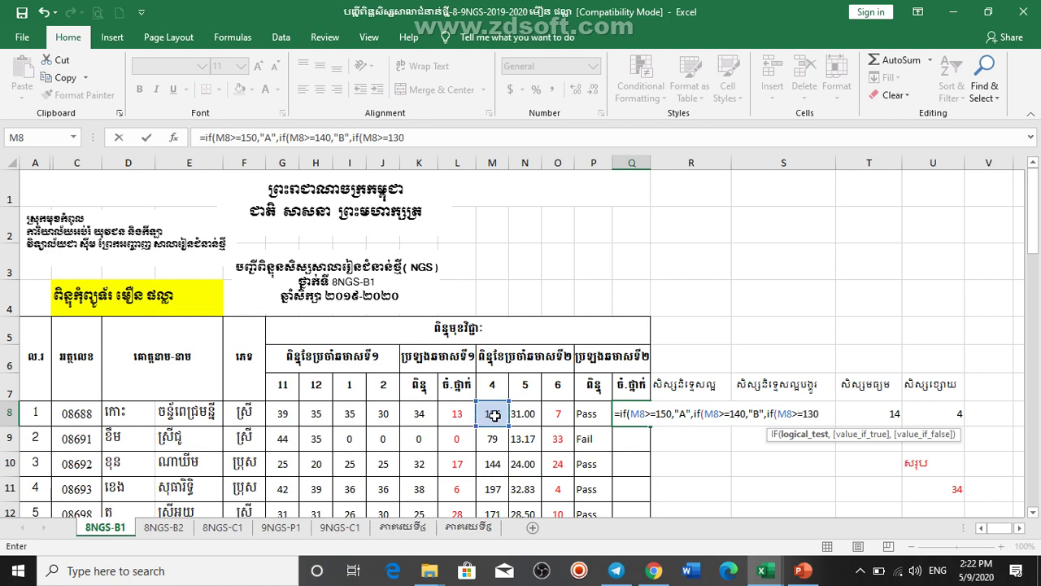
{"action": "type", "text": ","}
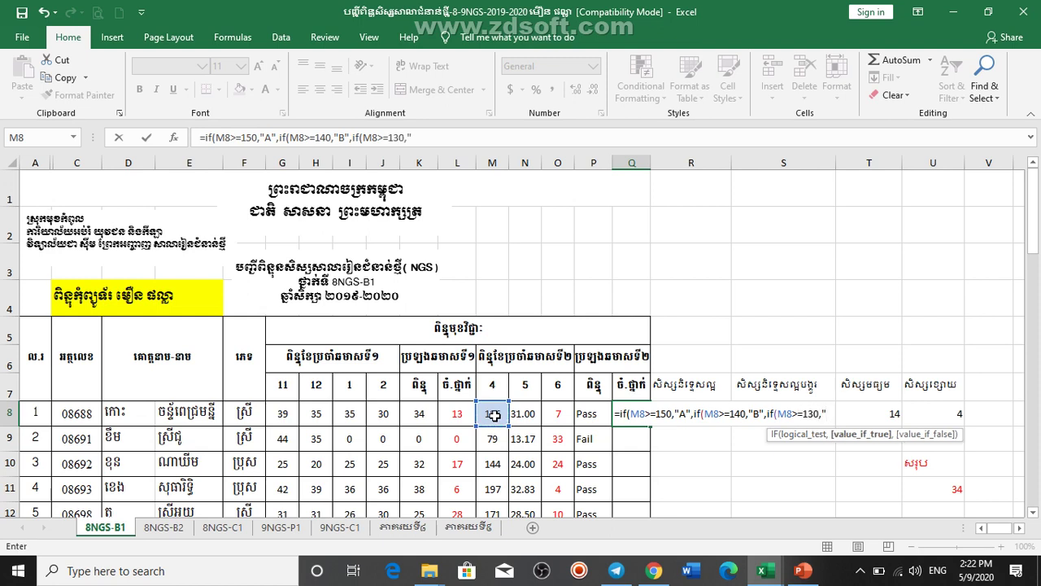
{"action": "type", "text": "\"C\""}
{"action": "type", "text": ",if"}
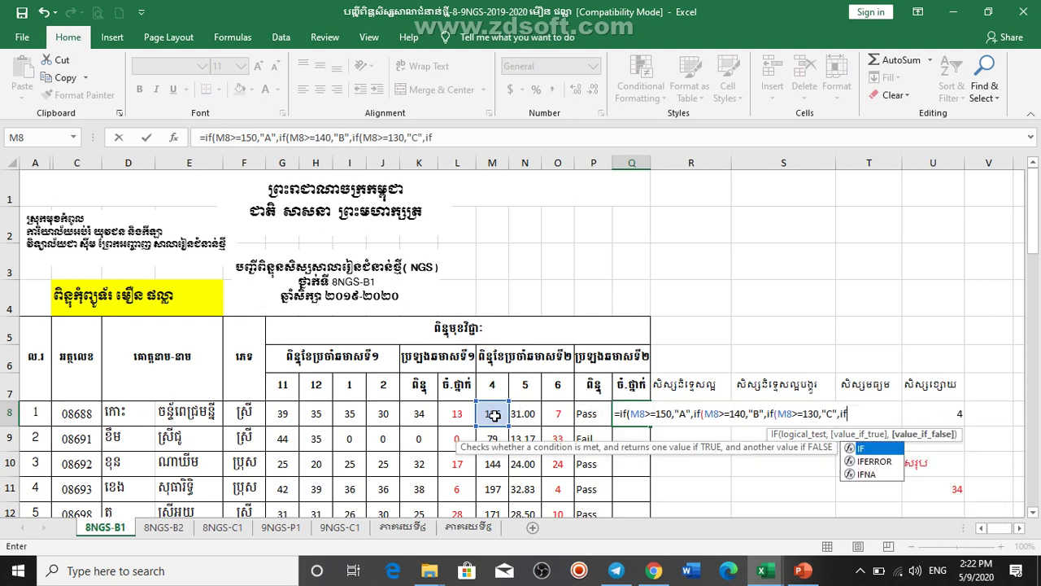
{"action": "type", "text": "("}
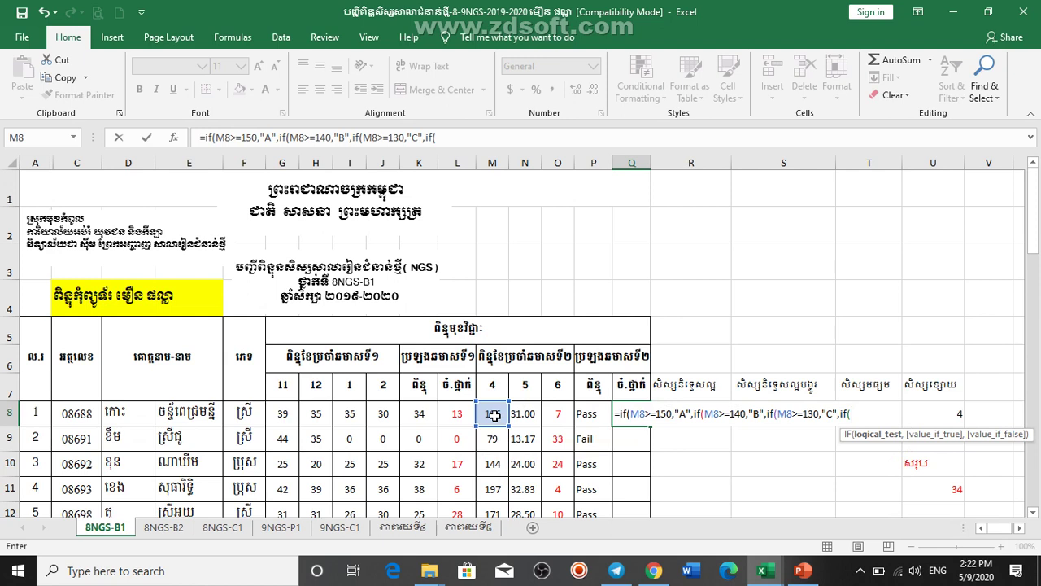
{"action": "left_click", "coordinate": [495, 415]}
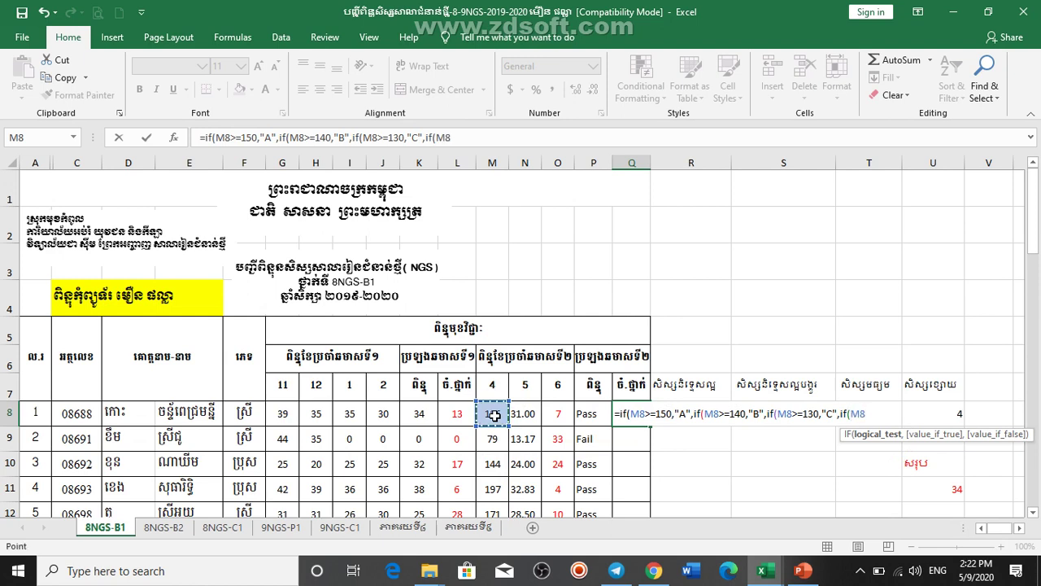
{"action": "type", "text": ">=1"}
{"action": "type", "text": "20"}
{"action": "type", "text": ",\""}
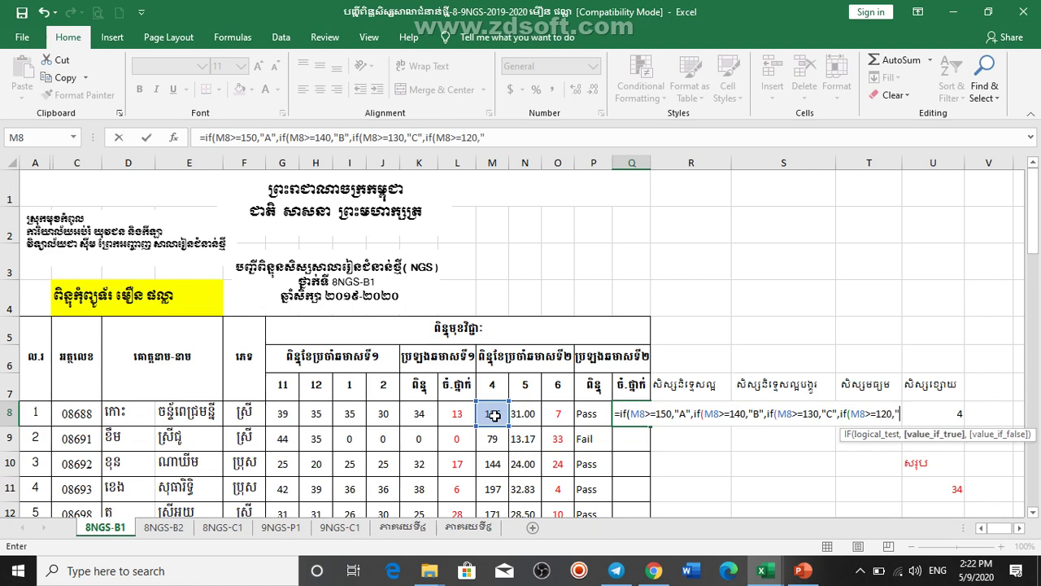
{"action": "type", "text": "D"}
{"action": "type", "text": "\""}
{"action": "type", "text": ","}
{"action": "type", "text": "i"}
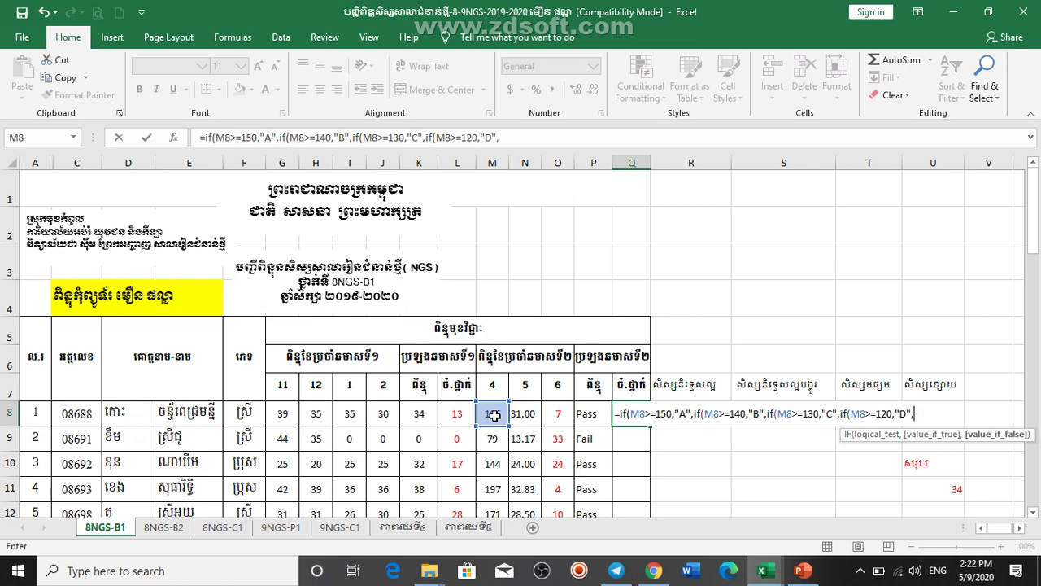
{"action": "type", "text": "f("}
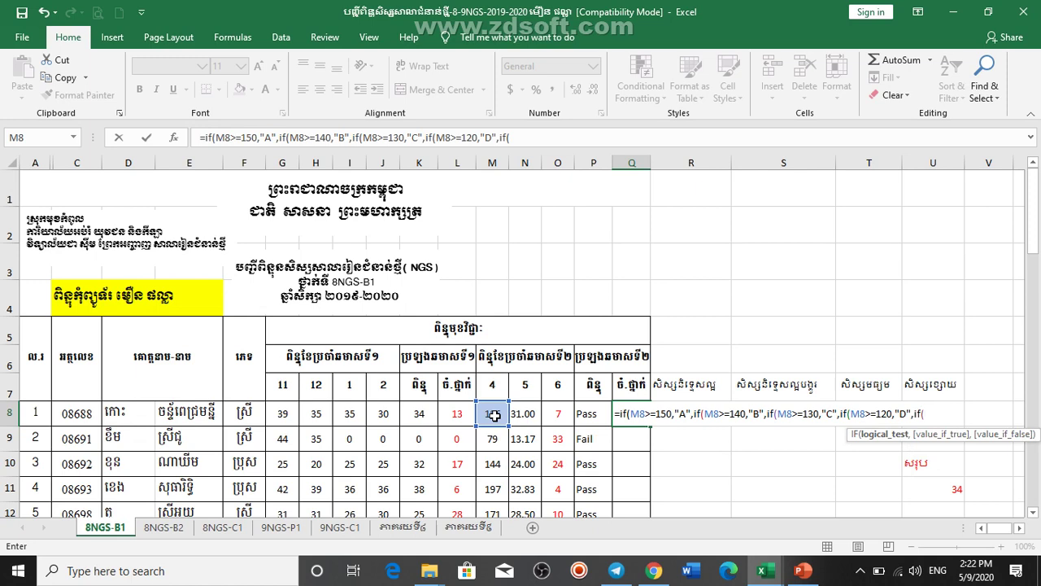
{"action": "left_click", "coordinate": [493, 416]}
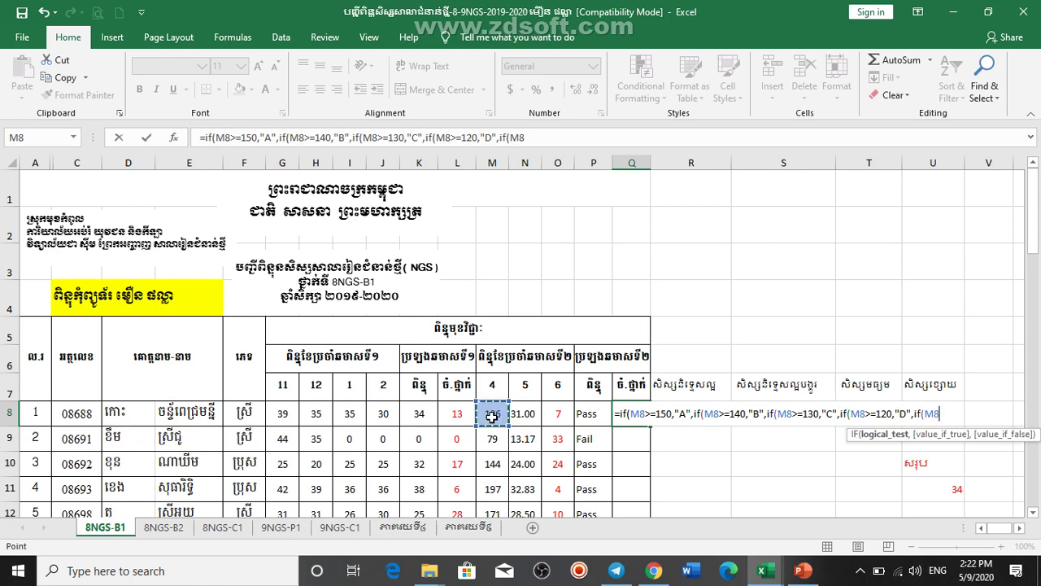
{"action": "type", "text": ">="}
{"action": "type", "text": "11"}
{"action": "type", "text": "0,\""}
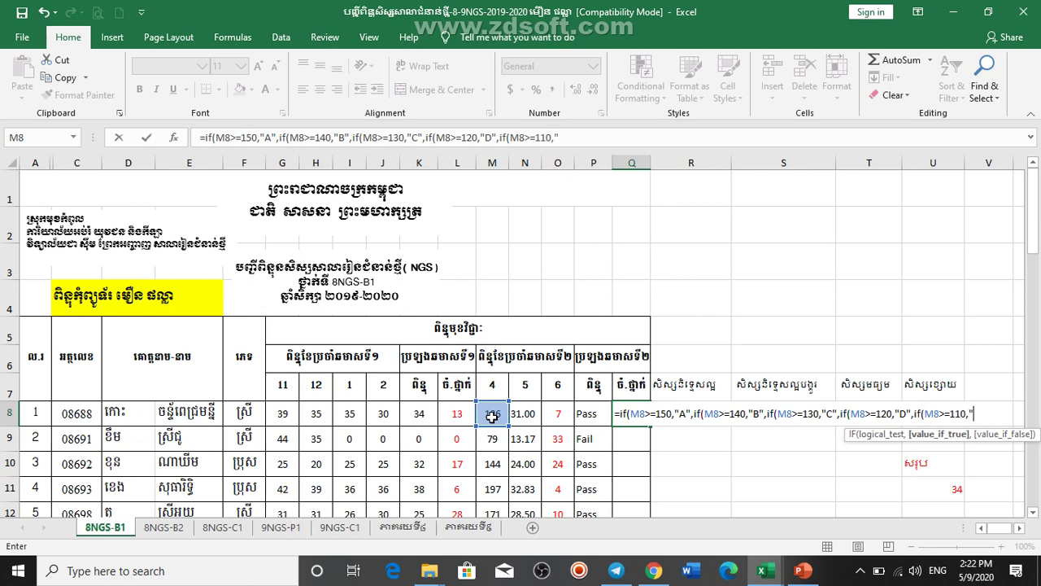
{"action": "type", "text": "E"}
{"action": "type", "text": "\""}
Change the E threshold to 100, add "F" as the fallback, close all parentheses and commit
{"action": "left_click", "coordinate": [966, 414]}
{"action": "key", "text": "BackSpace"}
{"action": "type", "text": "0"}
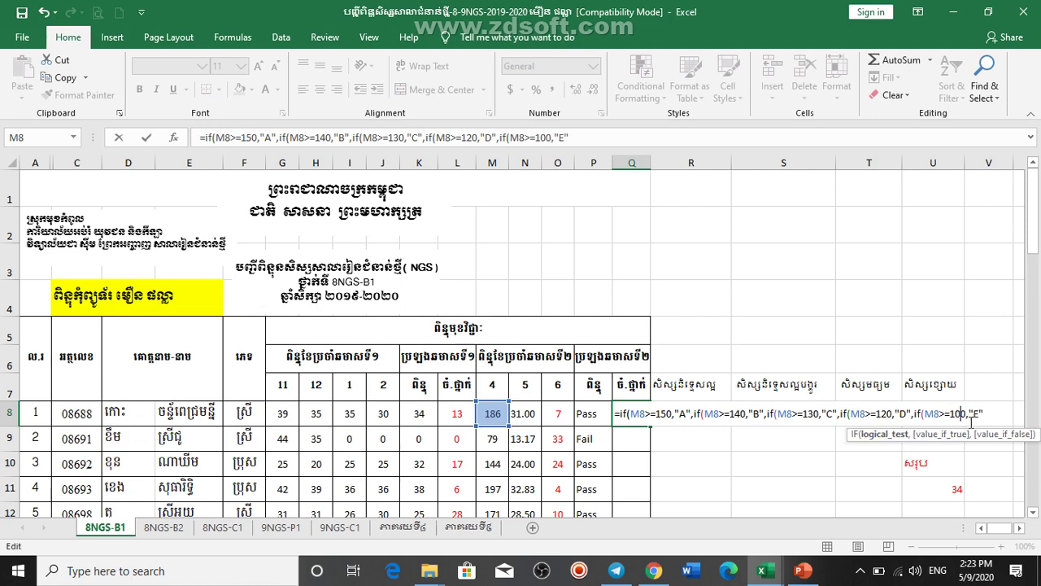
{"action": "left_click", "coordinate": [993, 414]}
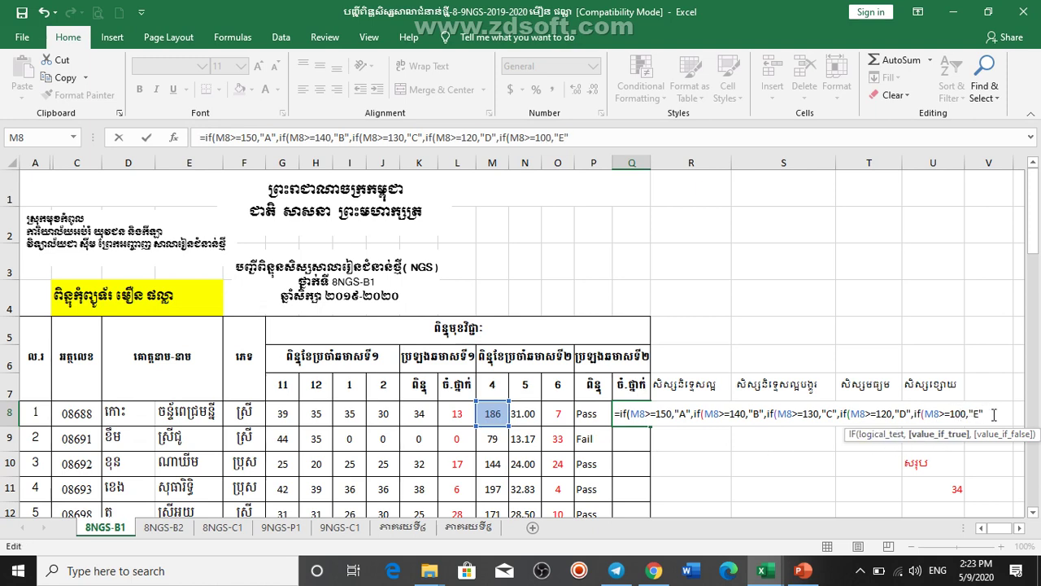
{"action": "type", "text": ",\""}
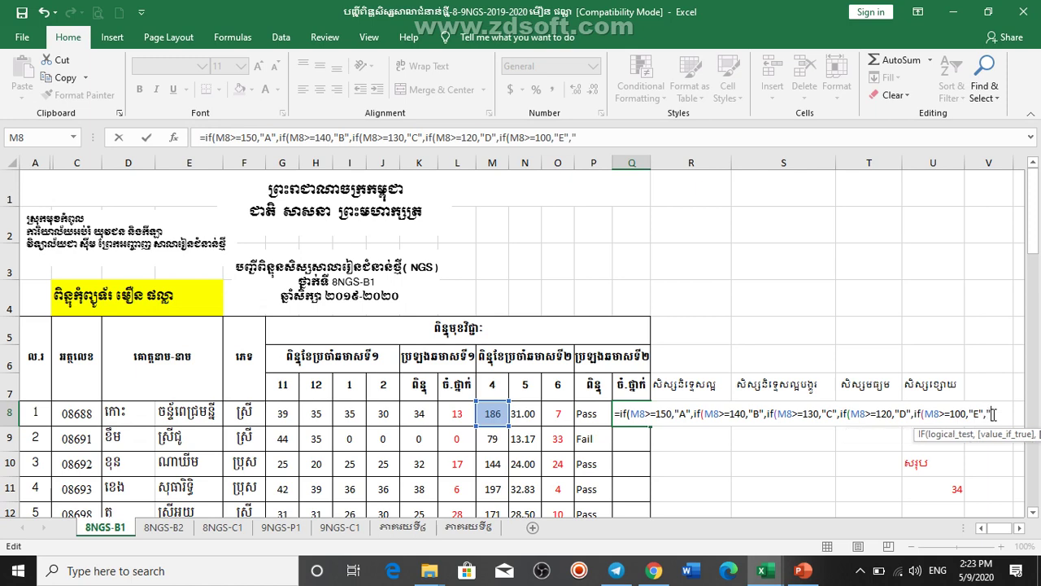
{"action": "type", "text": "F\""}
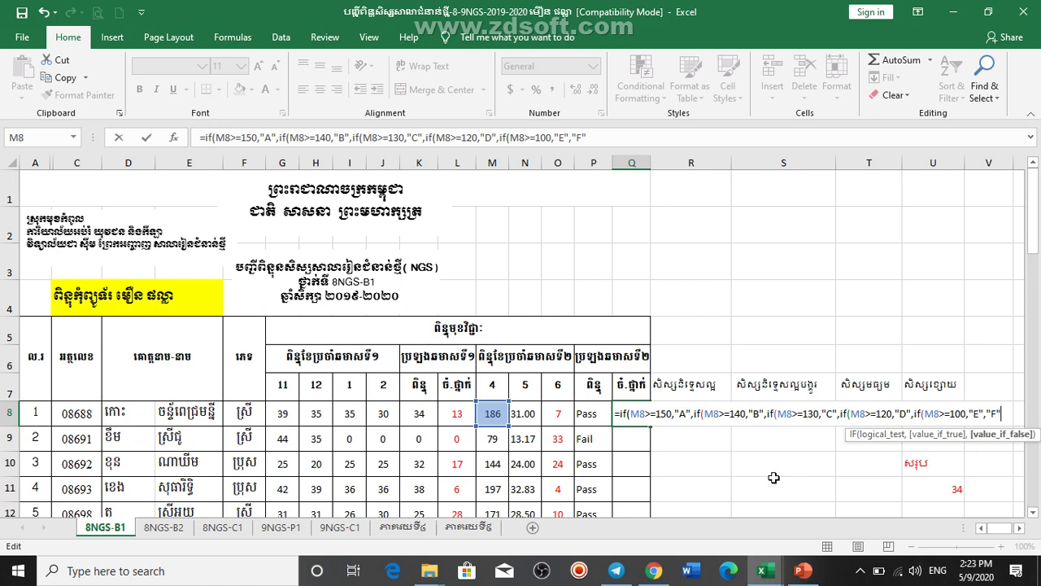
{"action": "type", "text": ")))"}
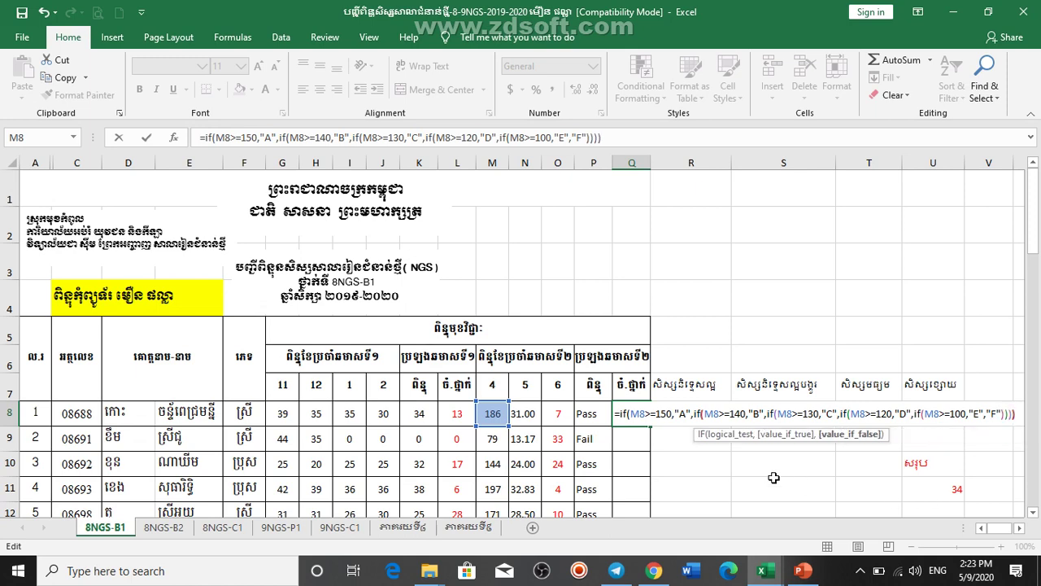
{"action": "type", "text": ")"}
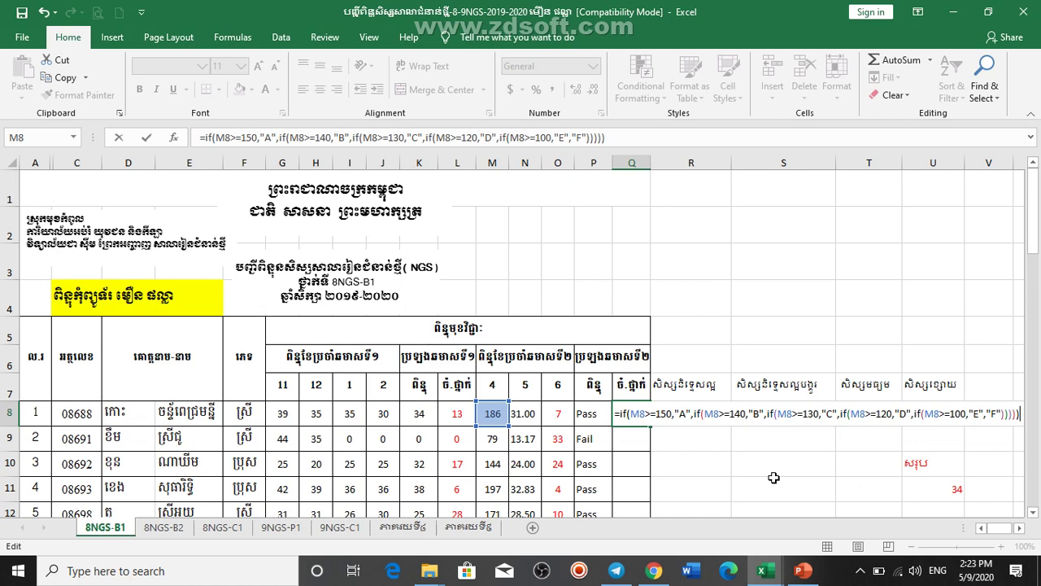
{"action": "key", "text": "Return"}
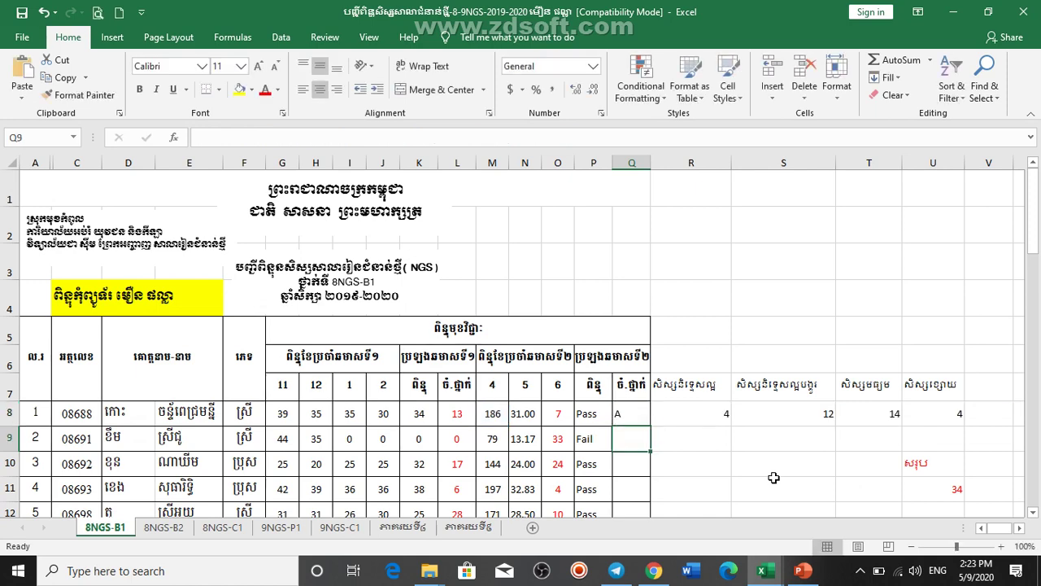
Fill Q8's letter-grade formula down to Q41 and check the copy in Q11
{"action": "left_click", "coordinate": [625, 414]}
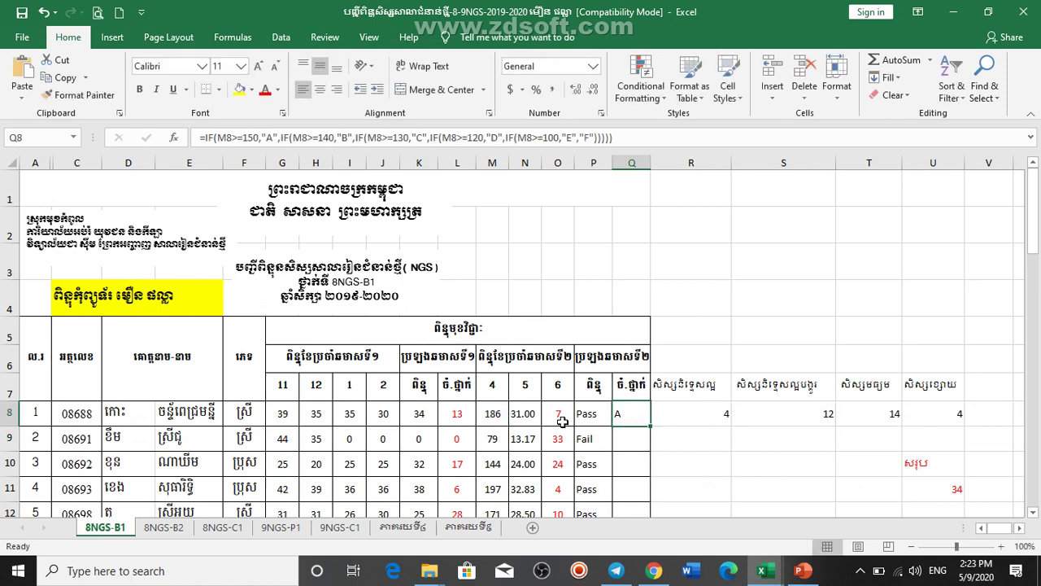
{"action": "left_click_drag", "start_coordinate": [650, 425], "coordinate": [659, 537]}
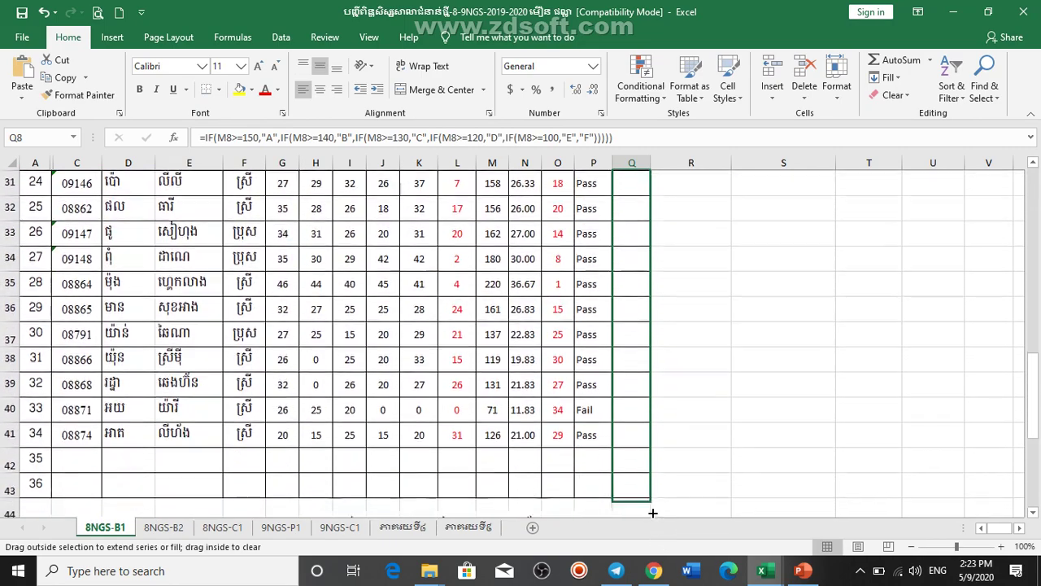
{"action": "left_click_drag", "start_coordinate": [659, 537], "coordinate": [651, 445]}
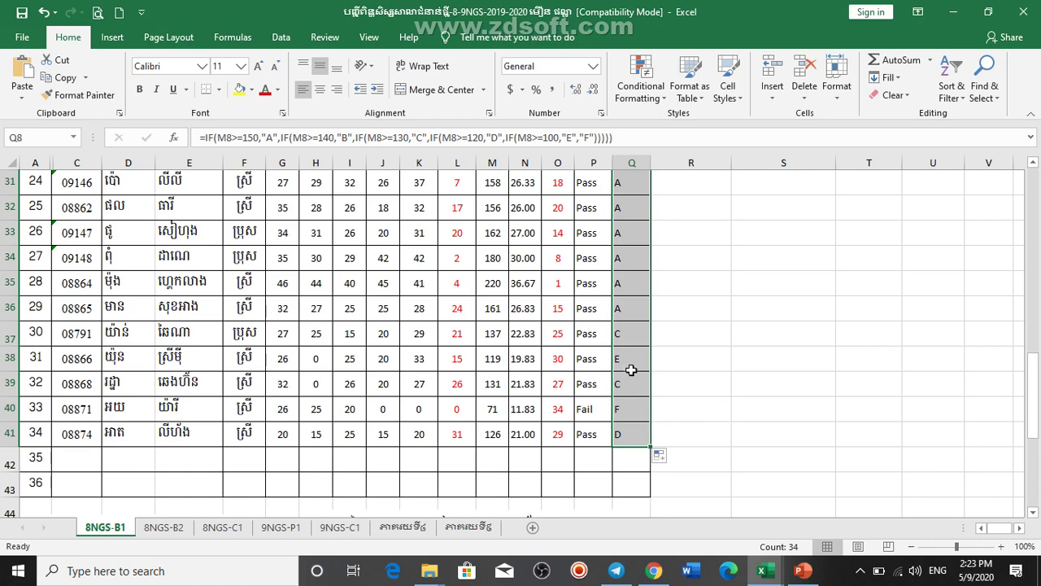
{"action": "scroll", "coordinate": [628, 365], "scroll_direction": "up", "scroll_amount": 1}
{"action": "scroll", "coordinate": [630, 333], "scroll_direction": "up", "scroll_amount": 3}
{"action": "scroll", "coordinate": [633, 332], "scroll_direction": "up", "scroll_amount": 3}
{"action": "scroll", "coordinate": [633, 332], "scroll_direction": "up", "scroll_amount": 3}
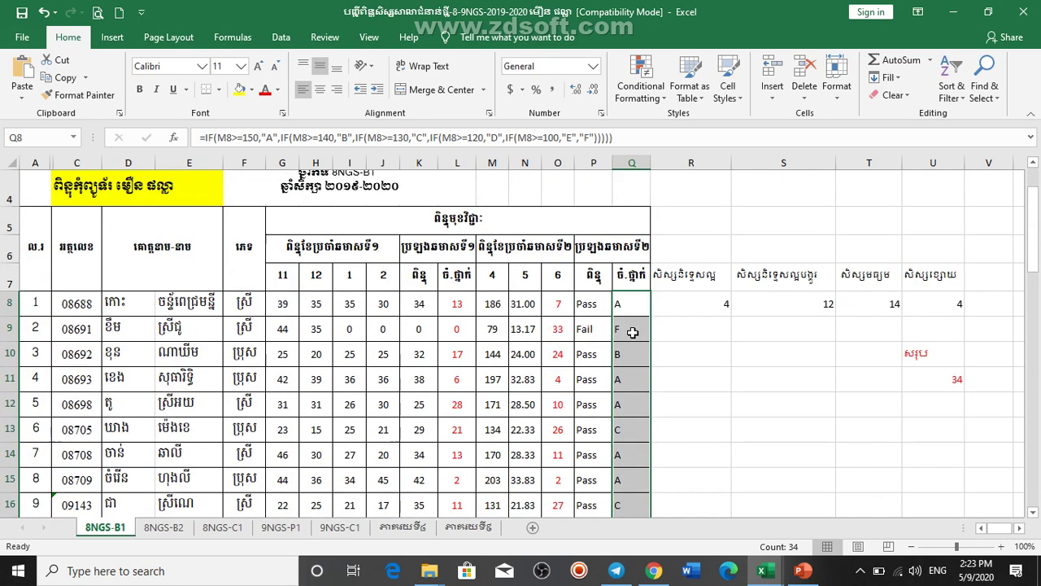
{"action": "left_click", "coordinate": [640, 312]}
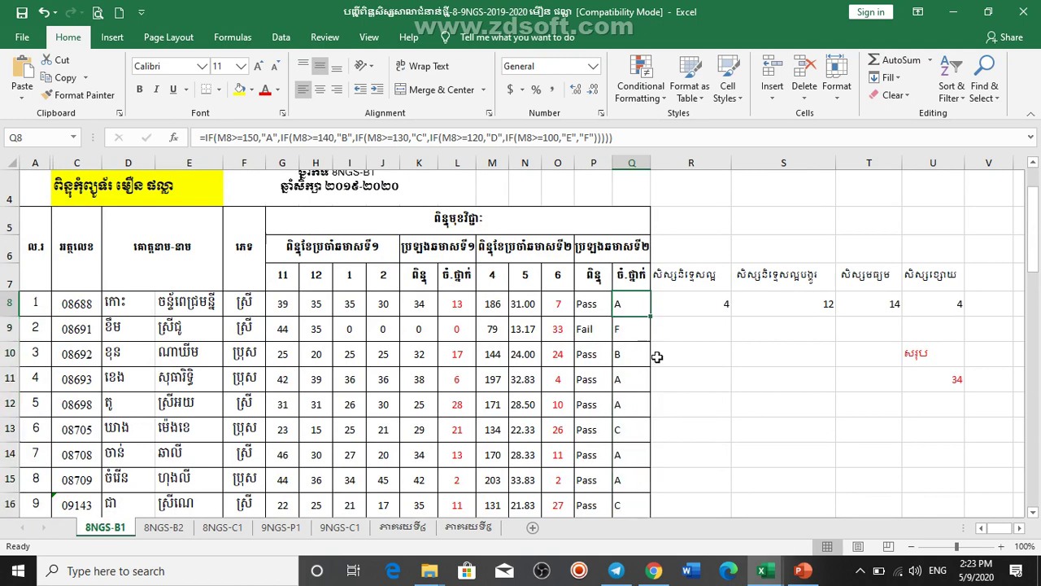
{"action": "left_click", "coordinate": [649, 374]}
View PowerPoint's nested IF grading slide, then switch back to the 8NGS-B1 Excel workbook
{"action": "left_click", "coordinate": [805, 572]}
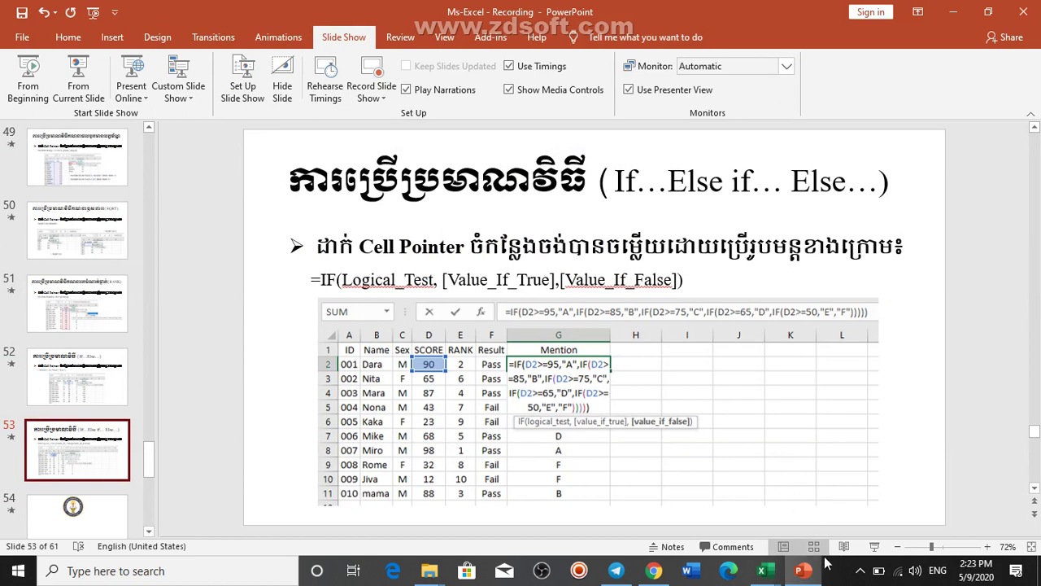
{"action": "left_click", "coordinate": [762, 570]}
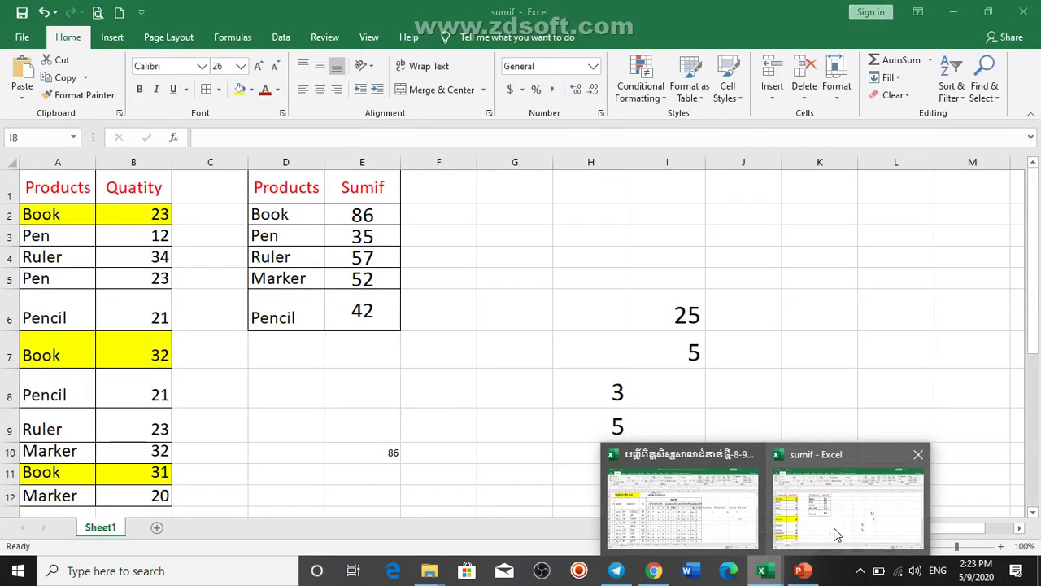
{"action": "left_click", "coordinate": [741, 525]}
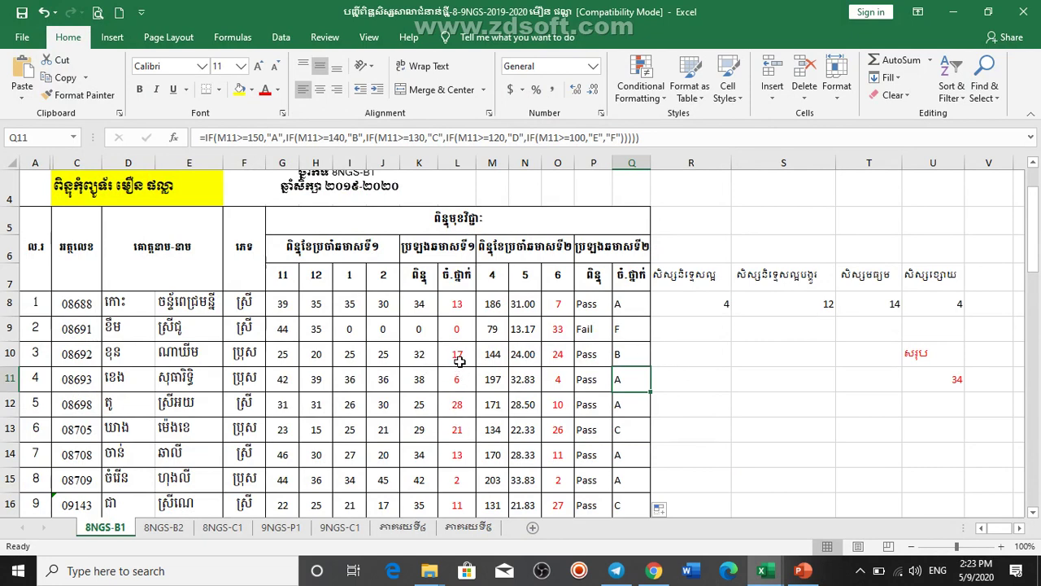
Scroll through the 8NGS-B1 sheet to review column Q's letter grades, e.g. F for 79, E for 111
{"action": "scroll", "coordinate": [459, 360], "scroll_direction": "up", "scroll_amount": 1}
{"action": "scroll", "coordinate": [459, 361], "scroll_direction": "up", "scroll_amount": 1}
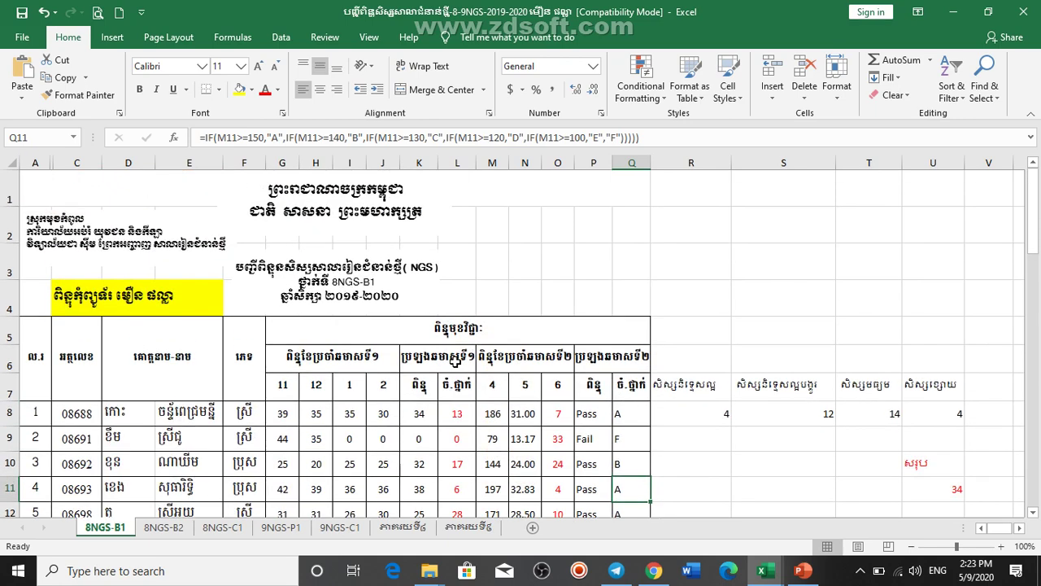
{"action": "scroll", "coordinate": [458, 362], "scroll_direction": "down", "scroll_amount": 3}
{"action": "scroll", "coordinate": [488, 391], "scroll_direction": "down", "scroll_amount": 1}
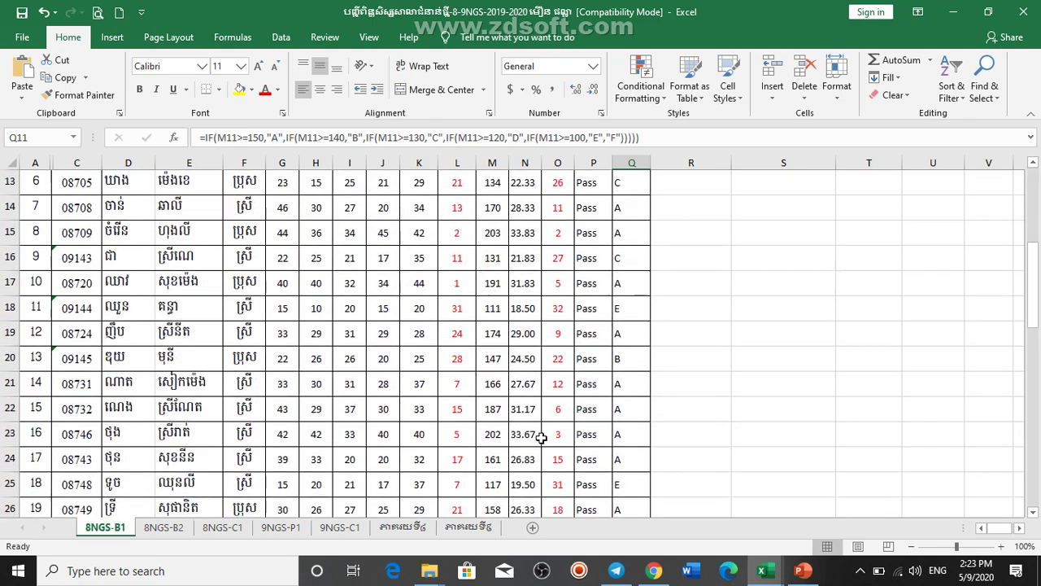
{"action": "left_click", "coordinate": [581, 571]}
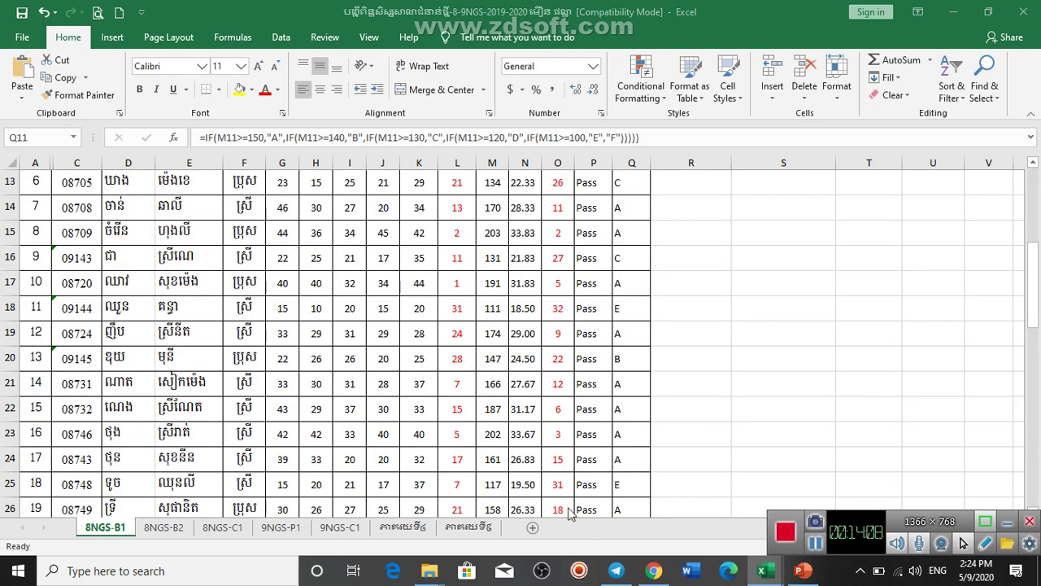
{"action": "scroll", "coordinate": [379, 274], "scroll_direction": "up", "scroll_amount": 3}
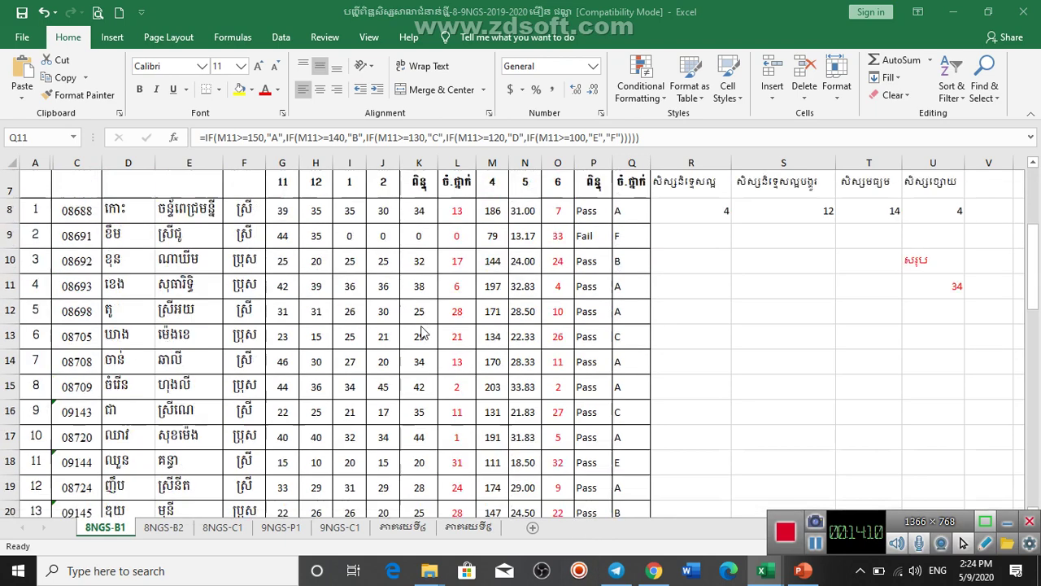
{"action": "scroll", "coordinate": [379, 274], "scroll_direction": "up", "scroll_amount": 2}
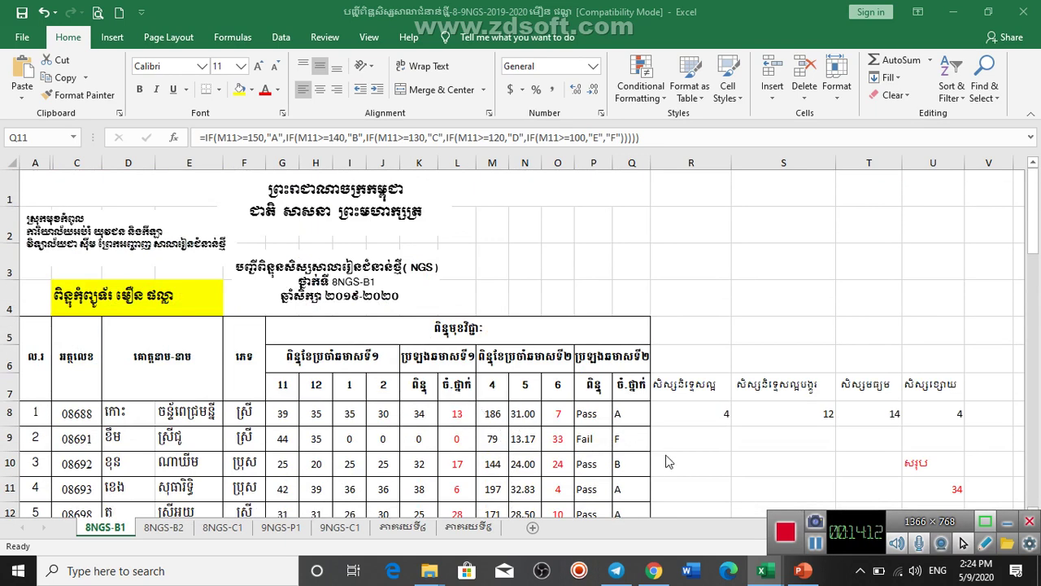